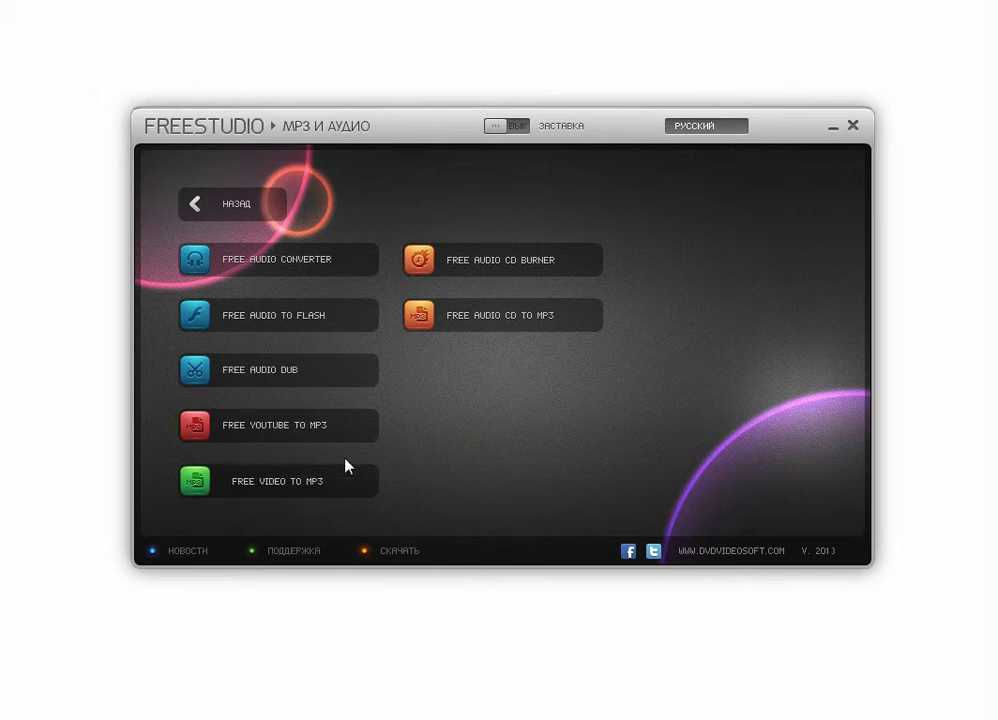
# Browse the tools offered in the CD/DVD/BD, DVD and video, photo, mobile, Apple device and 3D categories
pyautogui.click(264, 218)
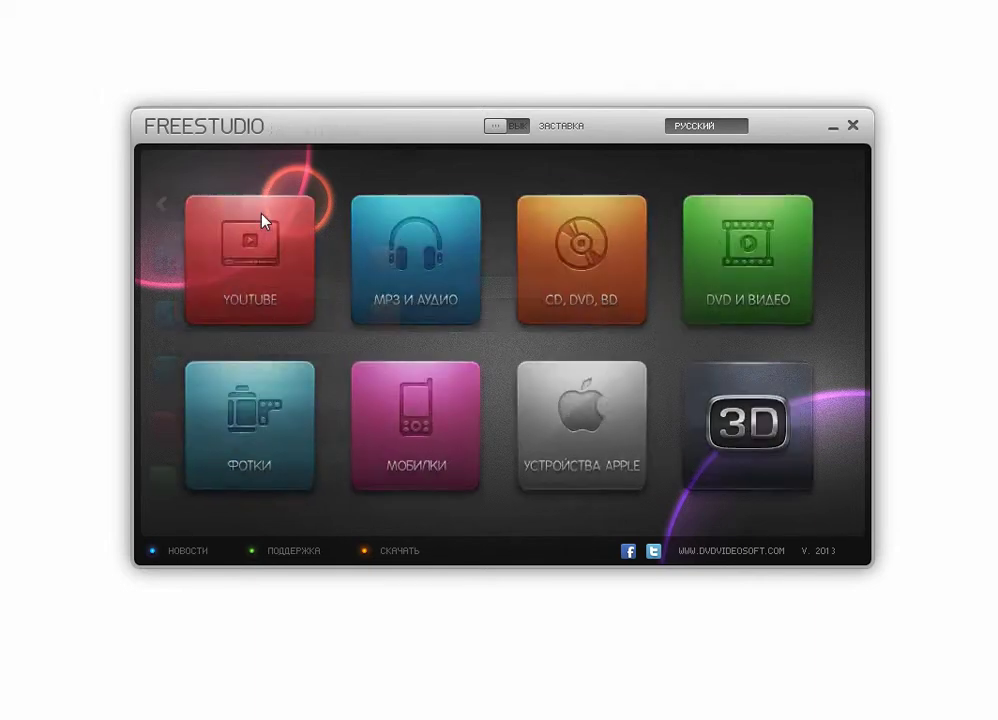
pyautogui.click(571, 283)
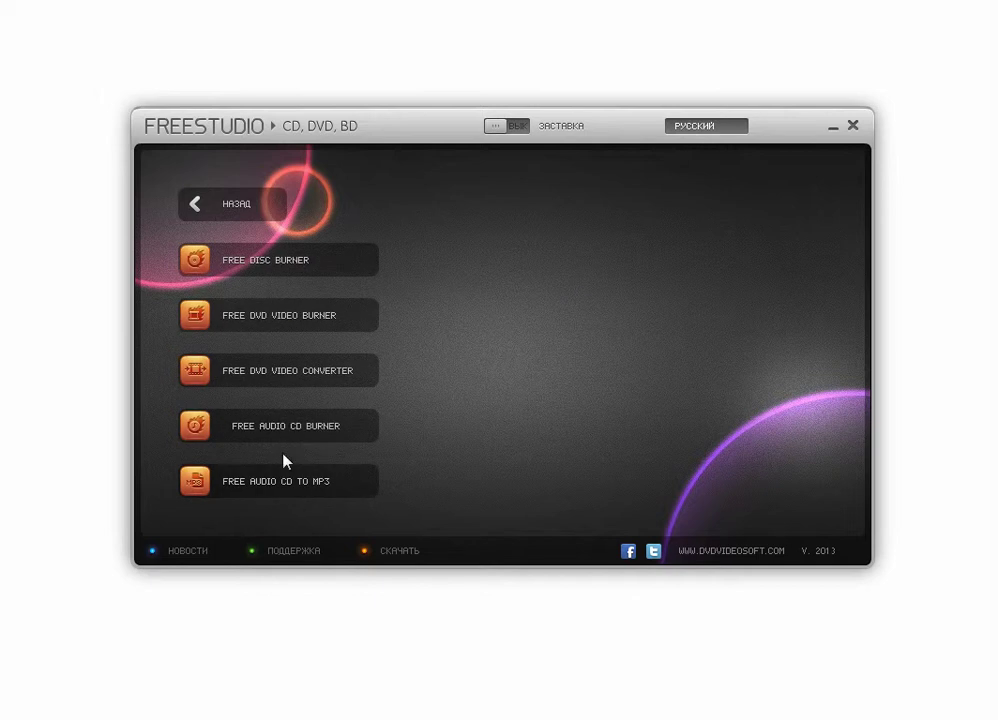
pyautogui.click(247, 216)
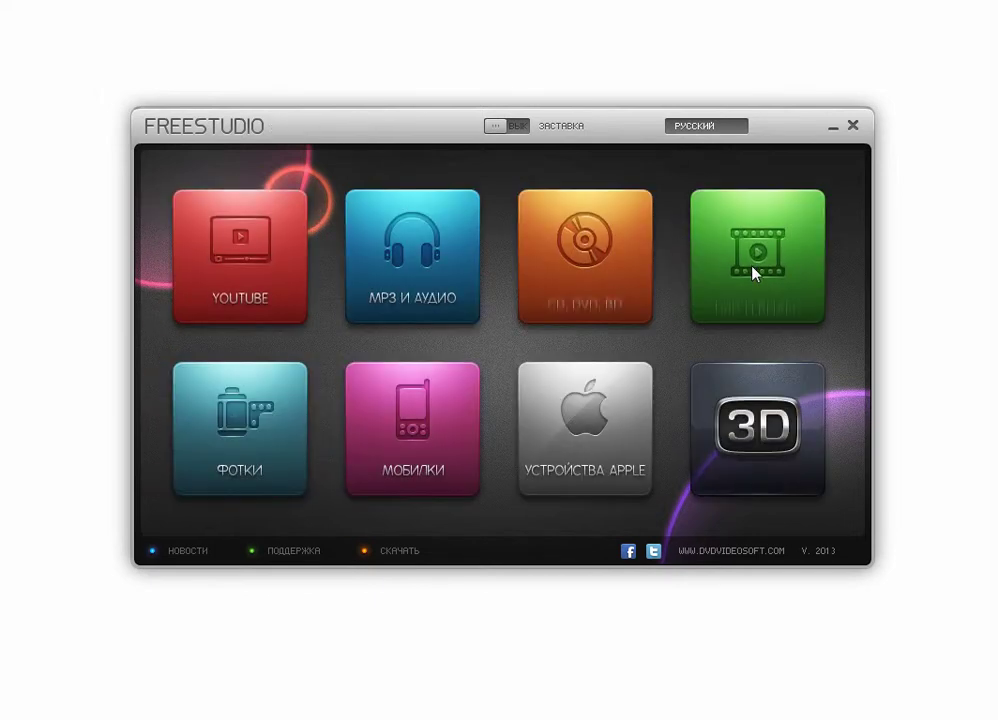
pyautogui.click(756, 272)
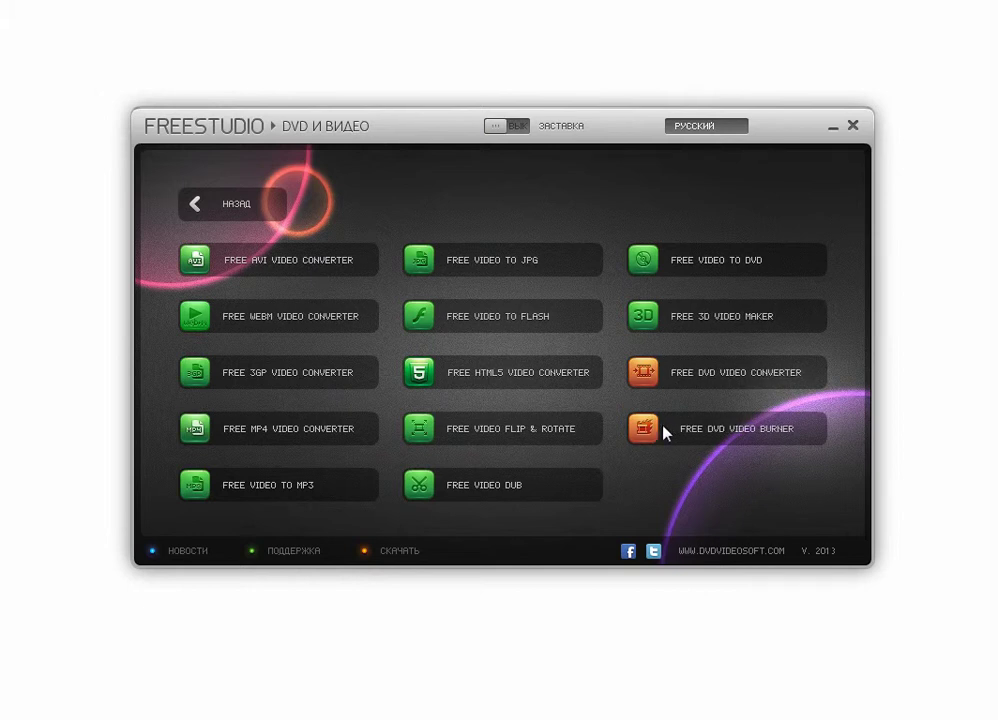
pyautogui.click(245, 216)
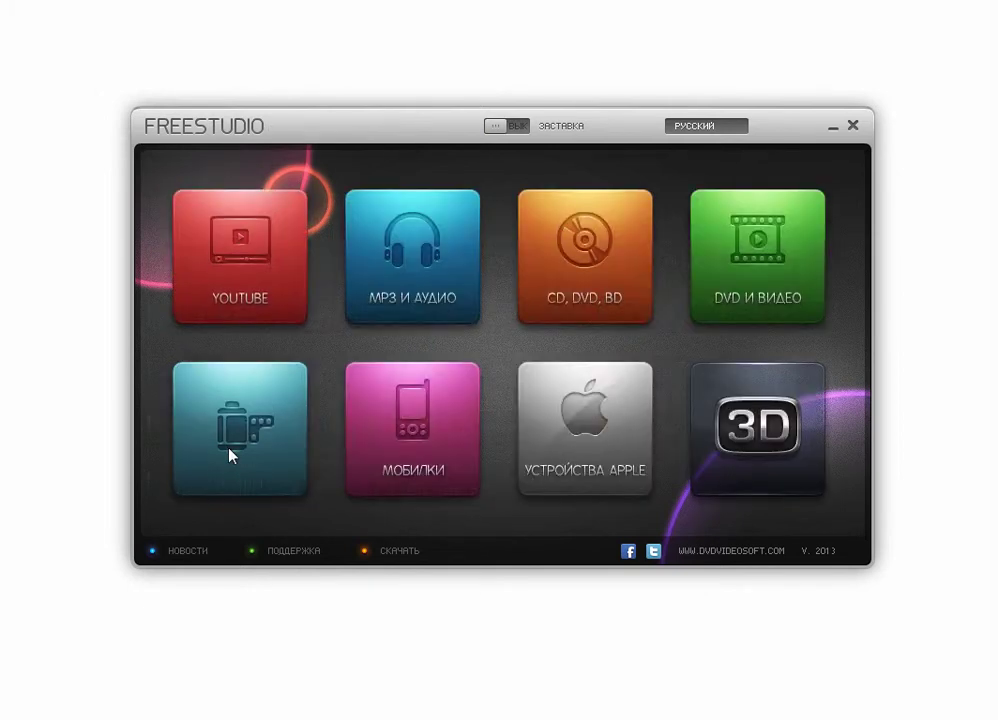
pyautogui.click(229, 455)
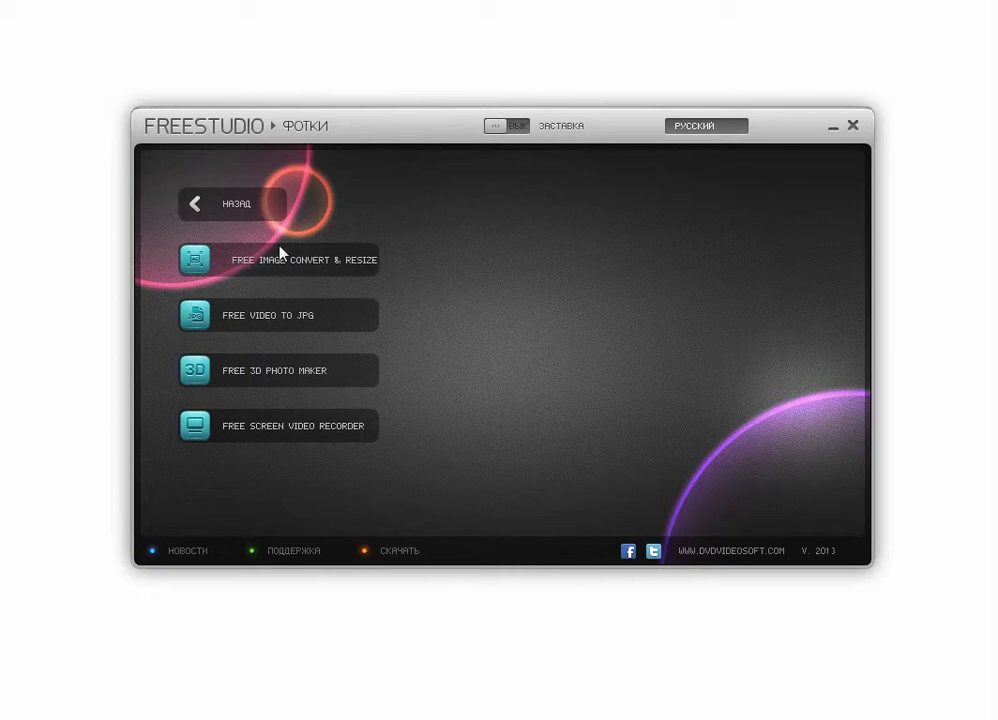
pyautogui.click(254, 210)
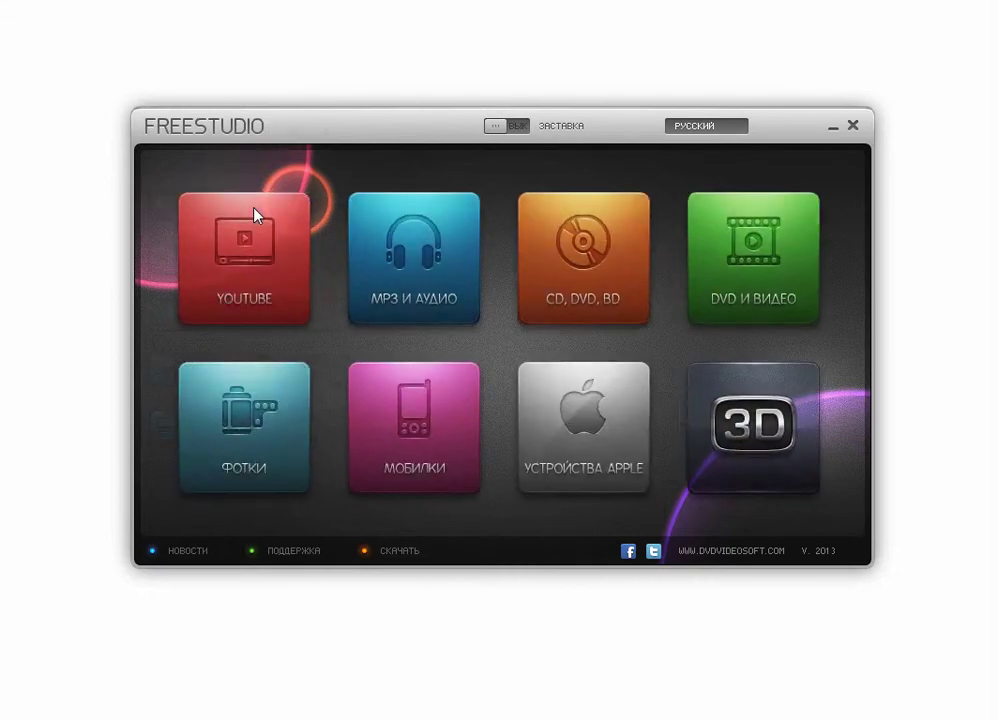
pyautogui.click(427, 474)
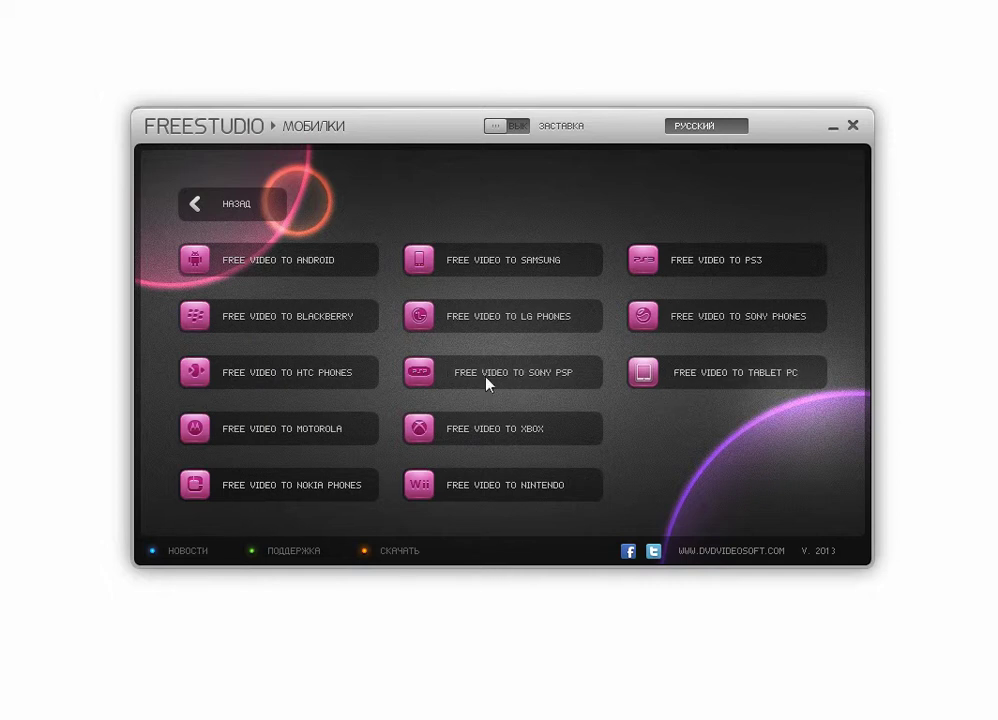
pyautogui.click(256, 211)
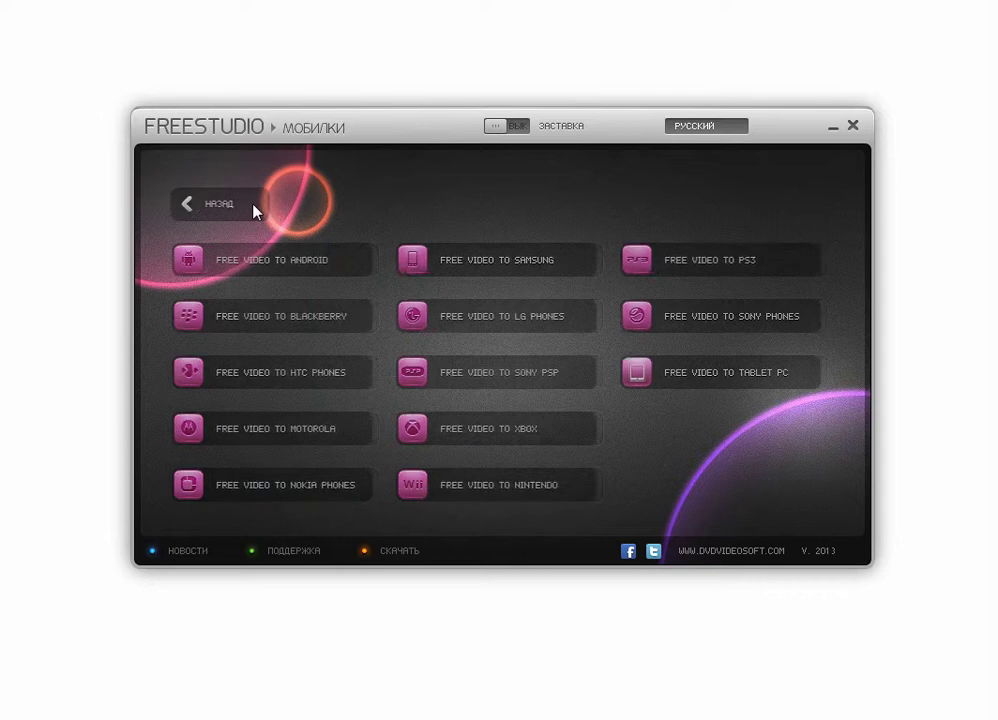
pyautogui.click(533, 423)
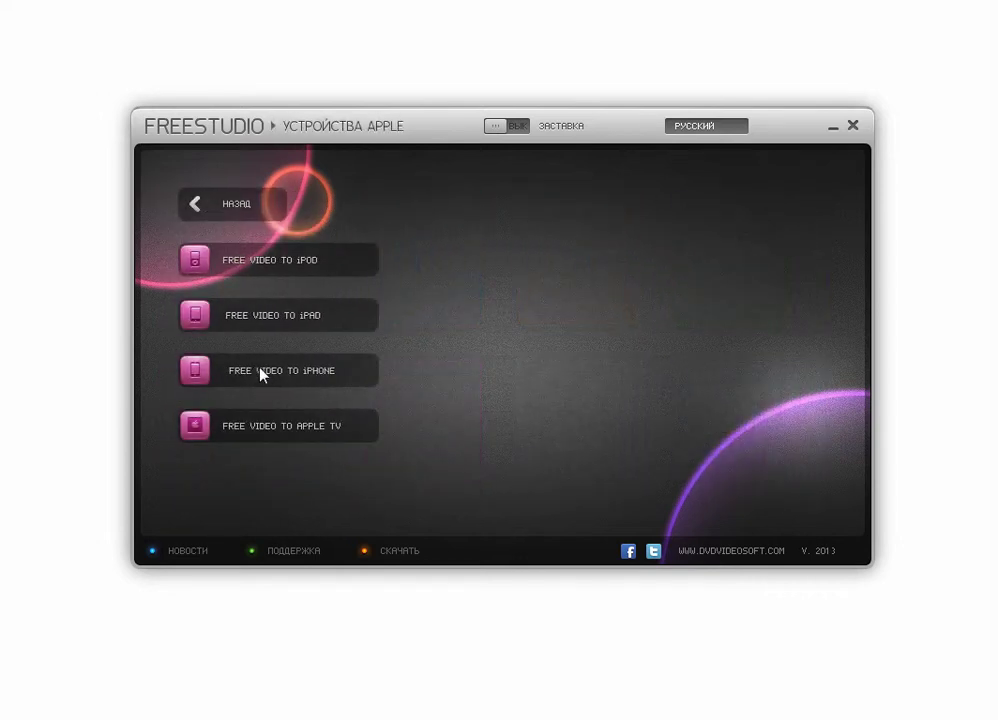
pyautogui.click(244, 212)
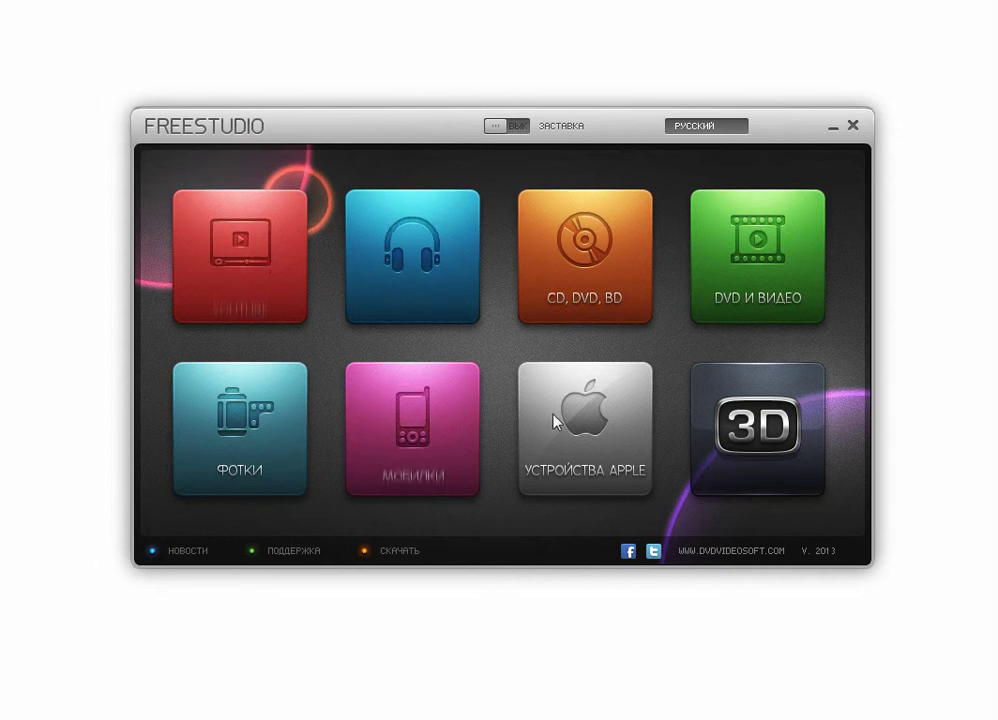
pyautogui.click(733, 430)
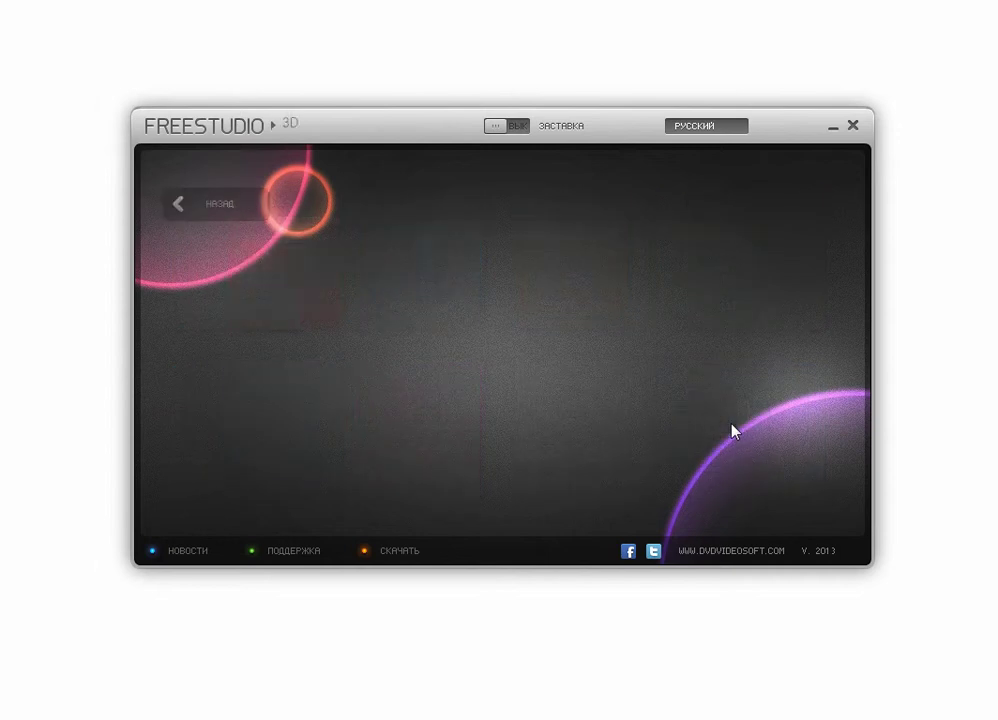
pyautogui.click(223, 206)
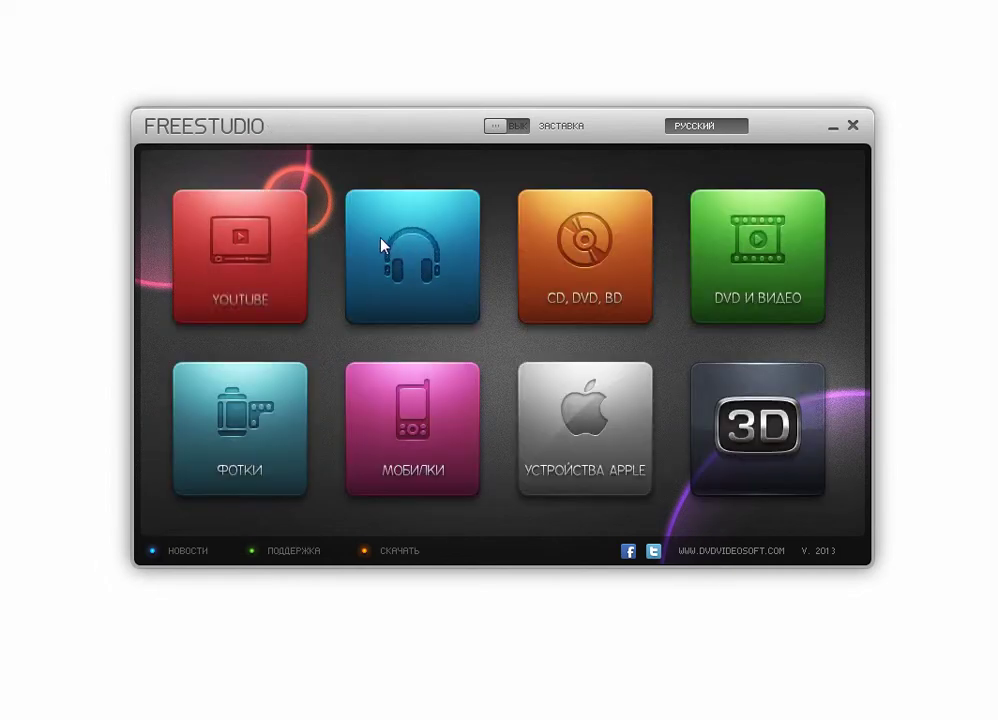
# Open Free Image Convert and Resize from the photo category, load the batch of pictures and preview two of them
pyautogui.click(274, 377)
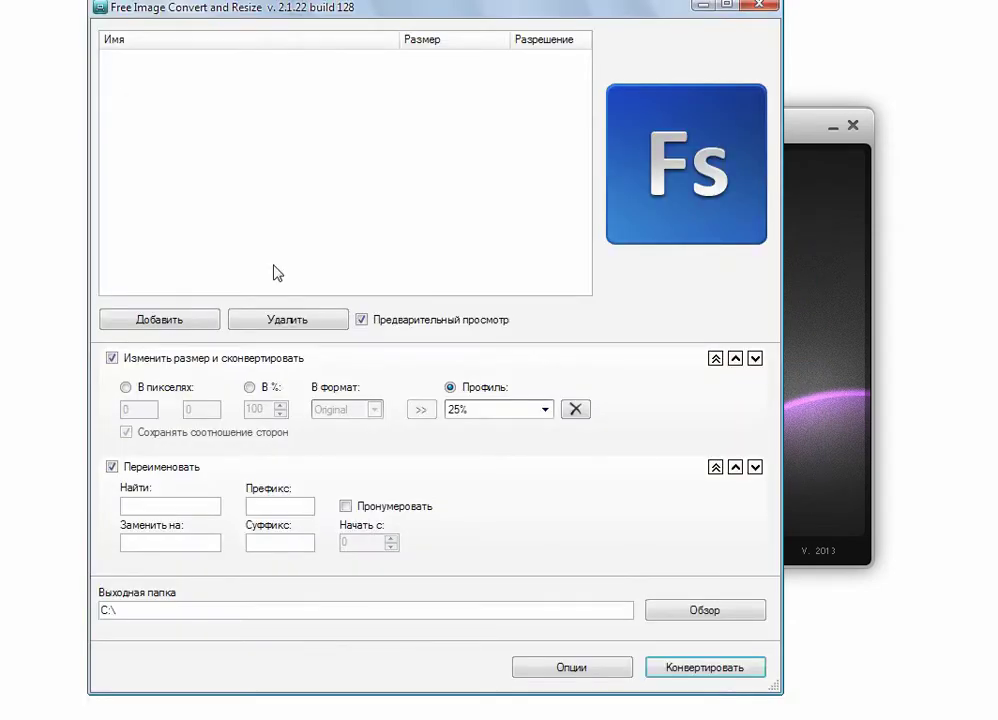
pyautogui.moveTo(299, 16); pyautogui.dragTo(274, 33)
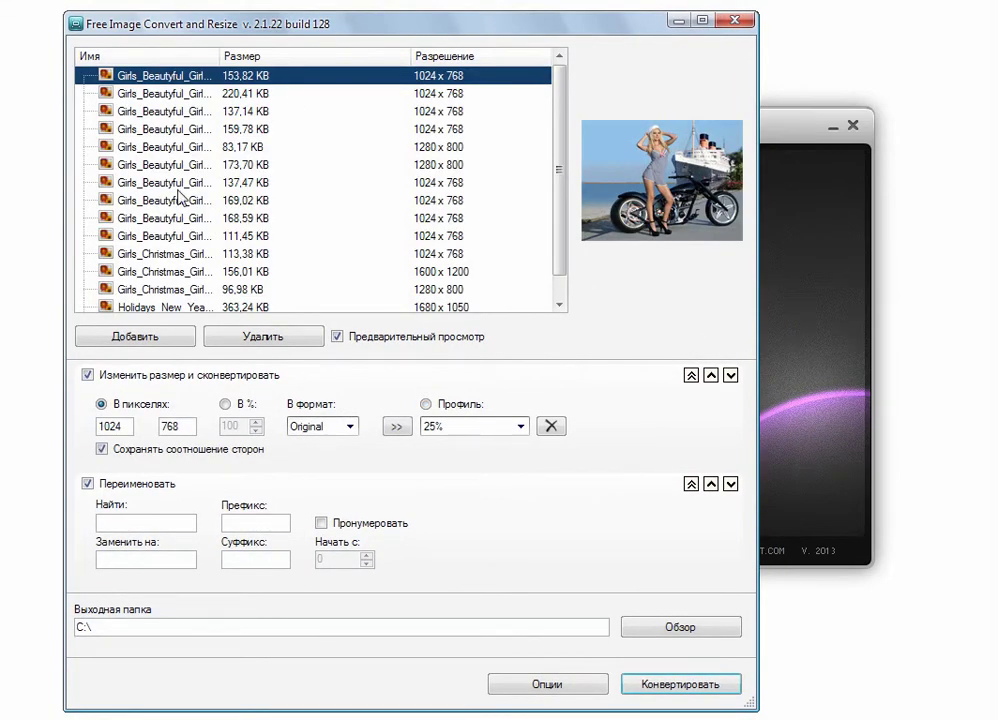
pyautogui.click(178, 184)
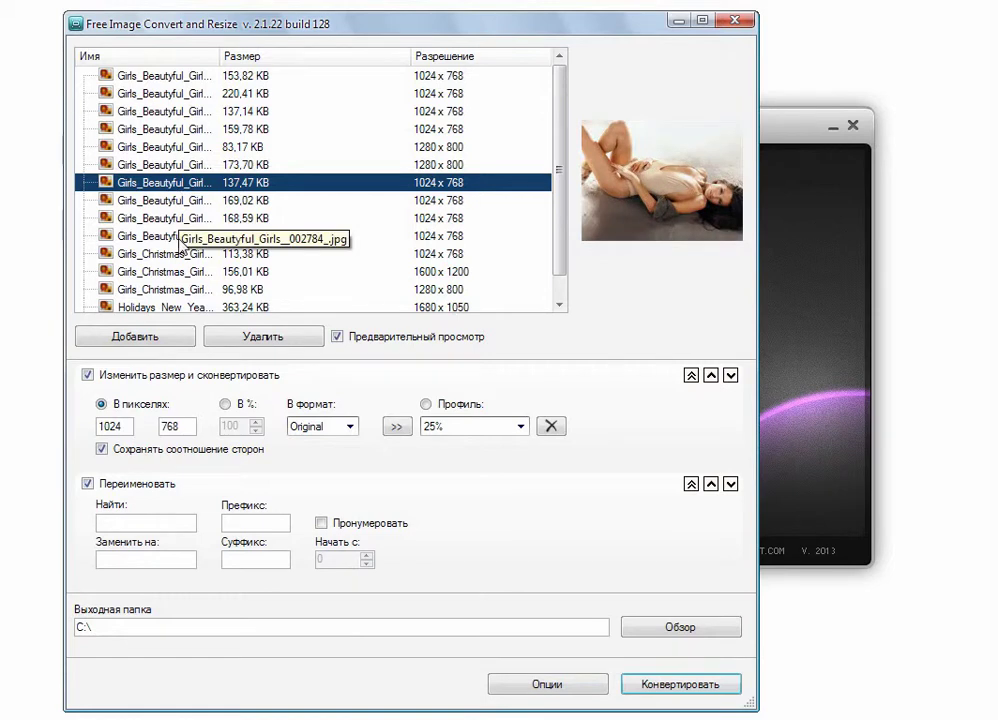
pyautogui.click(167, 237)
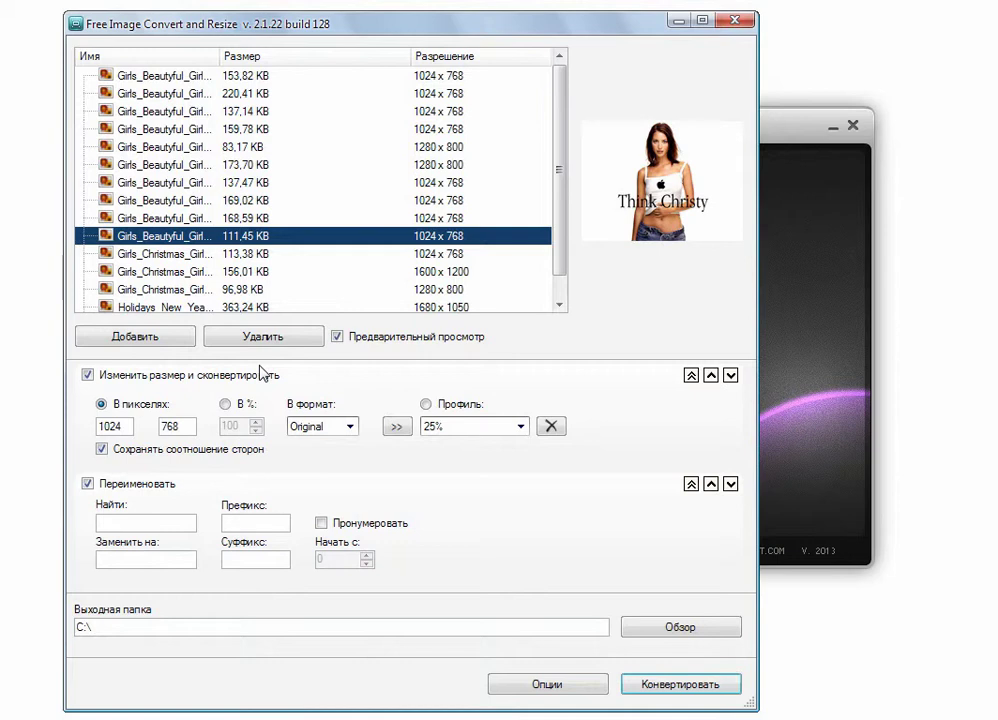
# Set the output format to JPG and choose the "1024x768, JPG" conversion profile
pyautogui.click(348, 427)
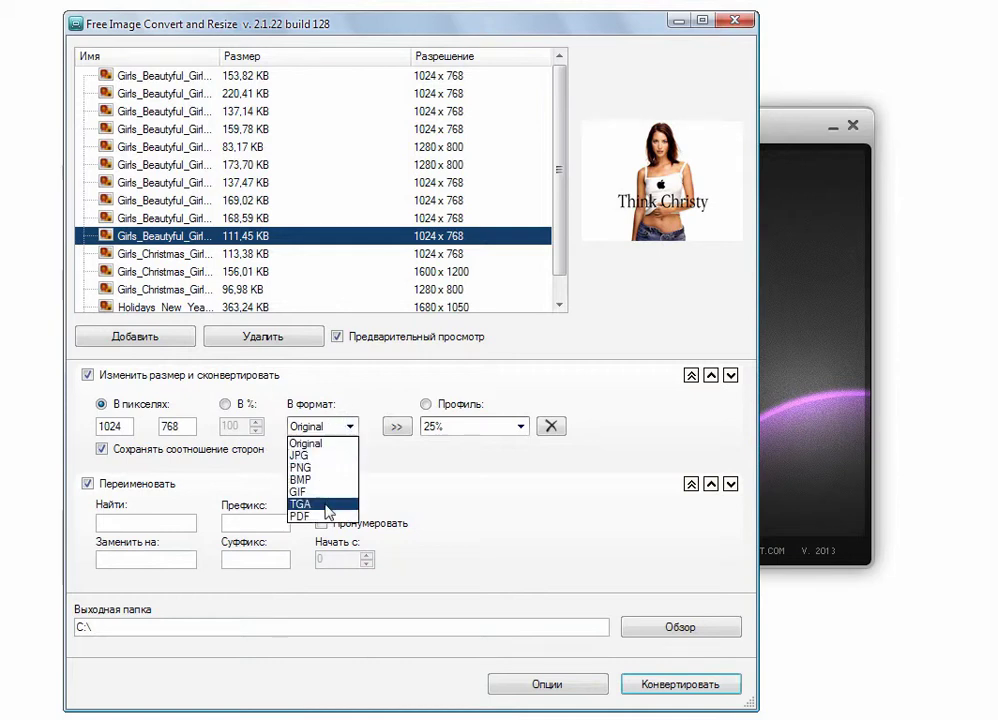
pyautogui.click(330, 455)
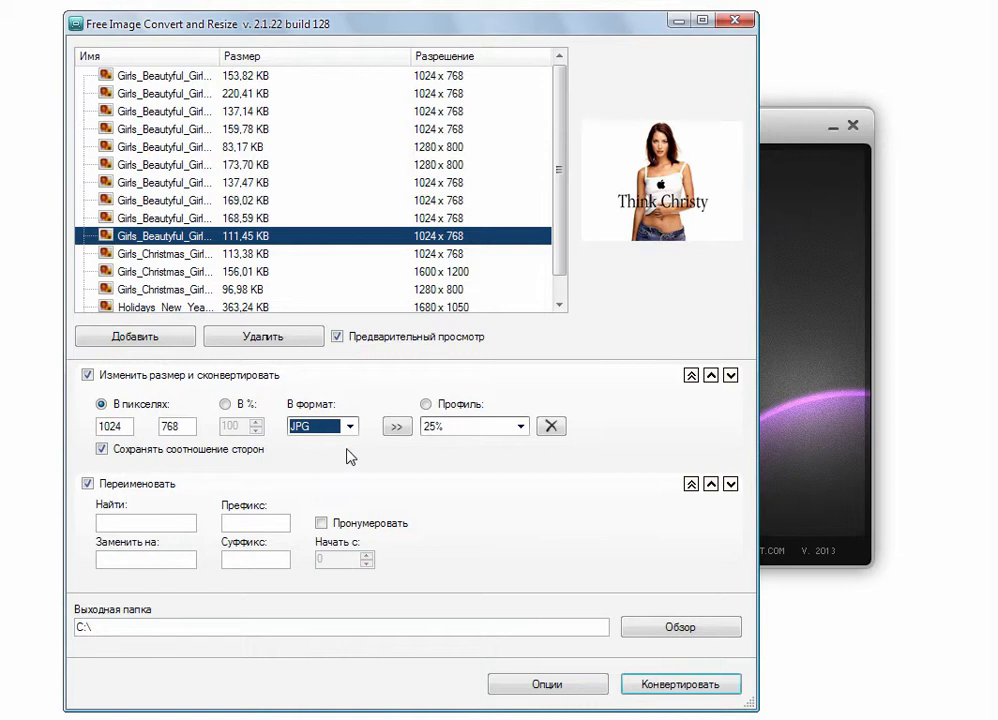
pyautogui.click(500, 426)
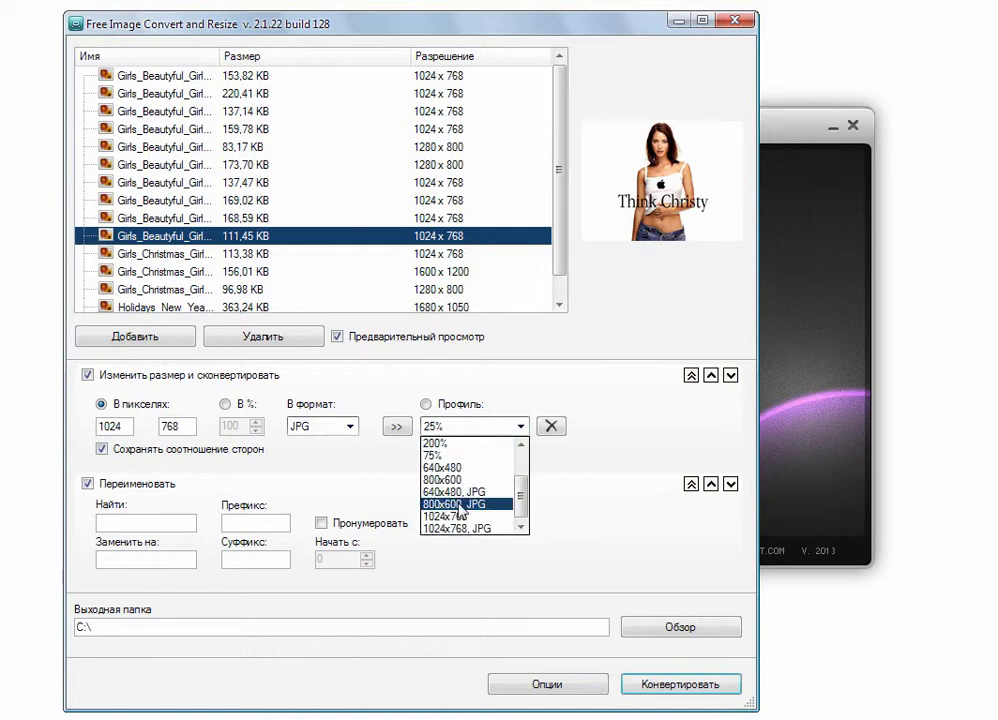
pyautogui.click(457, 530)
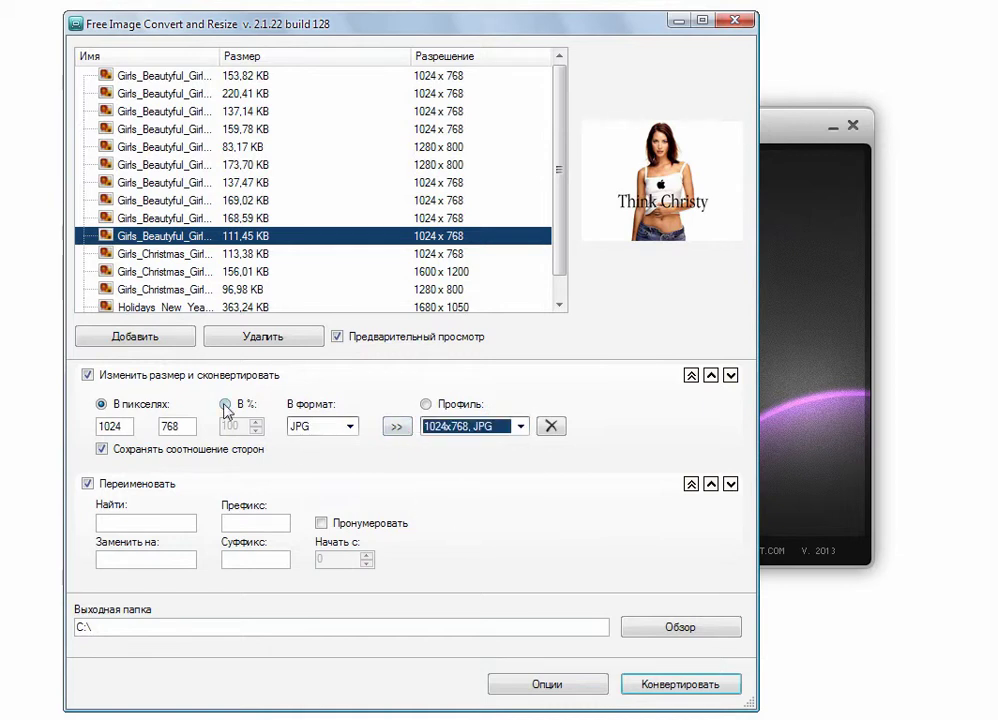
# Enable numbering for the renamed files and set it to start from 3
pyautogui.click(321, 522)
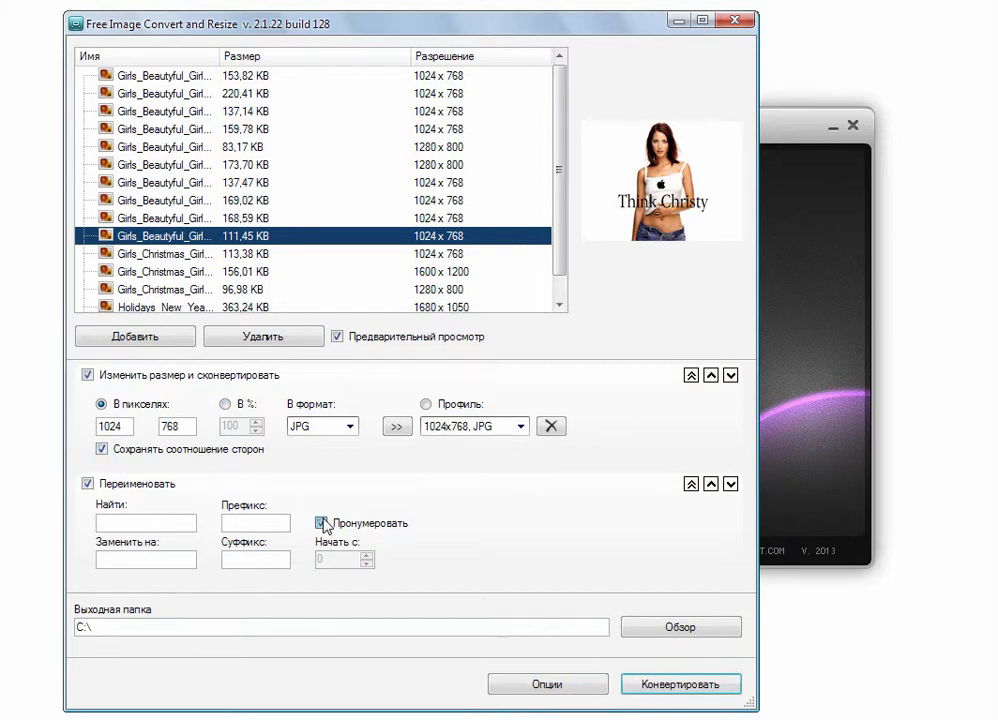
pyautogui.click(367, 556)
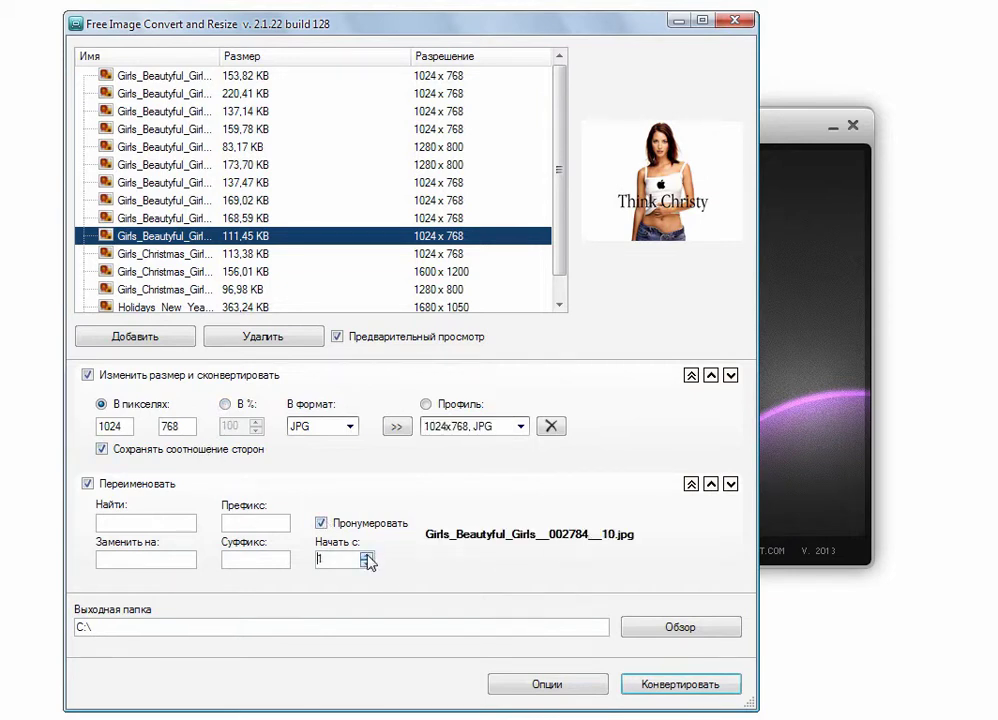
pyautogui.click(367, 556)
pyautogui.click(367, 556)
# Add the suffix "new" and the prefix "one" to the output file names
pyautogui.click(272, 561)
pyautogui.write('new')
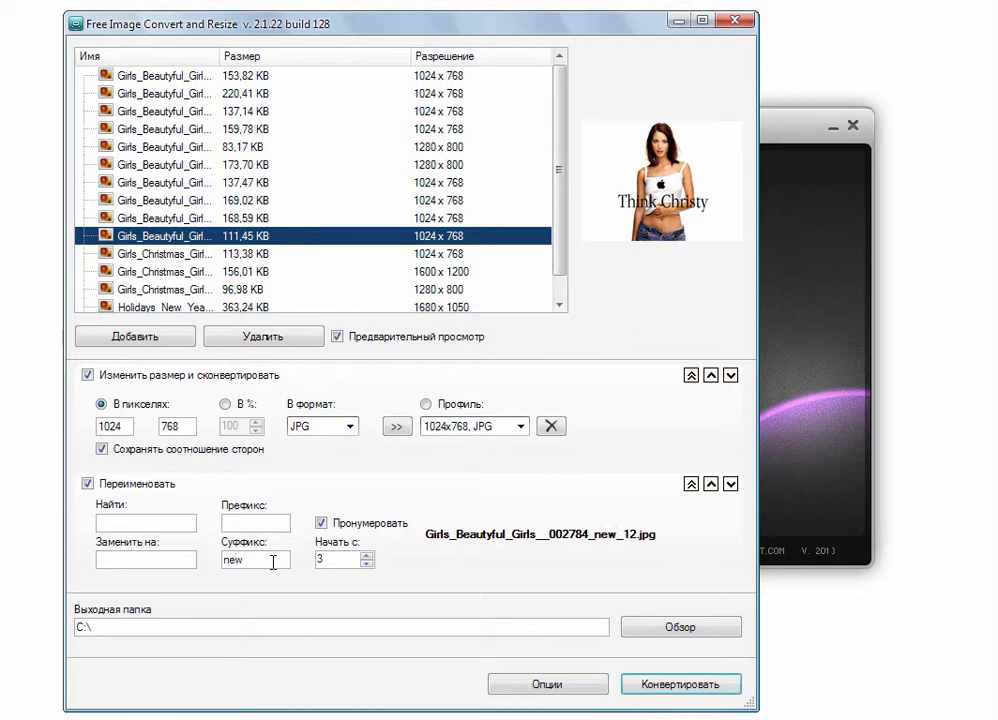
pyautogui.click(267, 524)
pyautogui.write('one')
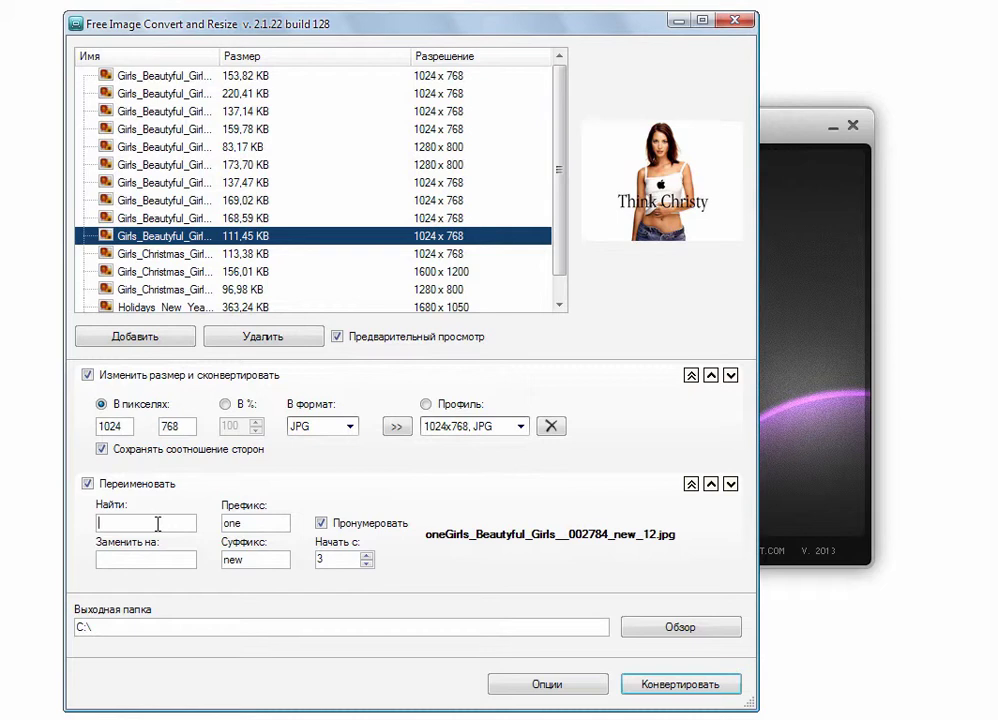
# Set the renaming rule to find "Girls" in the file names and replace it with "womans"
pyautogui.click(157, 523)
pyautogui.write('gir')
pyautogui.click(139, 558)
pyautogui.write('womans')
pyautogui.click(103, 522)
pyautogui.press('BackSpace')
pyautogui.write('Girls')
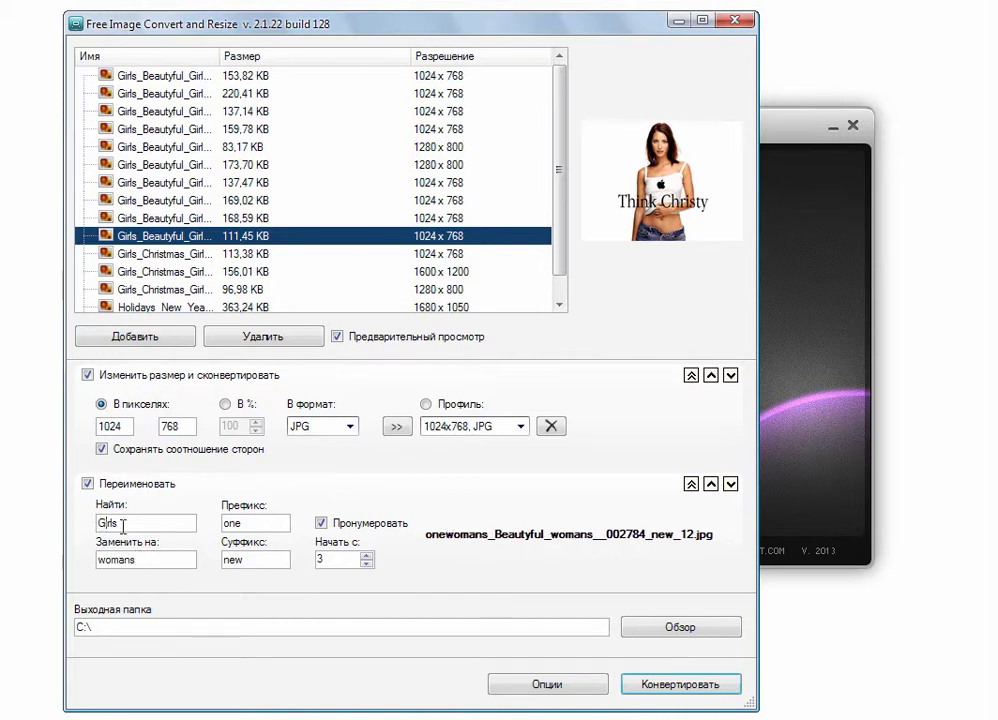
# Change the prefix to "one_", convert the images into C:\newGirl and close the converter
pyautogui.click(254, 522)
pyautogui.write('_')
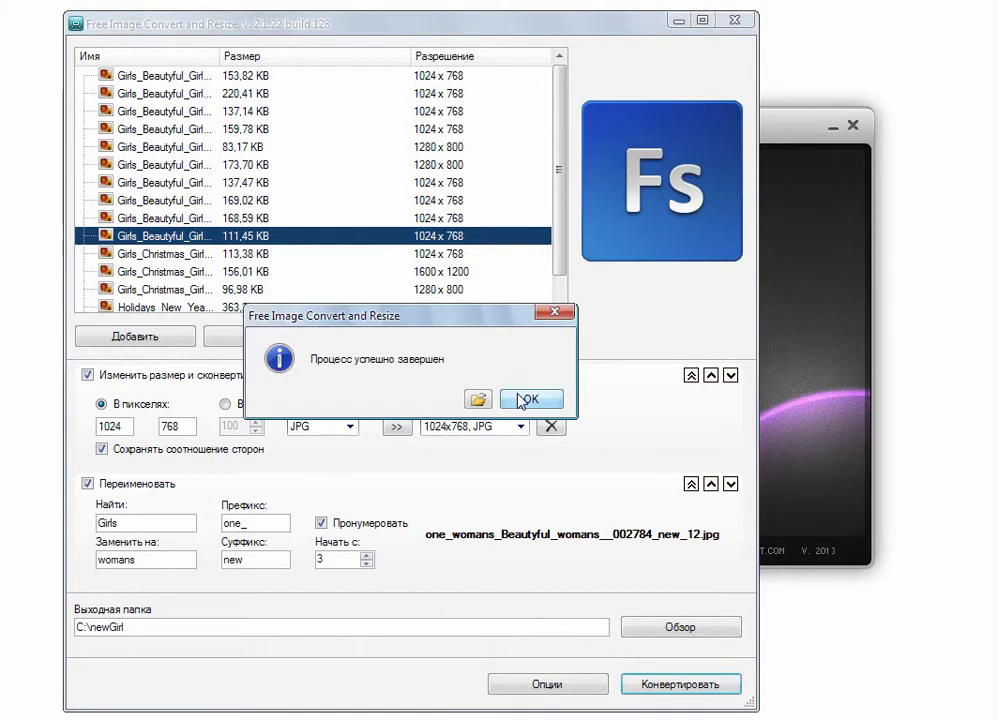
pyautogui.click(519, 396)
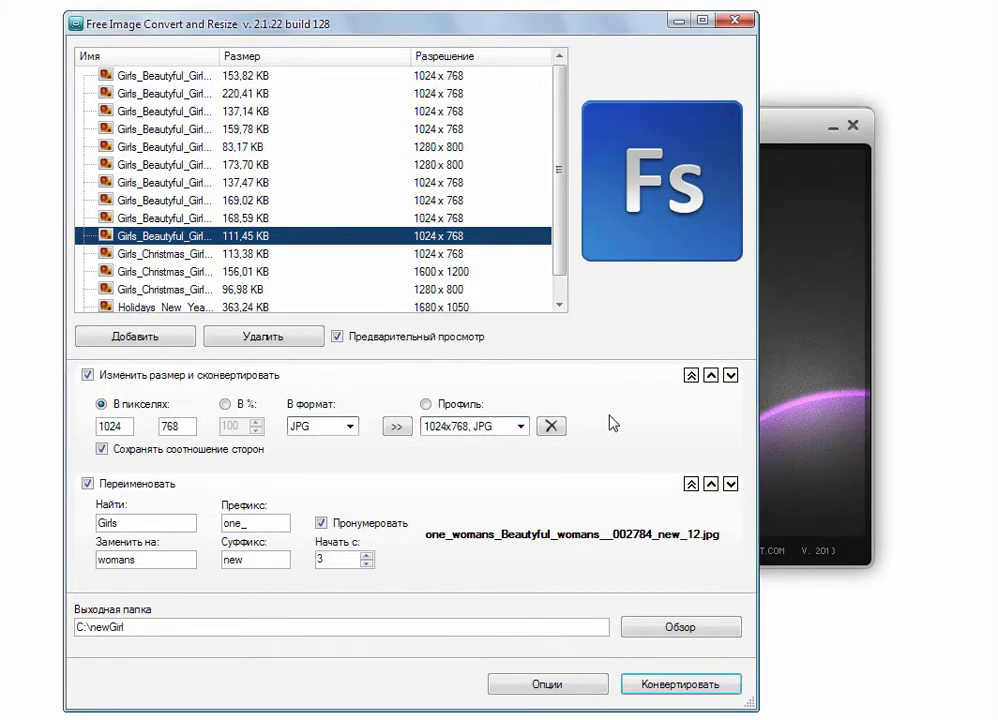
pyautogui.hotkey('alt', 'F4')
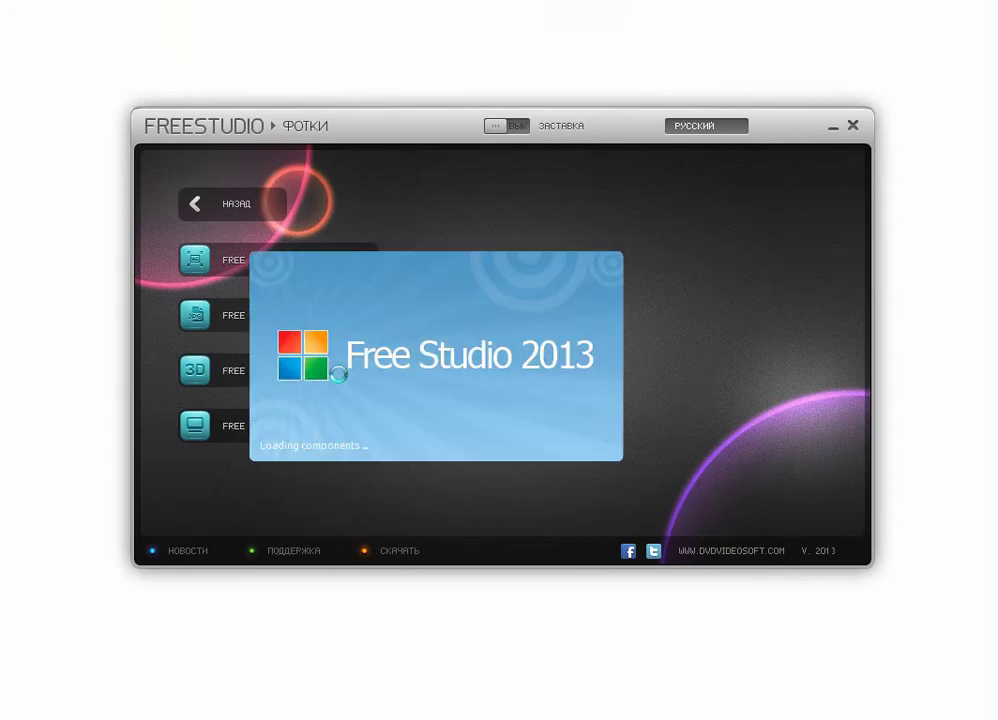
# Open Free 3D Photo Maker and load the left and right photos of the animal on the branches
pyautogui.click(574, 440)
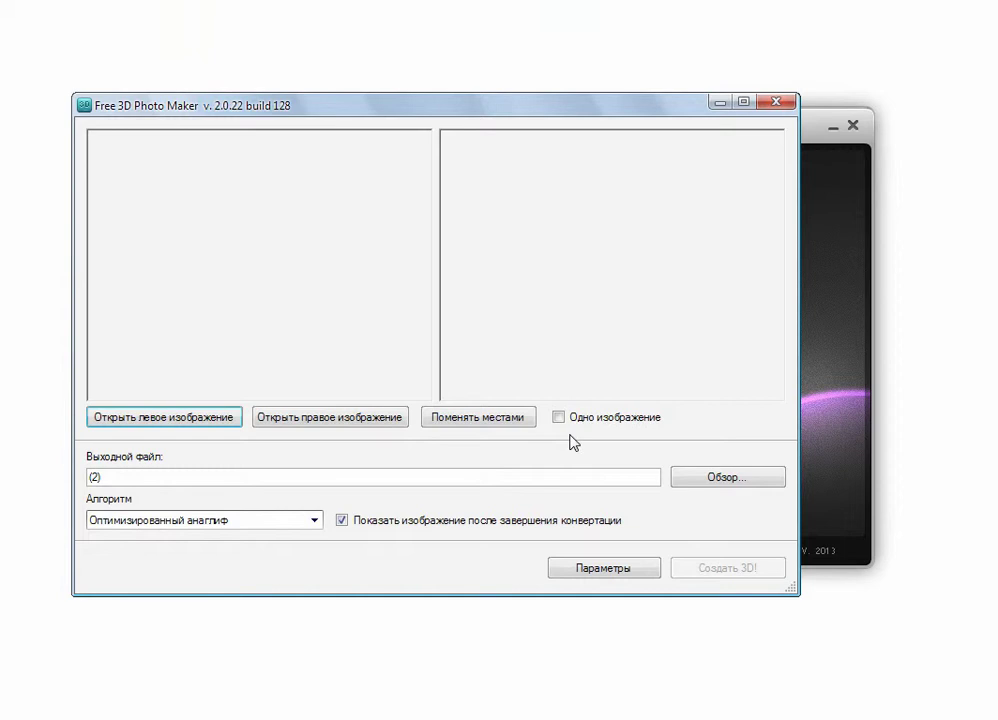
pyautogui.click(151, 478)
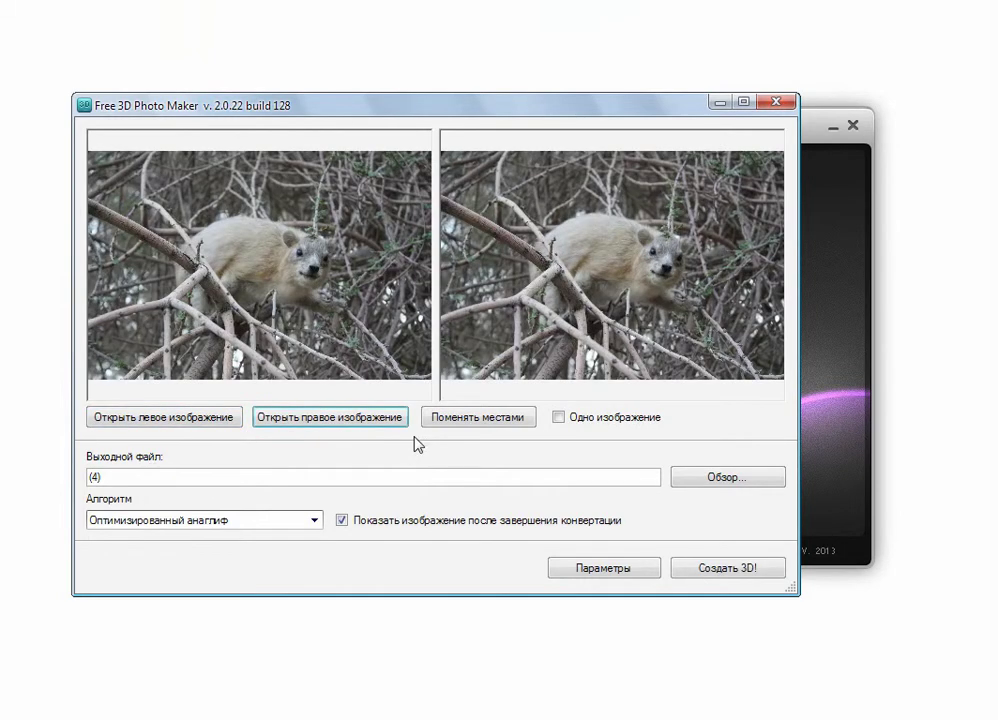
# Swap the left and right photos back and forth, and turn on the single-image option for the 3D photo
pyautogui.click(472, 419)
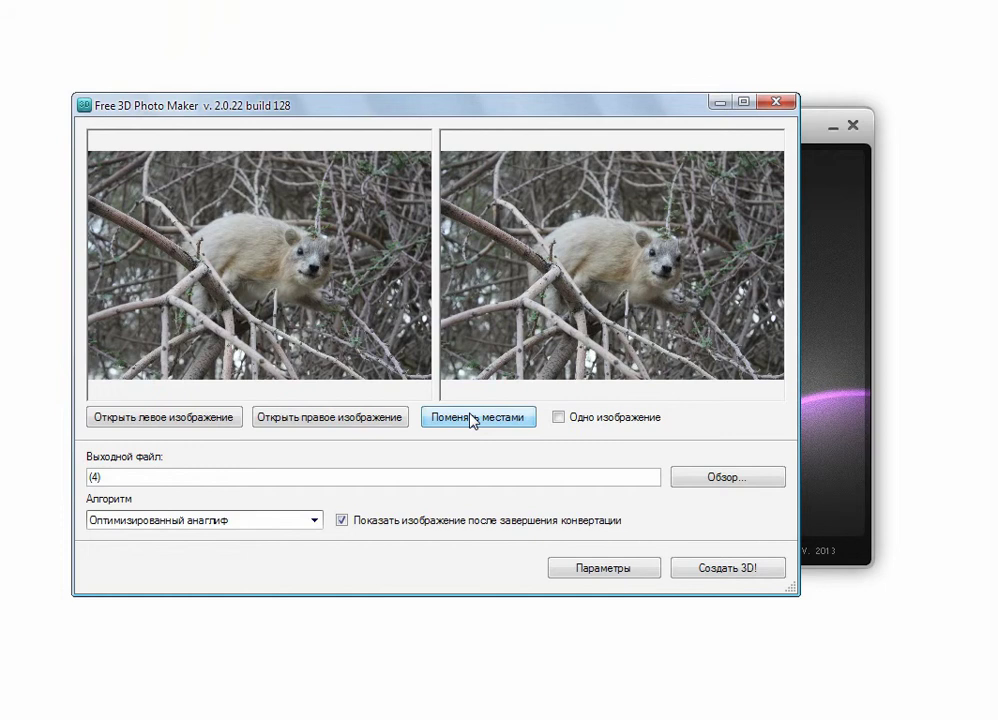
pyautogui.click(472, 419)
pyautogui.click(472, 419)
pyautogui.click(472, 419)
pyautogui.click(472, 419)
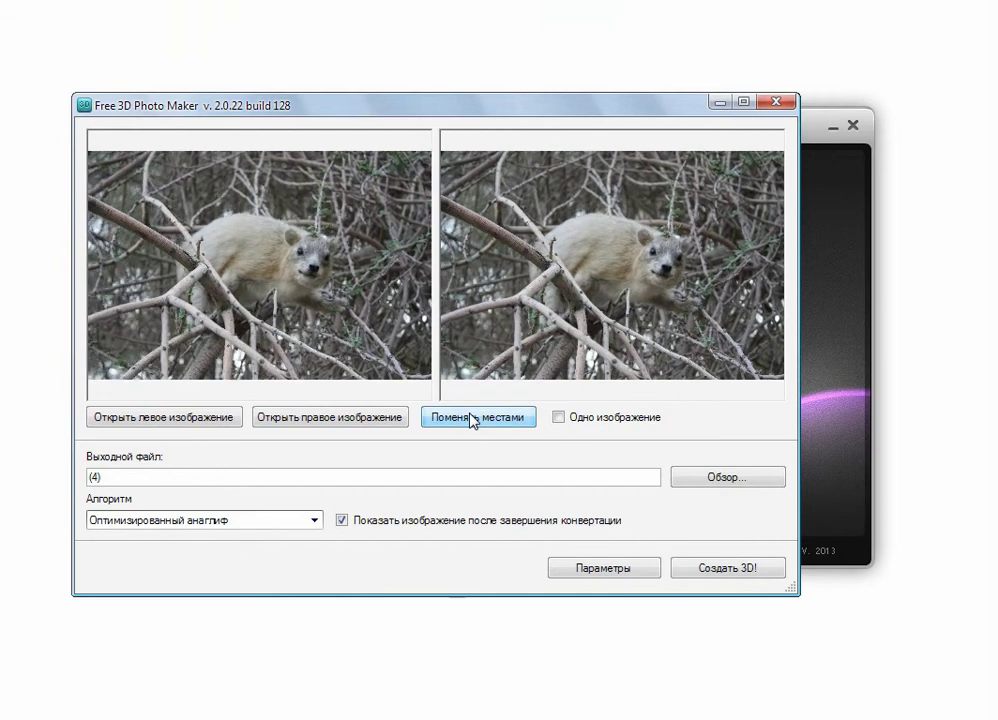
pyautogui.click(472, 419)
pyautogui.click(472, 419)
pyautogui.click(472, 419)
pyautogui.click(472, 419)
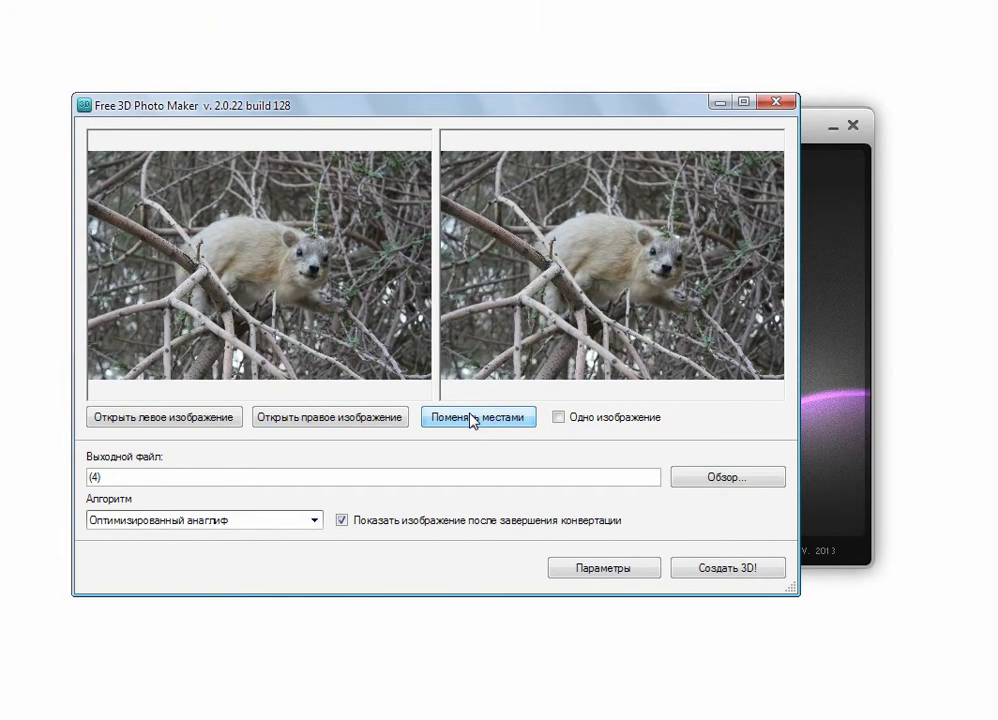
pyautogui.click(559, 418)
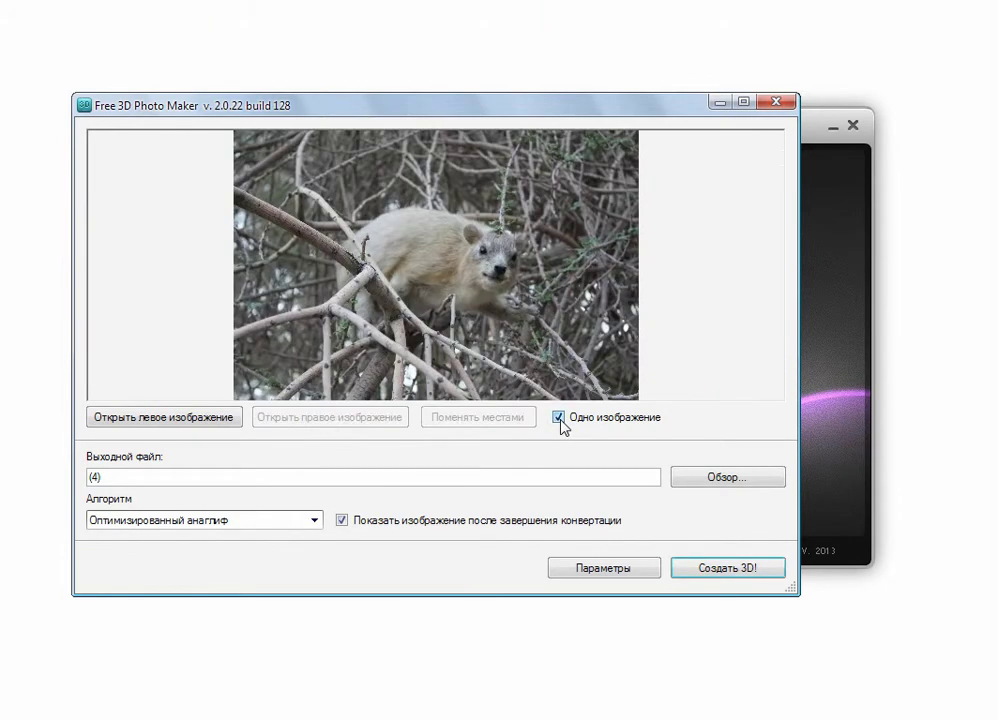
# Turn off the single-image option and create the 3D photo with the optimized anaglyph algorithm
pyautogui.click(559, 418)
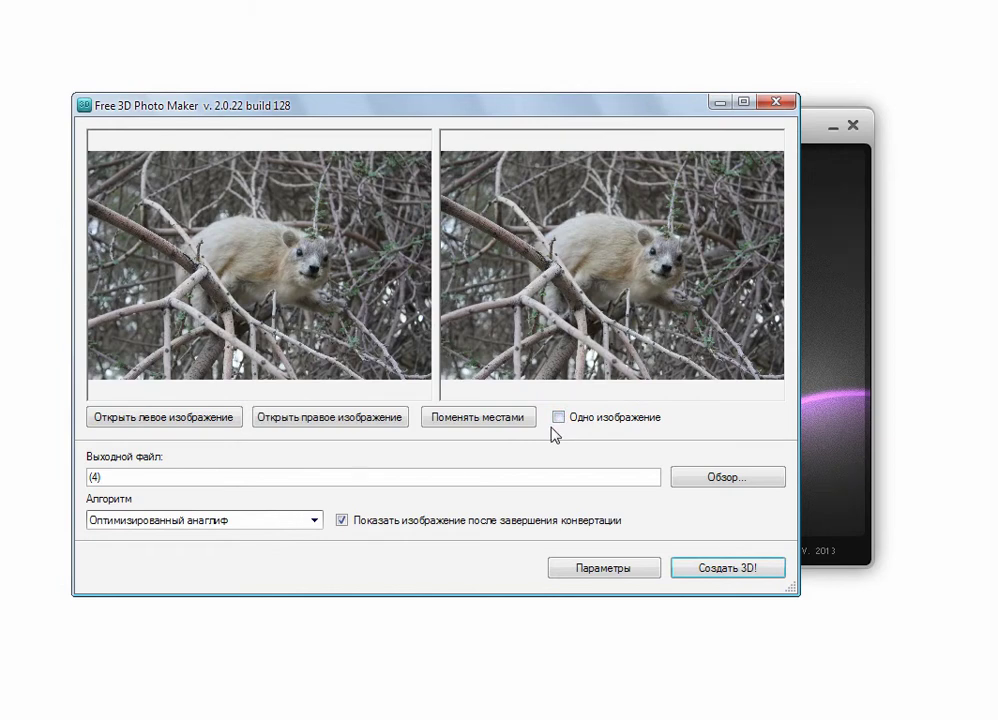
pyautogui.click(285, 527)
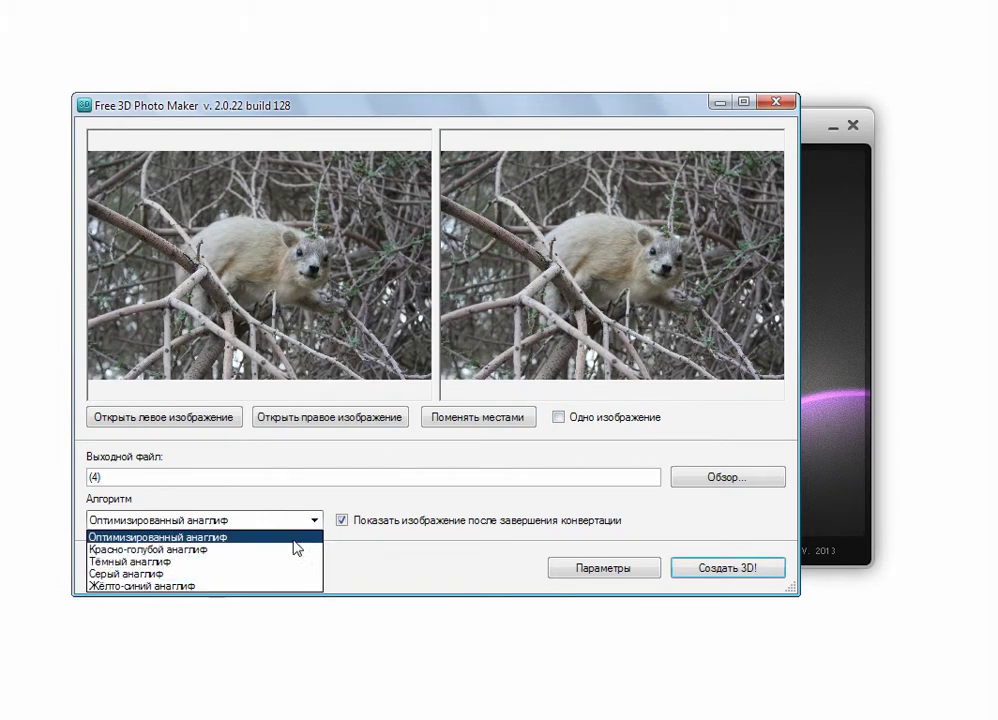
pyautogui.click(334, 502)
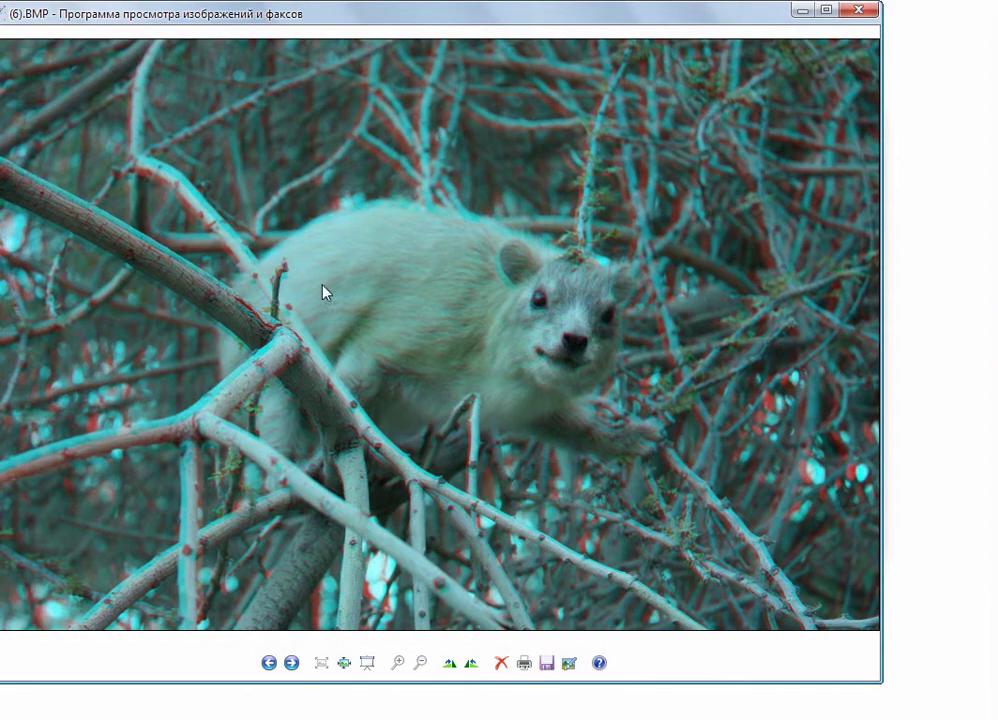
# View the finished anaglyph photo, dismiss the completion message and close Free 3D Photo Maker
pyautogui.moveTo(276, 23); pyautogui.dragTo(305, 30)
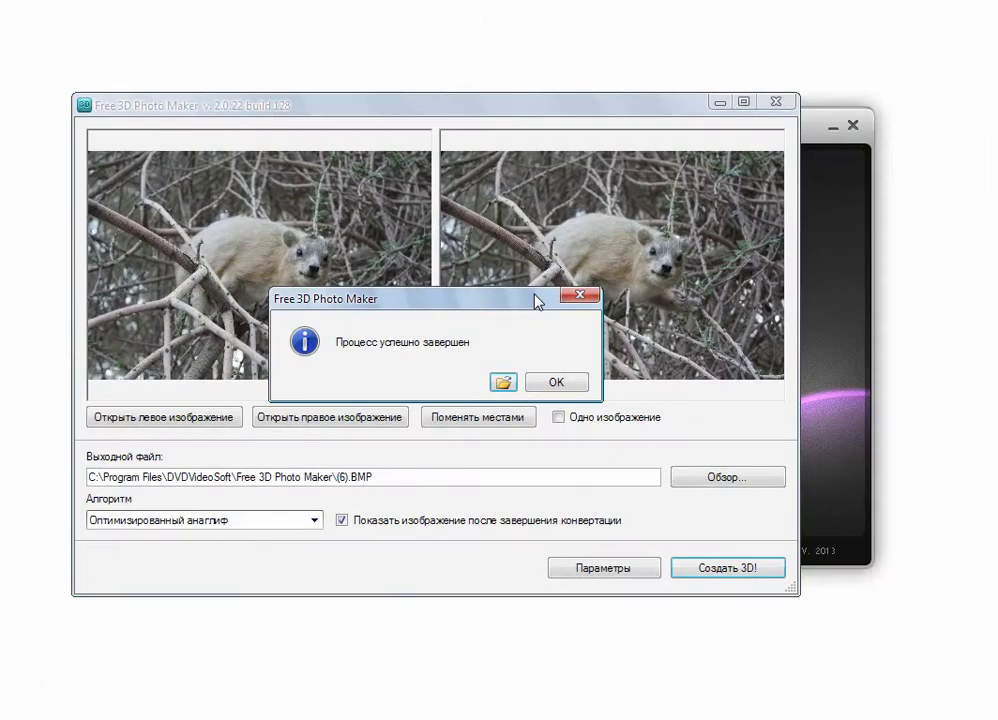
pyautogui.click(562, 381)
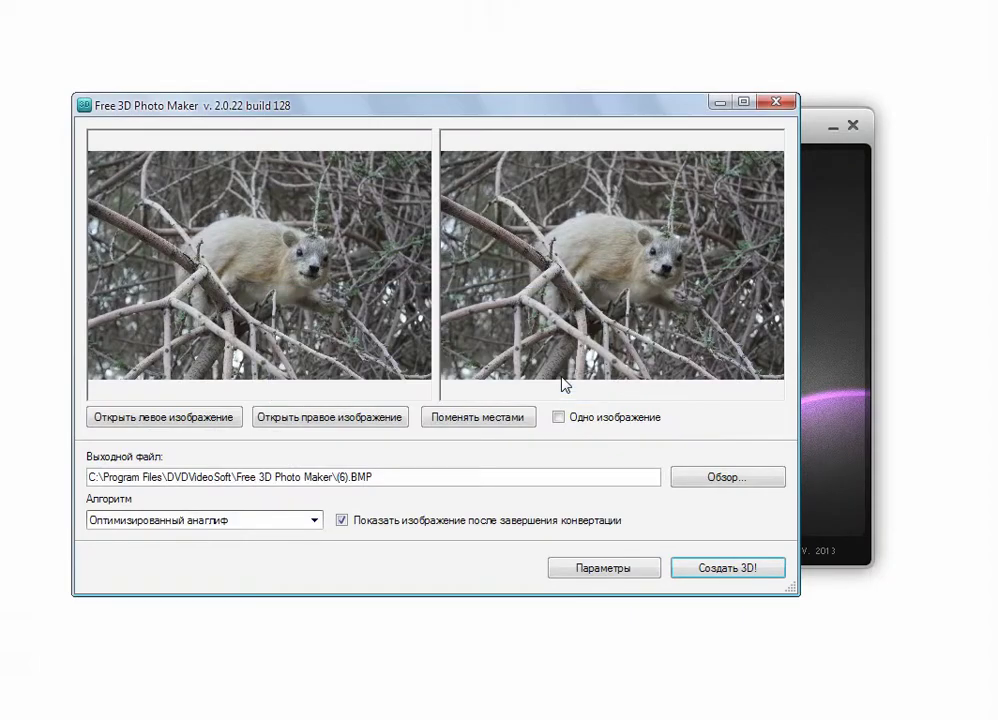
pyautogui.hotkey('alt', 'F4')
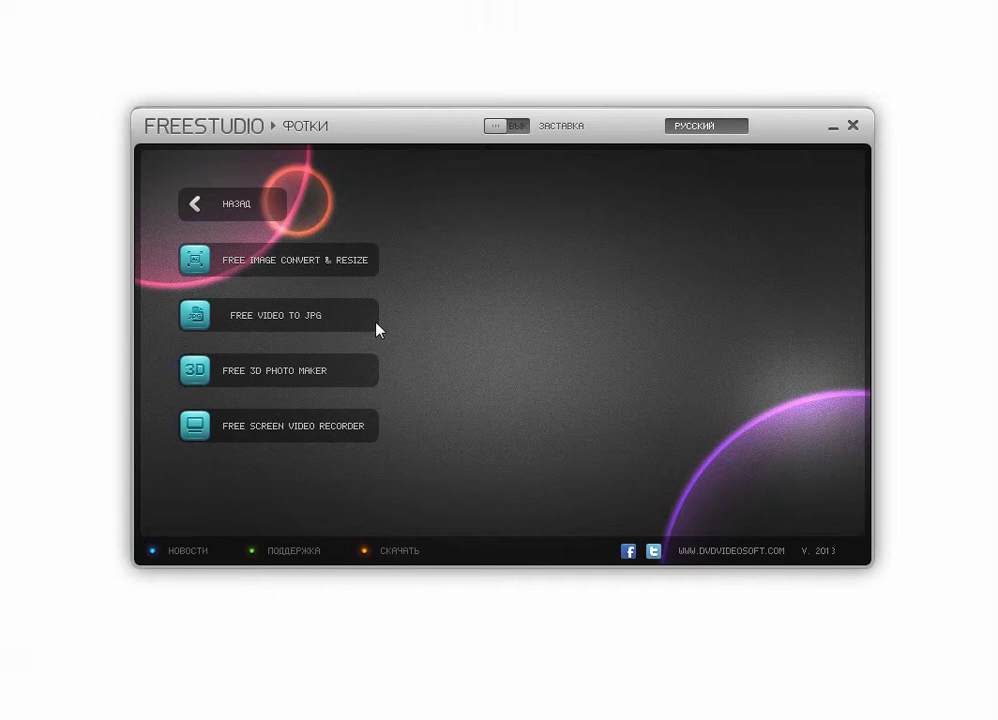
# Open Free Video to JPG and extract every 100th frame of C:\Sintel.2010.720p.mkv into C:\kadri_iz_filma\
pyautogui.click(336, 318)
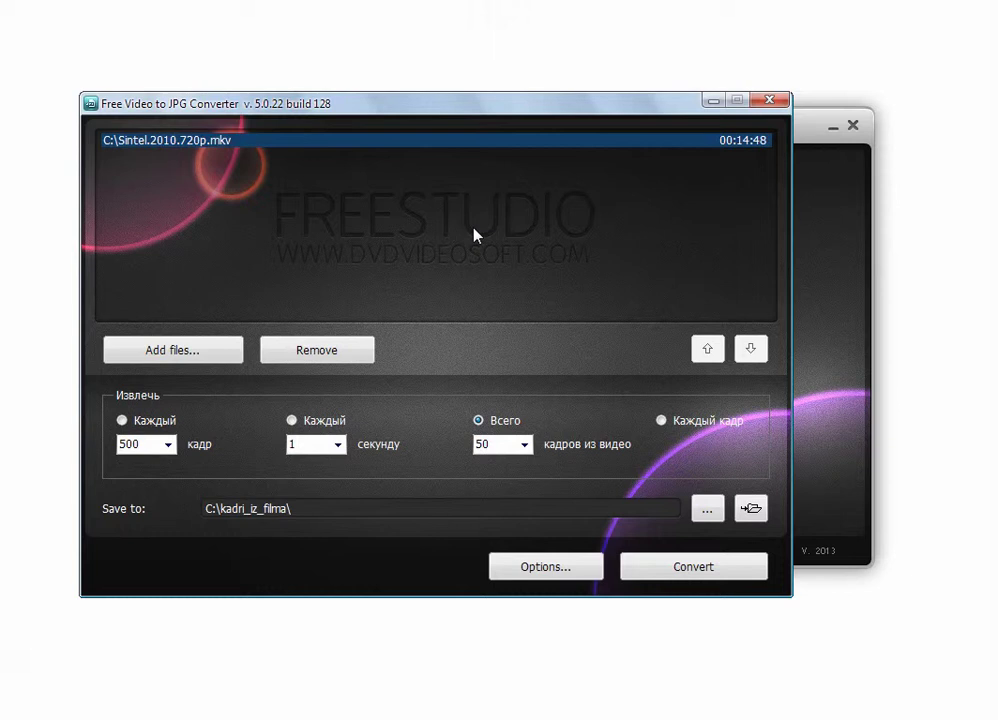
pyautogui.click(166, 444)
pyautogui.click(129, 501)
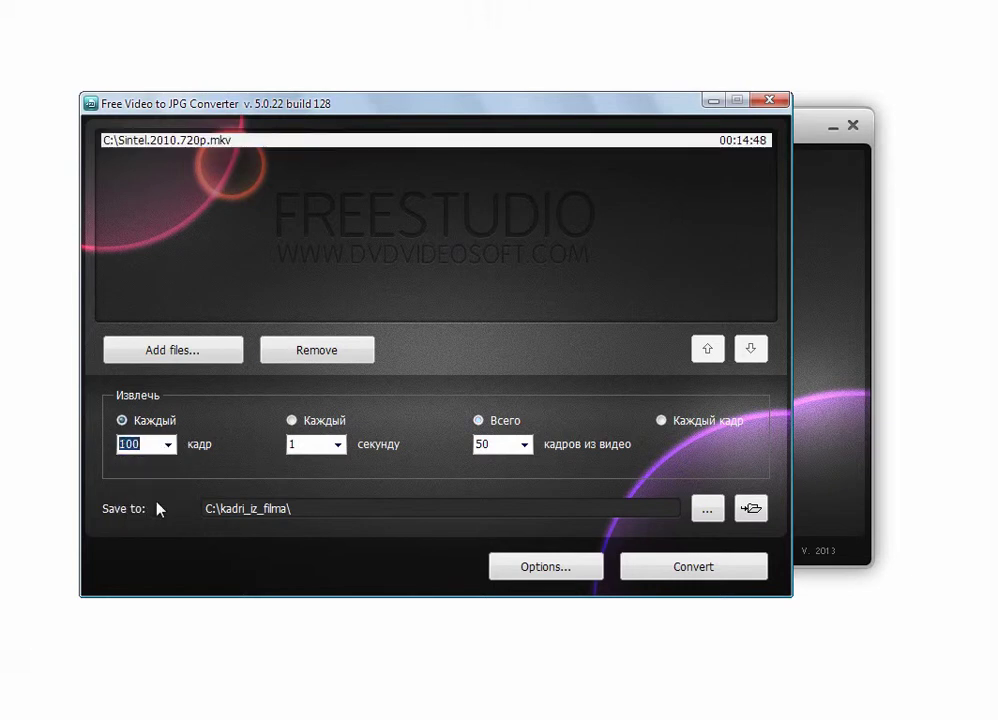
pyautogui.click(524, 445)
pyautogui.click(524, 445)
pyautogui.click(655, 570)
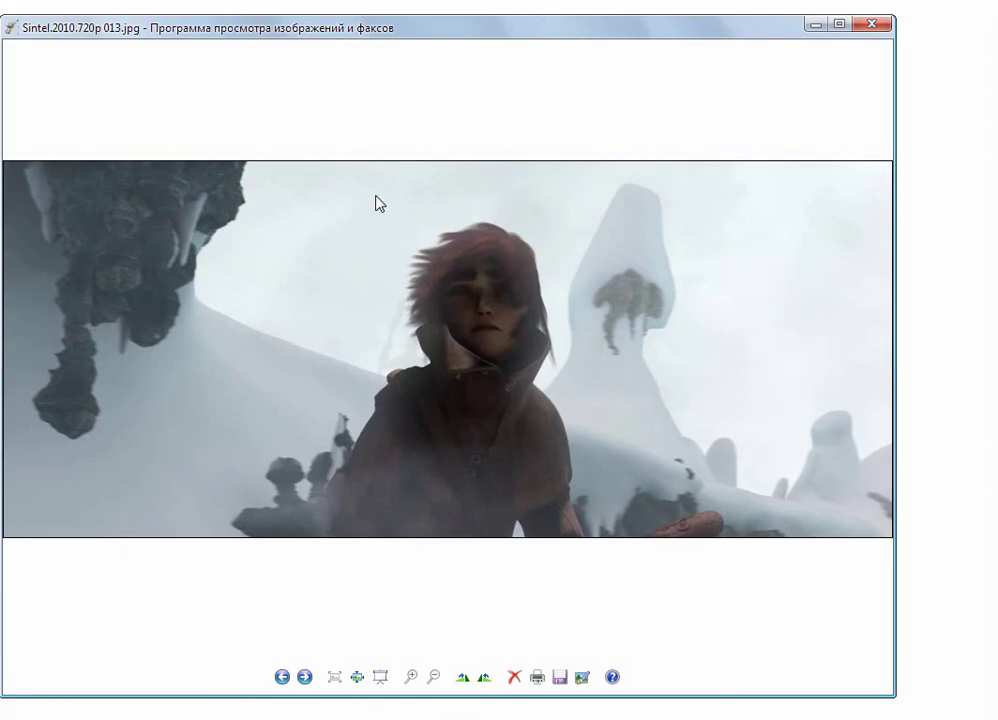
# Browse forward through the JPG frames extracted from the Sintel video in the image viewer
pyautogui.press('Right')
pyautogui.press('Right')
pyautogui.press('Right')
pyautogui.press('Right')
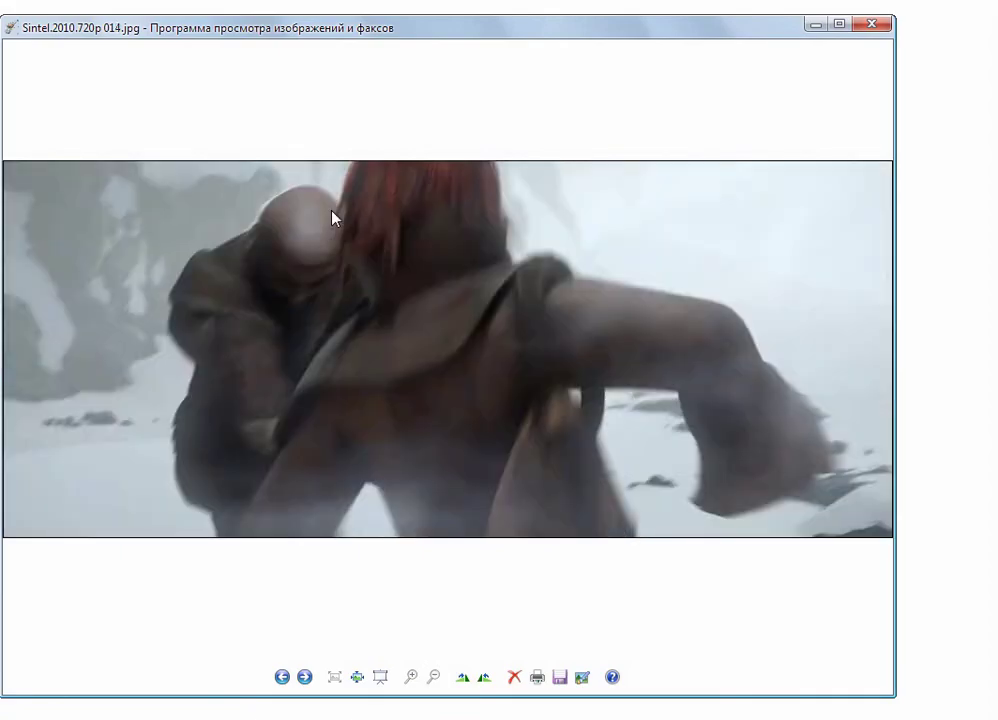
pyautogui.press('Right')
pyautogui.press('Right')
pyautogui.press('Right')
pyautogui.press('Right')
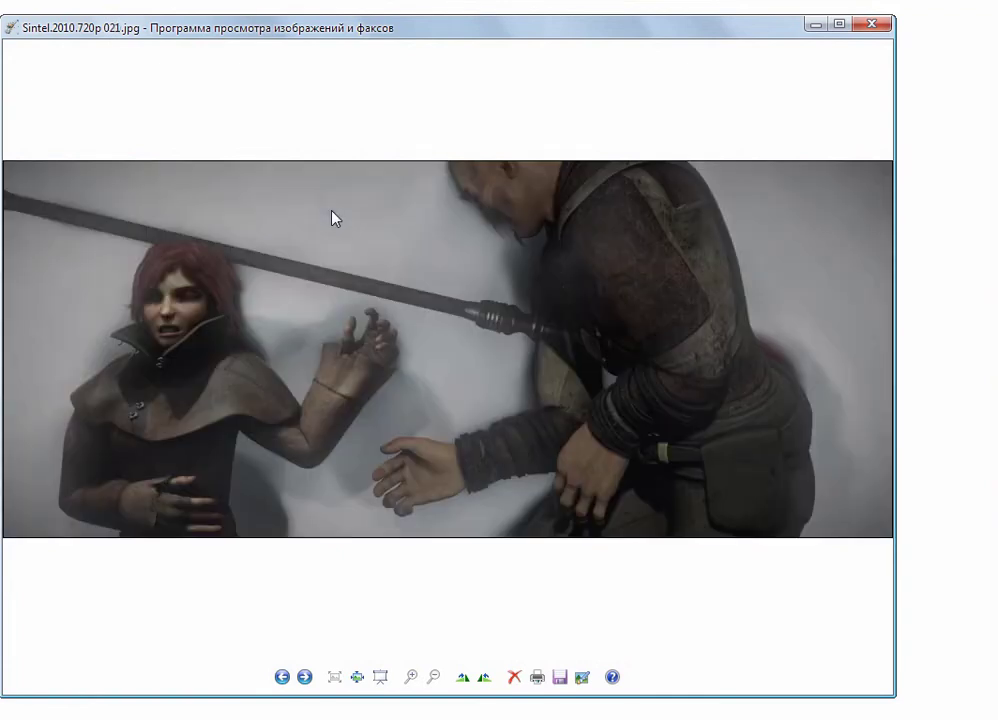
pyautogui.press('Right')
pyautogui.press('Right')
pyautogui.press('Right')
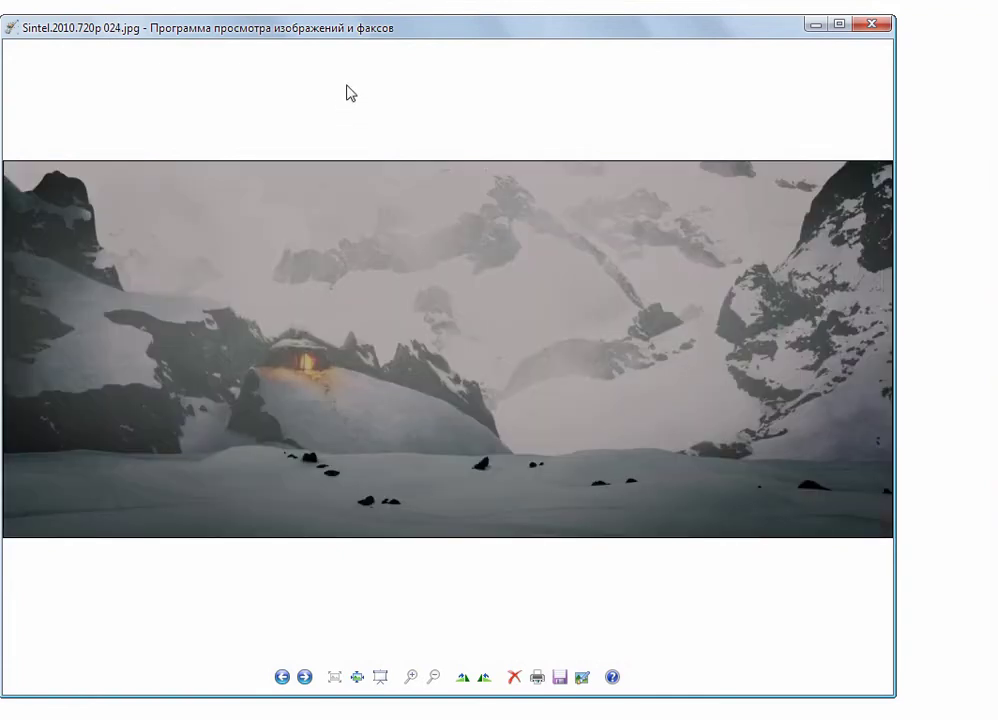
pyautogui.press('Right')
pyautogui.press('Right')
pyautogui.press('Right')
pyautogui.press('Right')
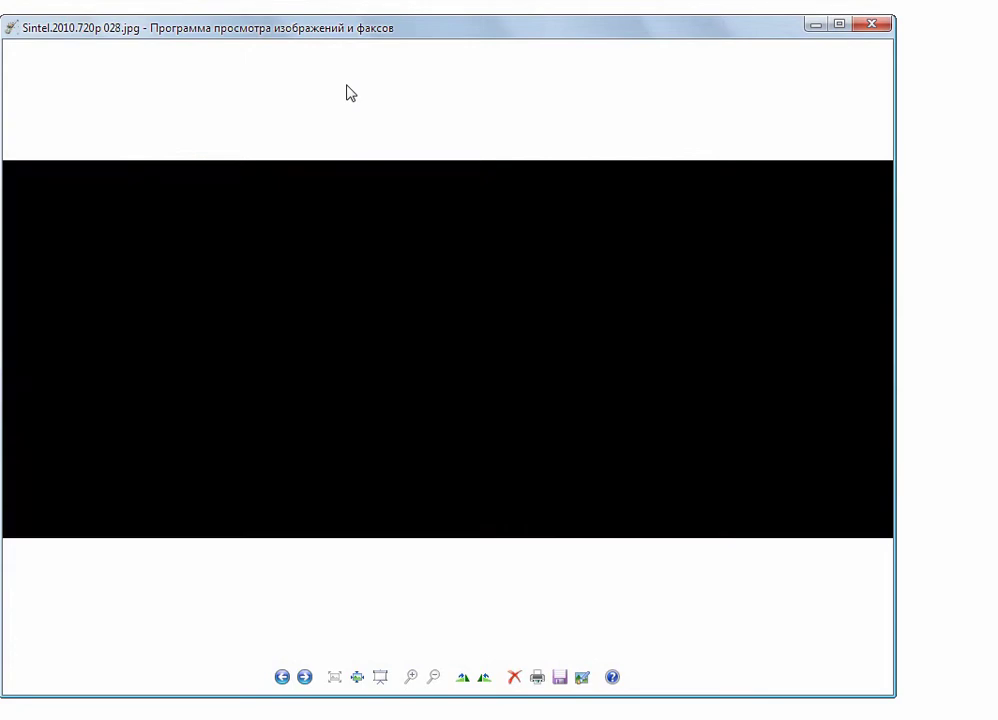
pyautogui.press('Right')
pyautogui.press('Right')
pyautogui.press('Right')
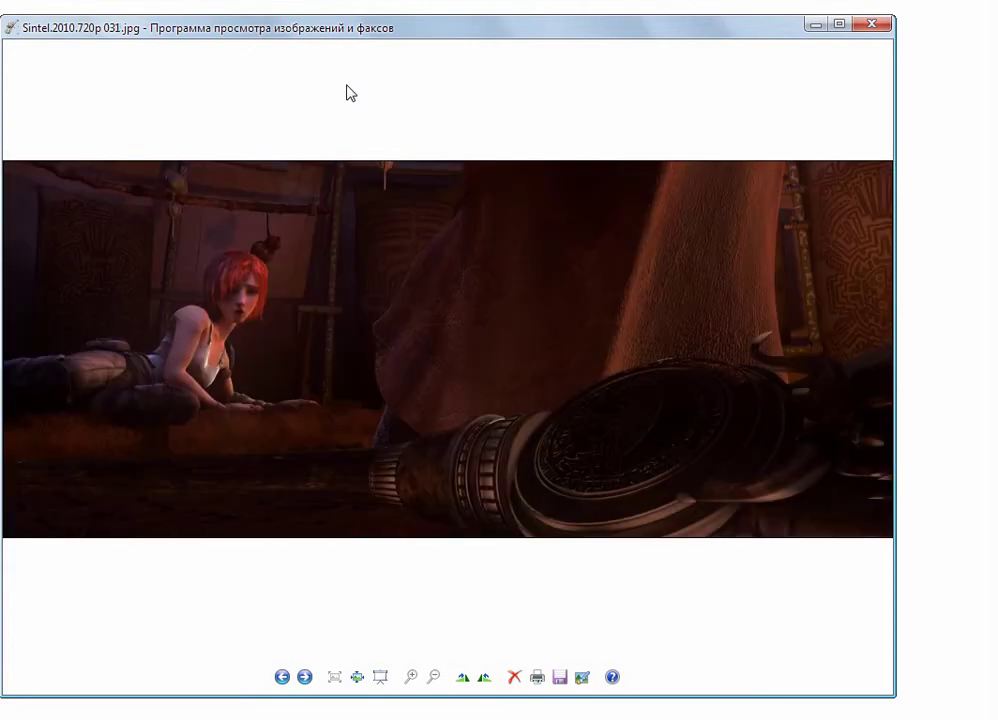
pyautogui.press('Right')
pyautogui.press('Right')
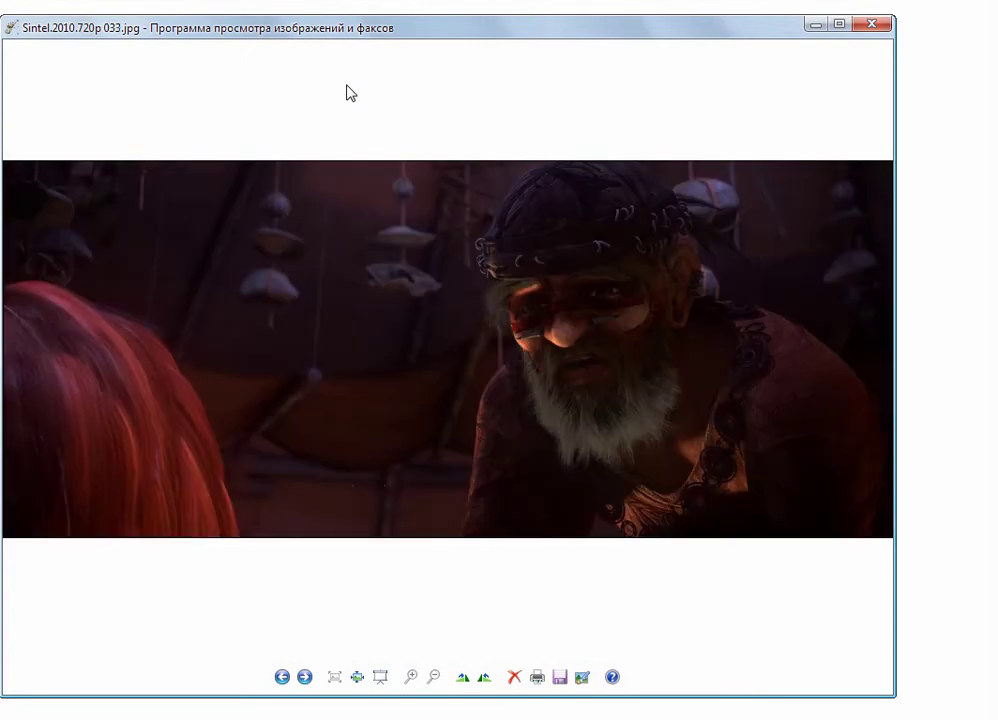
pyautogui.press('Right')
pyautogui.press('Right')
pyautogui.press('Right')
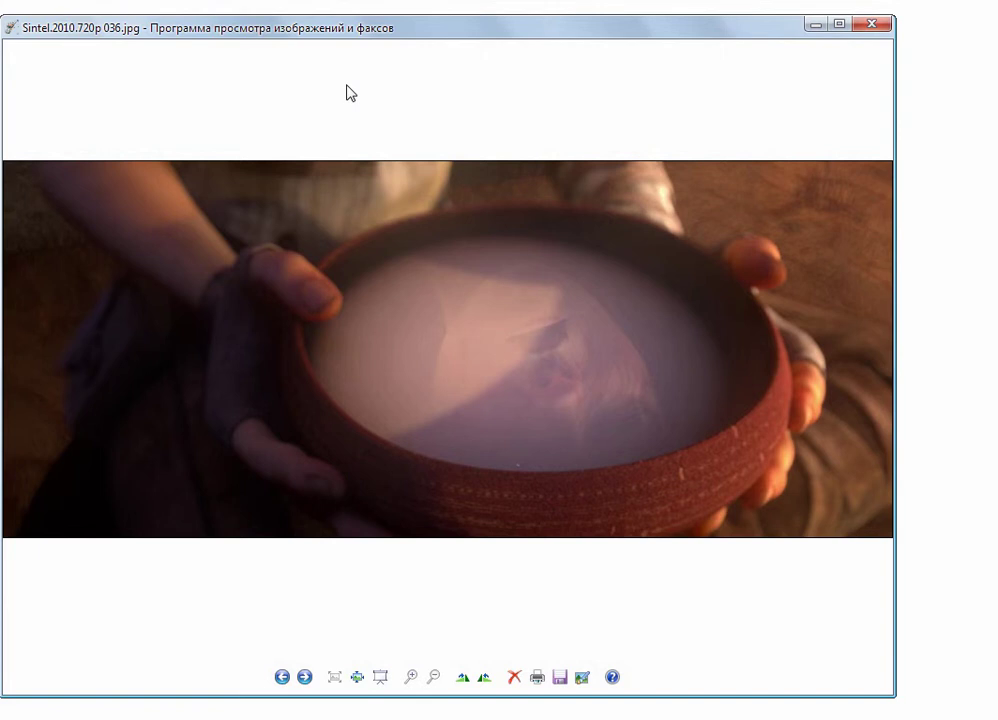
pyautogui.press('Right')
pyautogui.press('Right')
pyautogui.press('Right')
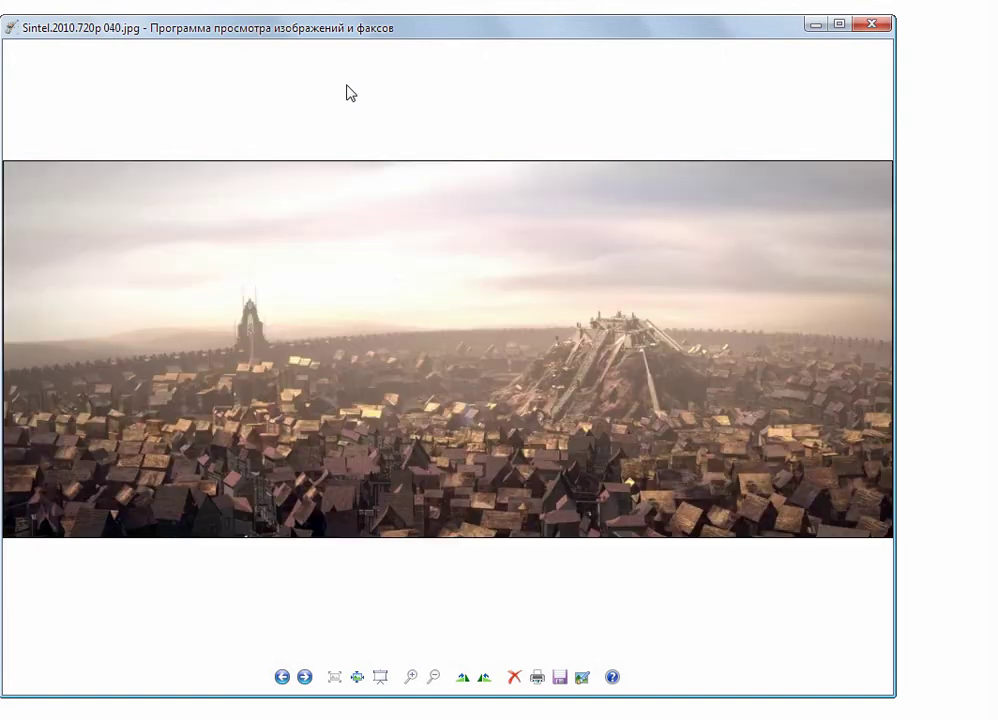
pyautogui.press('Right')
pyautogui.press('Right')
pyautogui.press('Right')
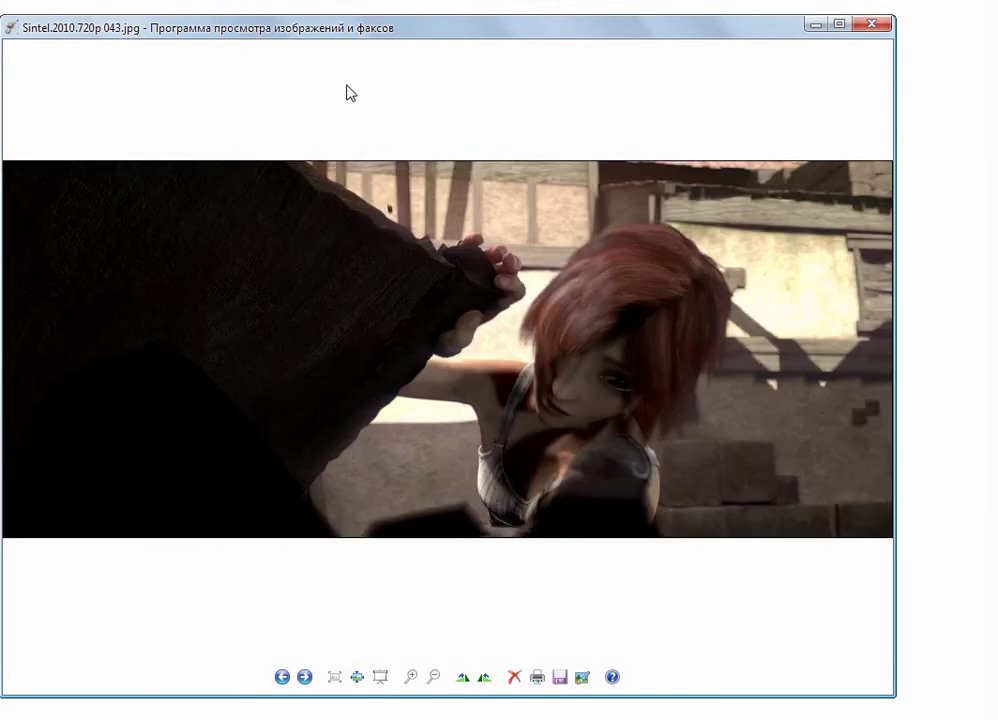
pyautogui.press('Right')
pyautogui.press('Right')
pyautogui.press('Right')
pyautogui.press('Right')
pyautogui.press('Right')
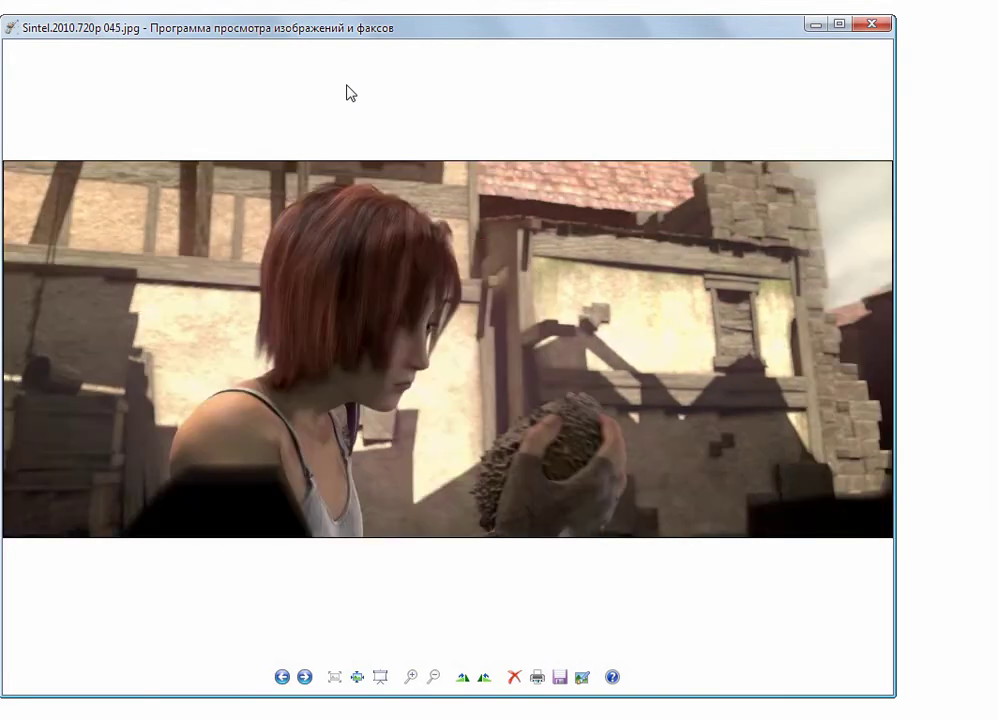
pyautogui.press('Right')
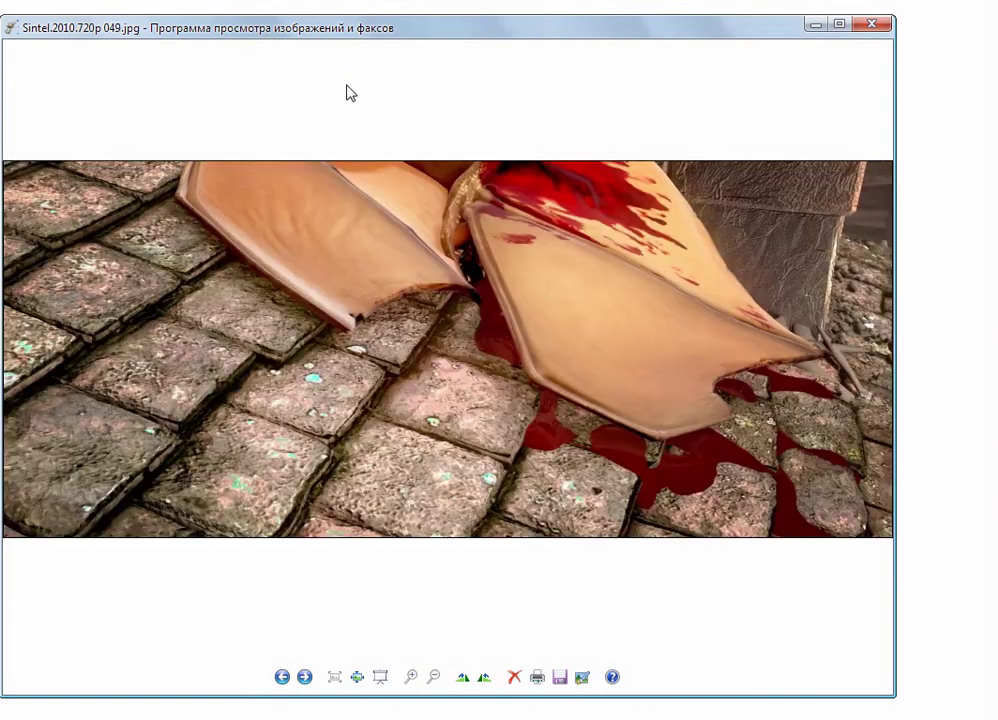
pyautogui.press('Right')
pyautogui.press('Right')
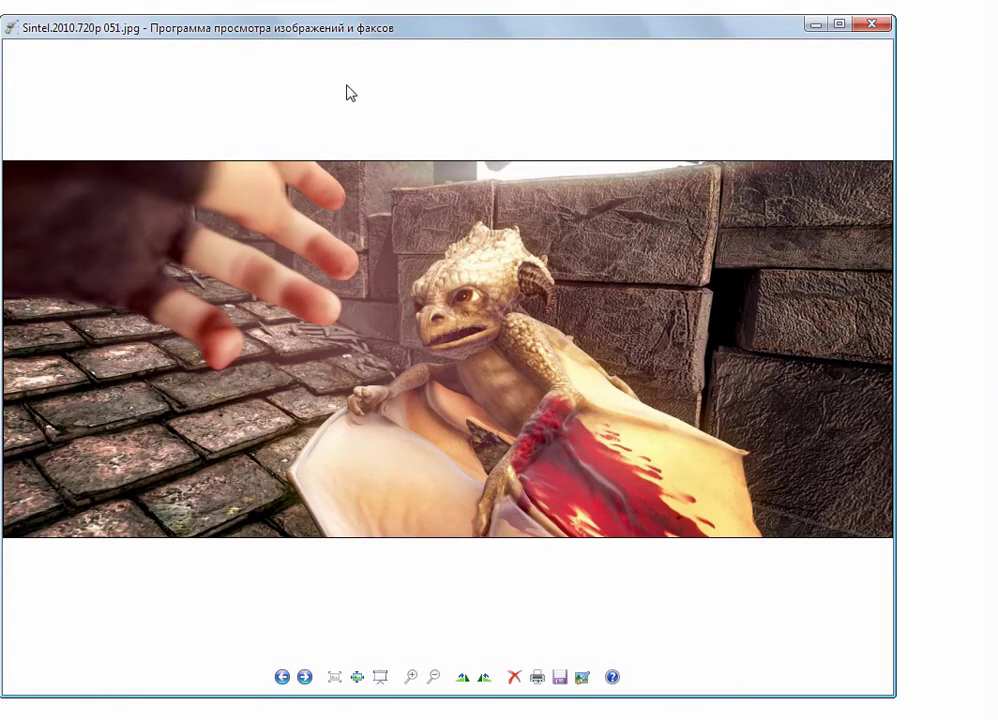
pyautogui.press('Right')
pyautogui.press('Right')
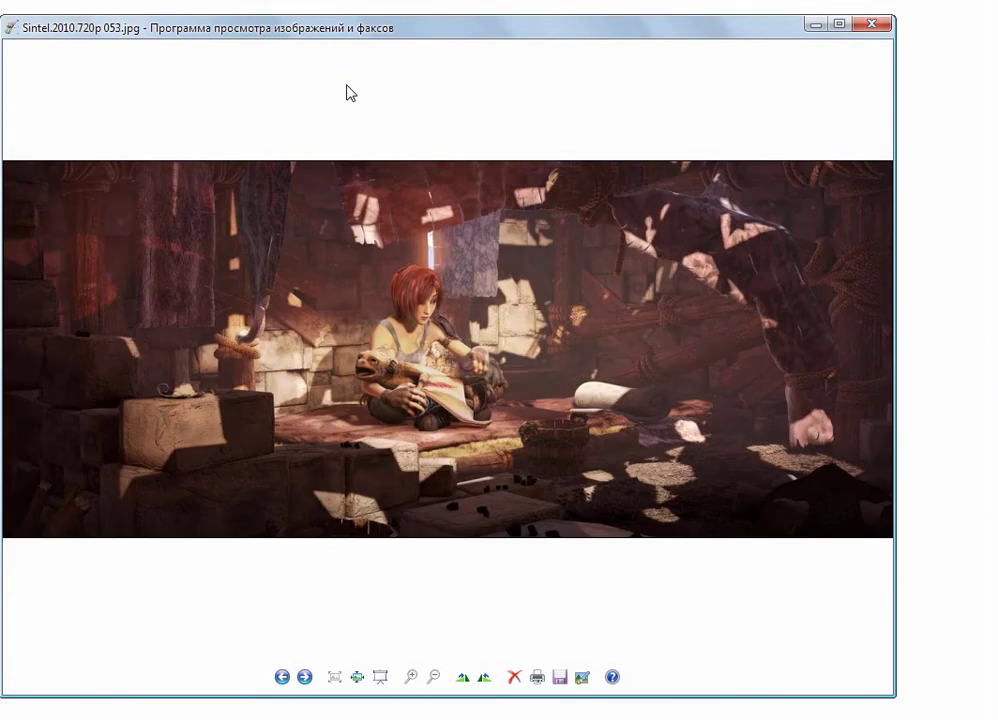
pyautogui.press('Right')
pyautogui.press('Right')
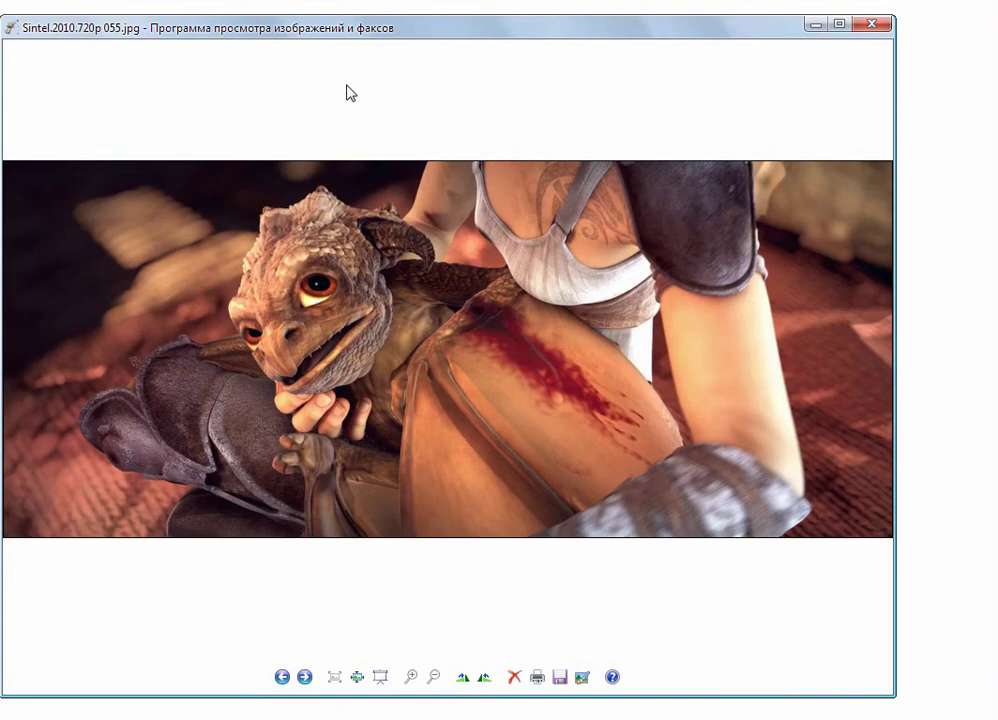
pyautogui.press('Right')
pyautogui.press('Right')
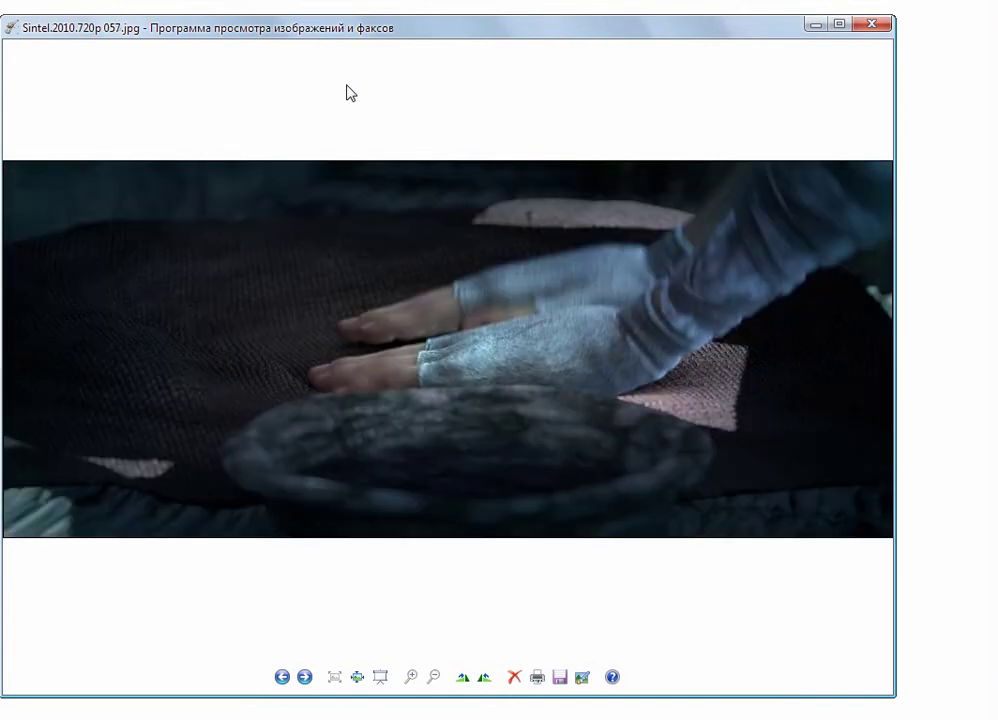
pyautogui.press('Right')
pyautogui.press('Right')
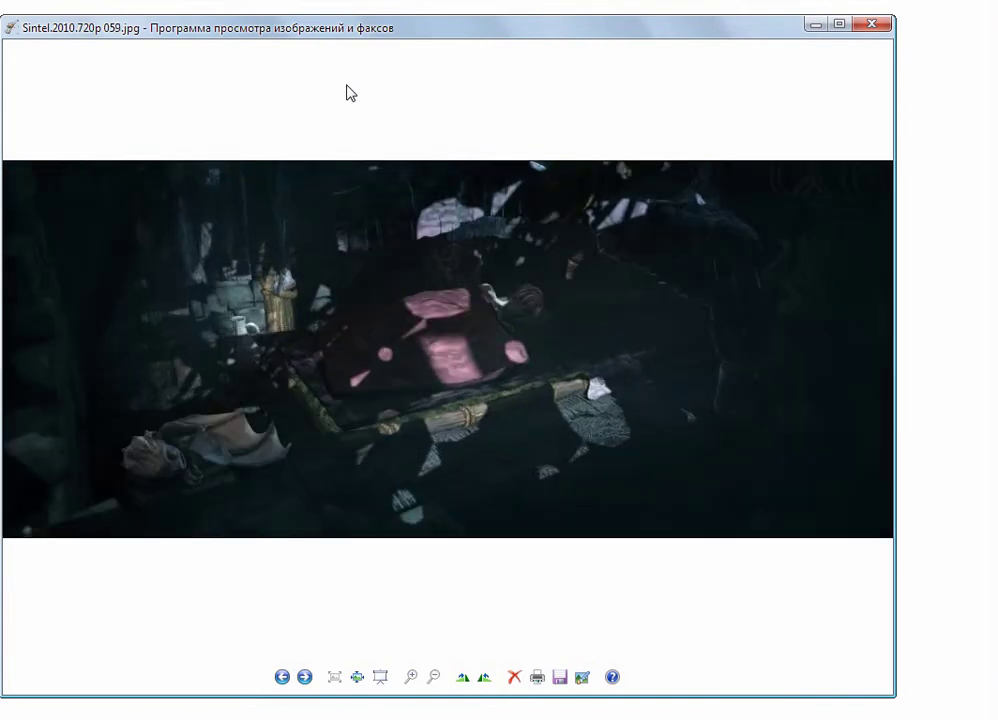
pyautogui.press('Right')
pyautogui.press('Right')
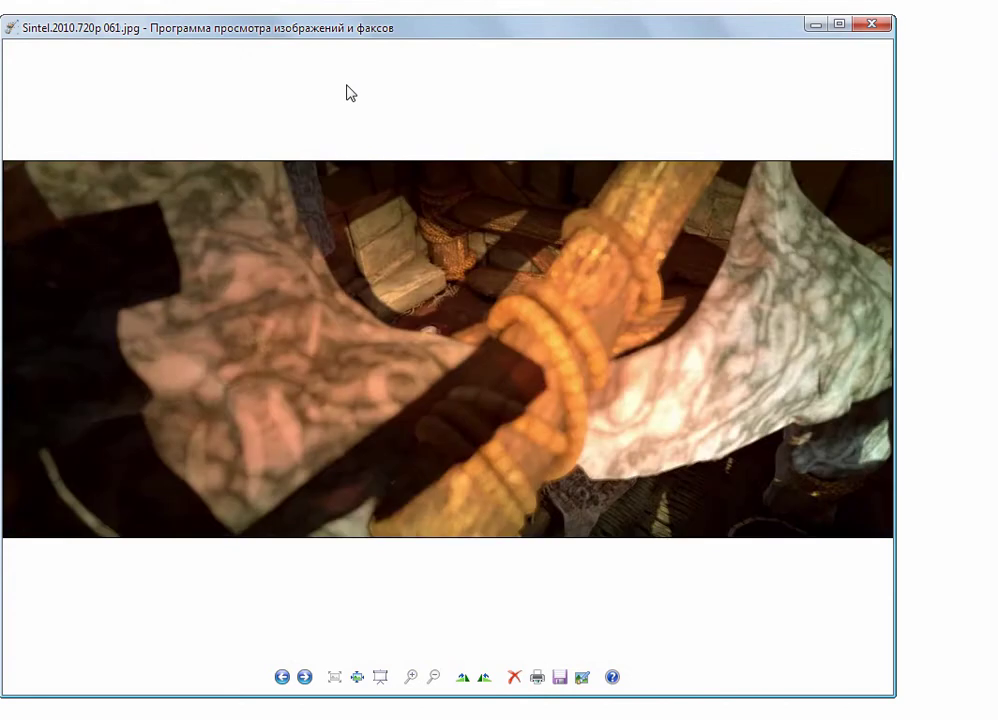
pyautogui.press('Right')
pyautogui.press('Right')
pyautogui.press('Right')
pyautogui.press('Right')
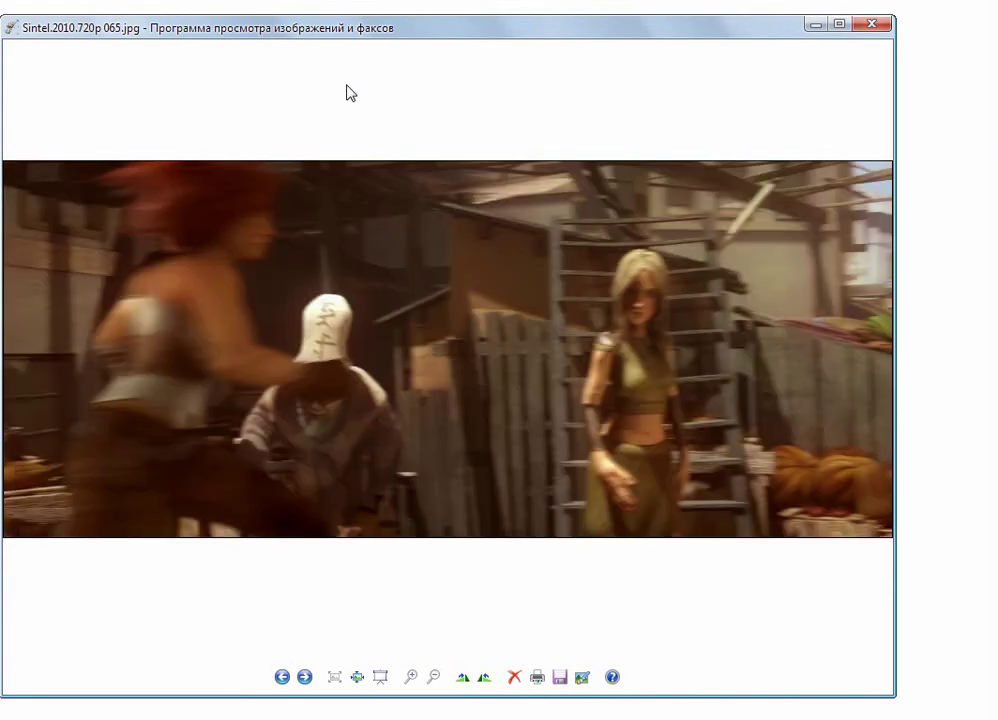
pyautogui.press('Right')
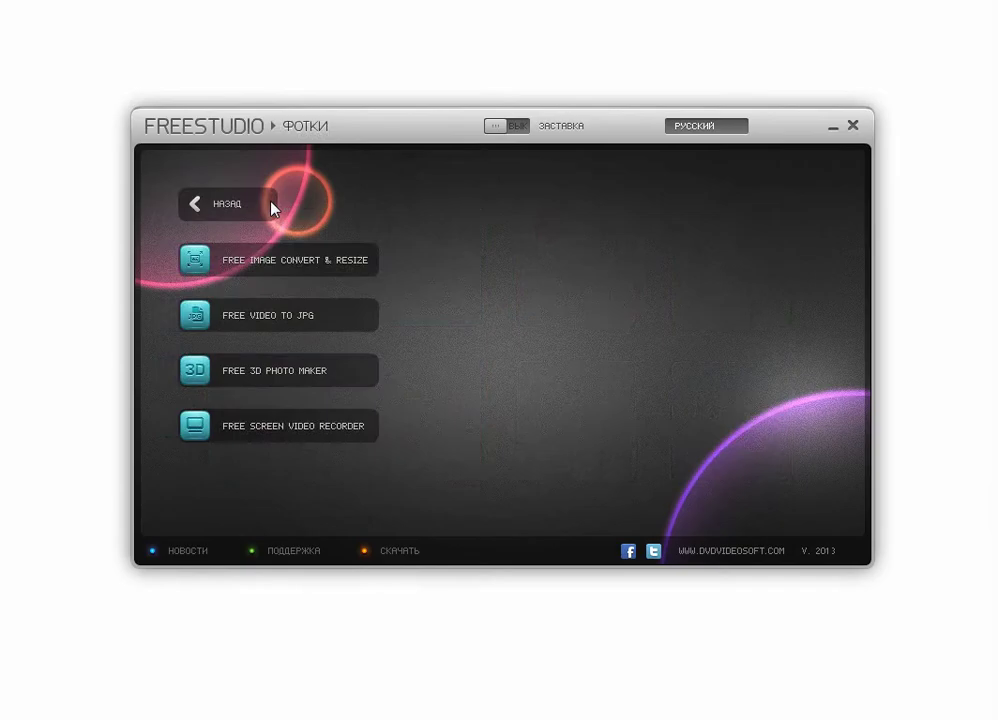
# Open Free Audio Dub from the MP3 and audio category with "Beef and beer, drum and bass - Do you have a dream_.mp3" as source
pyautogui.click(274, 206)
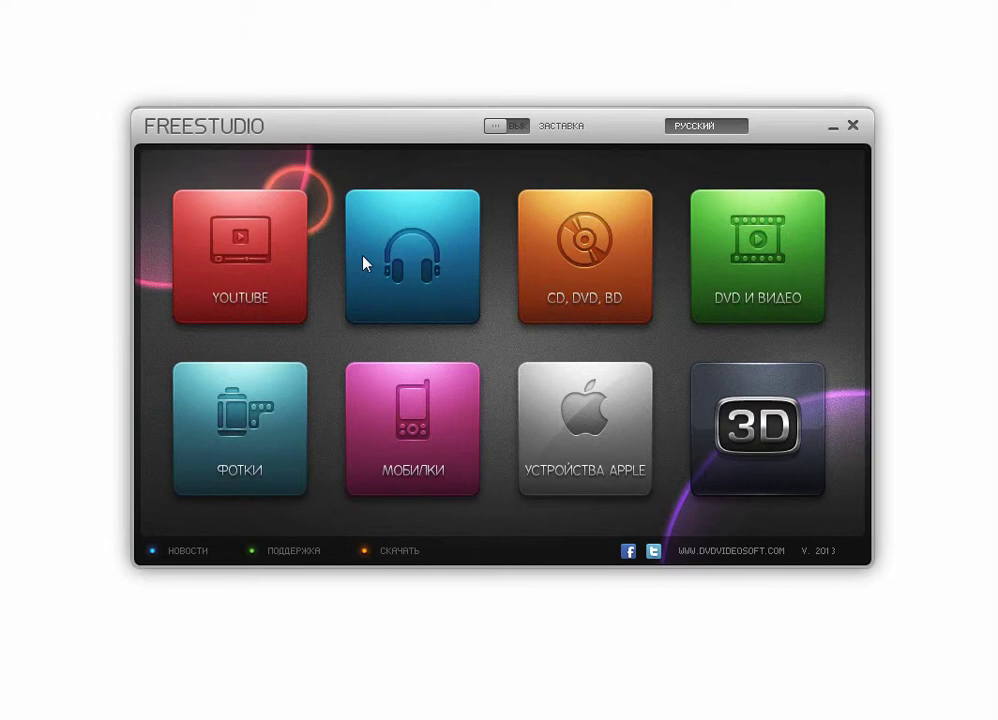
pyautogui.click(364, 263)
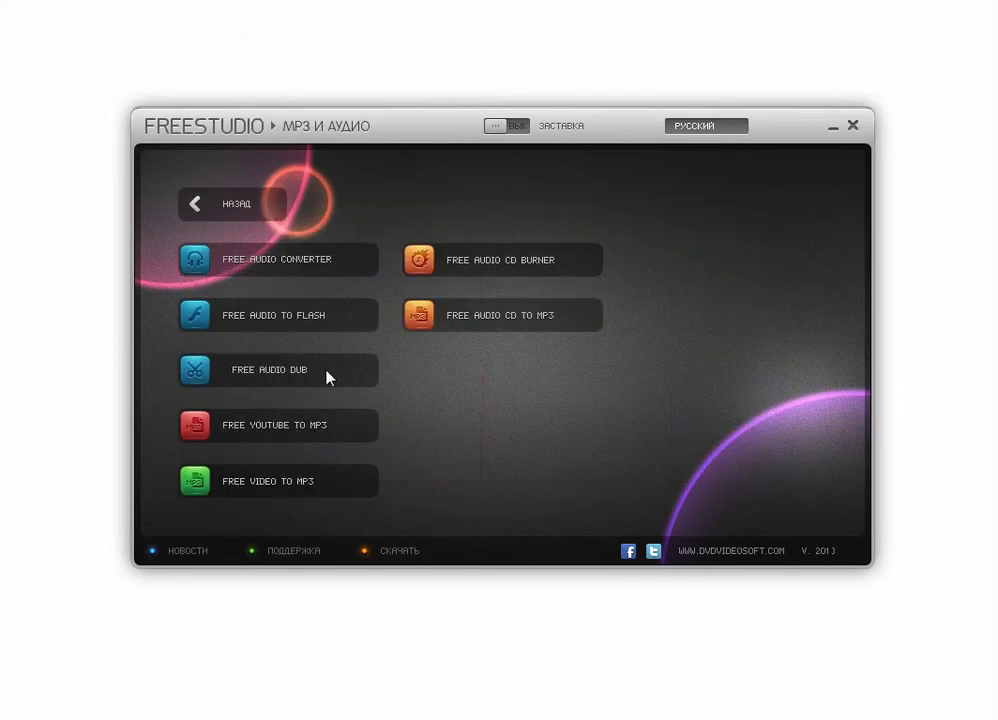
pyautogui.click(350, 376)
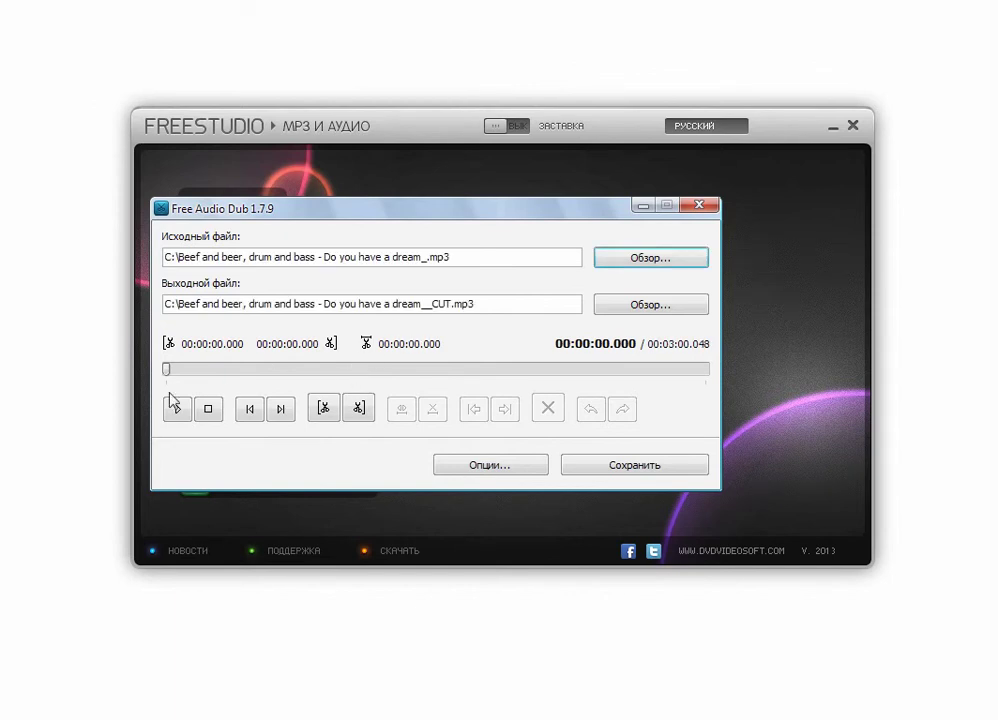
# Mark a selection in the audio track from 00:00:09.000 to 00:01:40.000
pyautogui.click(193, 369)
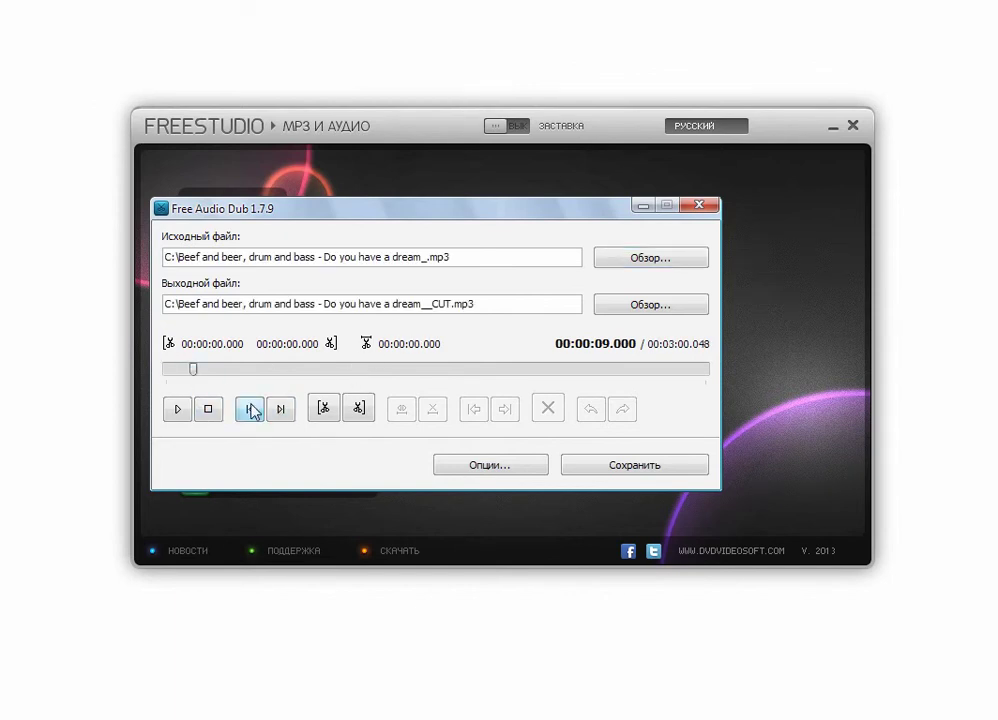
pyautogui.click(321, 410)
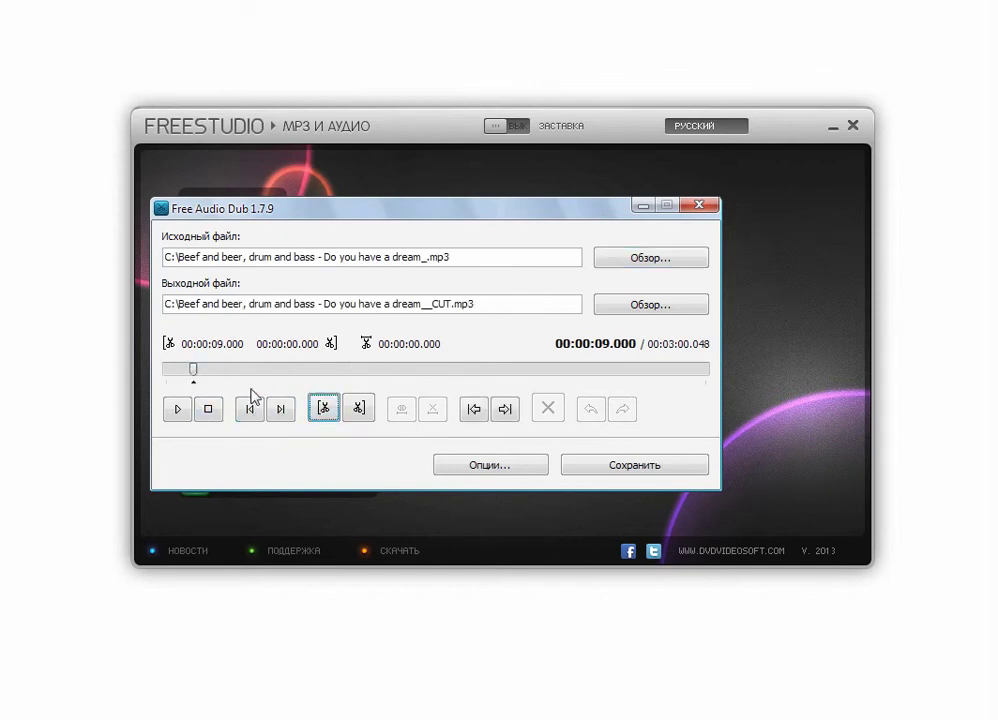
pyautogui.moveTo(193, 369); pyautogui.dragTo(468, 373)
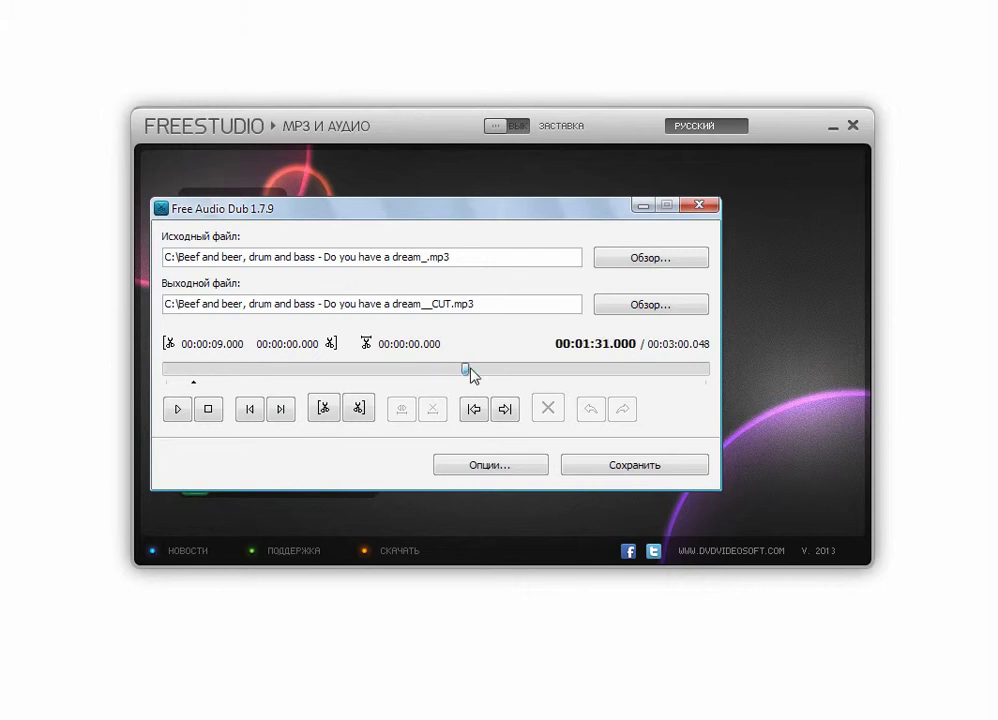
pyautogui.click(358, 408)
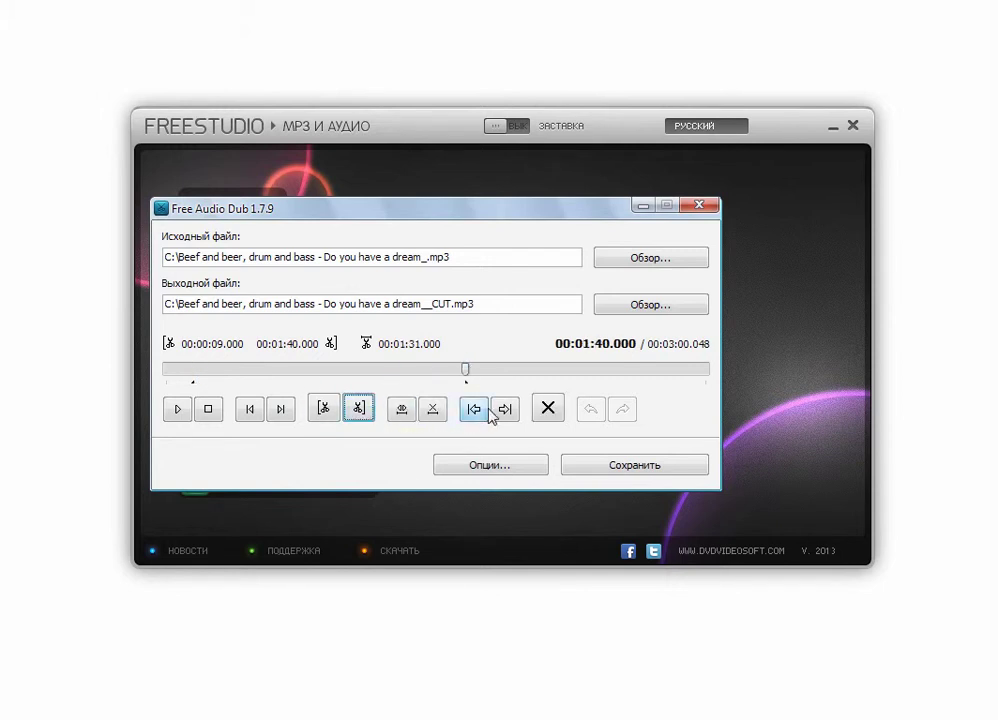
# Play the track past the selection's end and from its start, preview the marked selection, and close Free Audio Dub
pyautogui.click(180, 411)
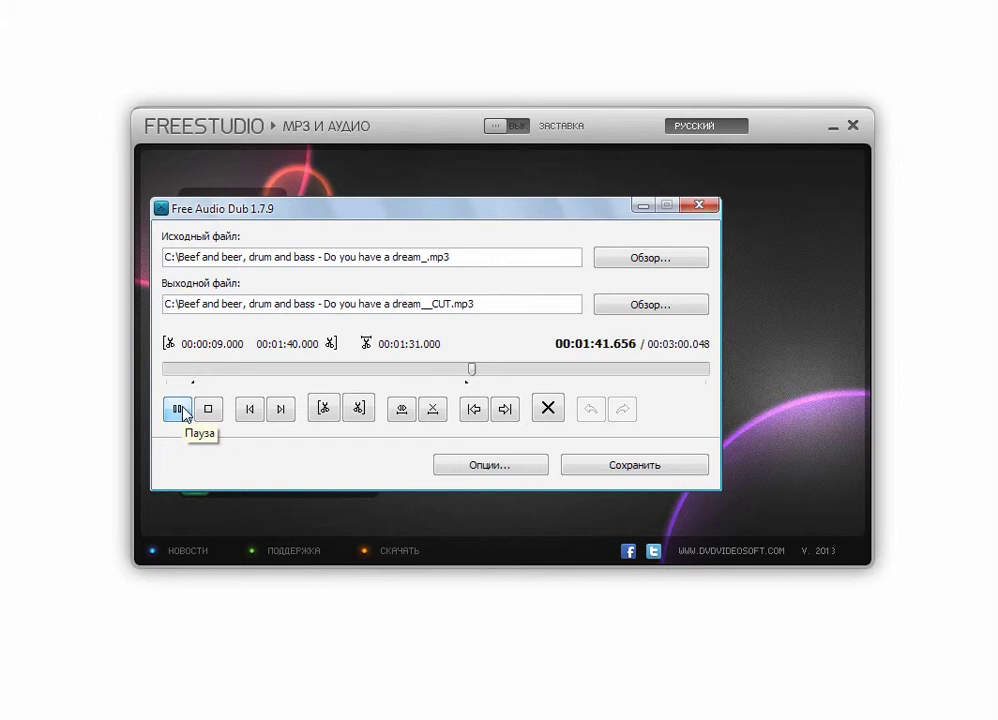
pyautogui.click(185, 412)
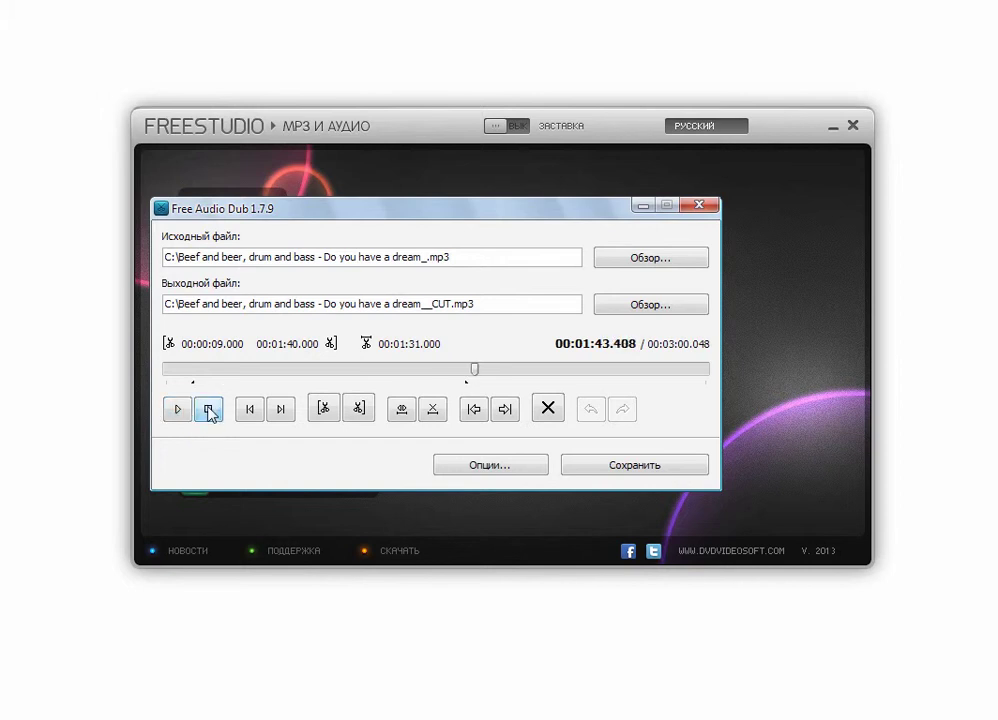
pyautogui.moveTo(478, 376); pyautogui.dragTo(196, 383)
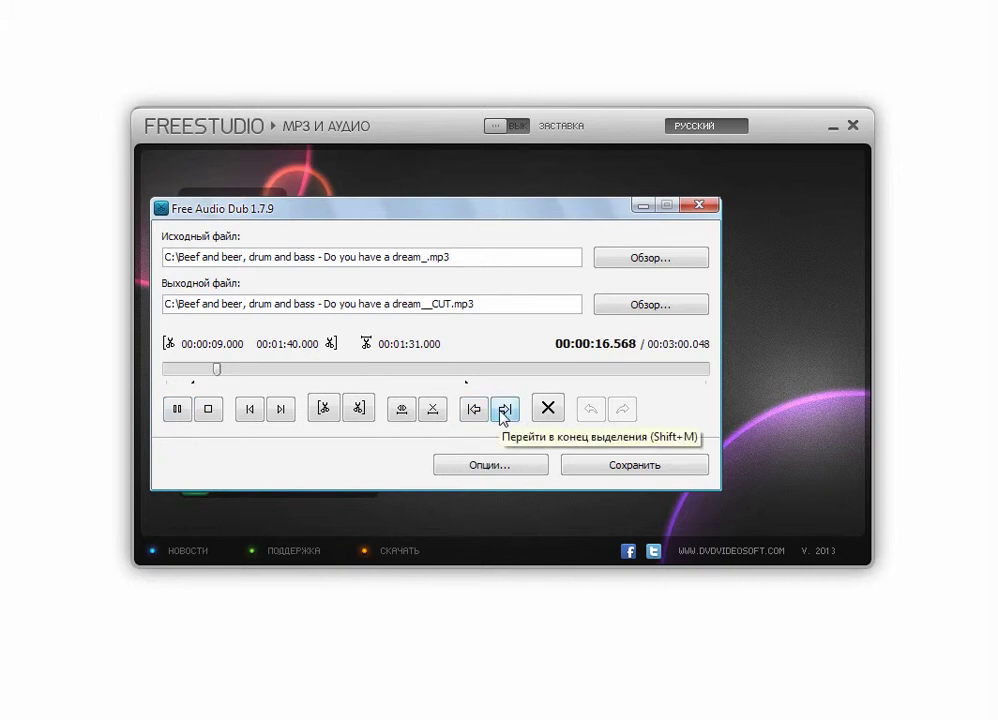
pyautogui.click(399, 414)
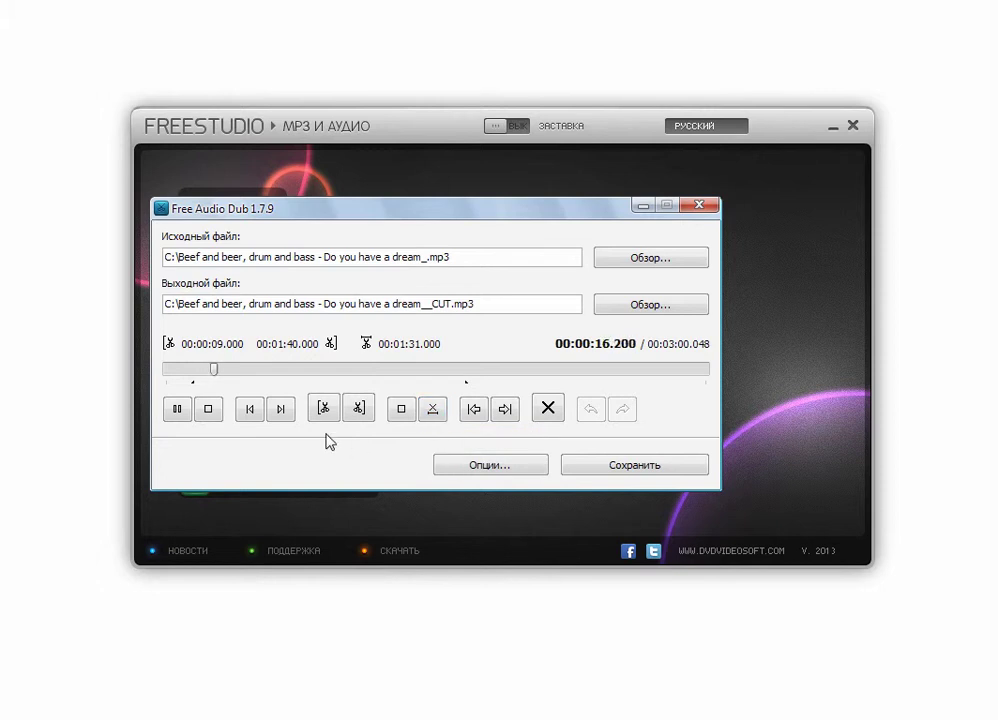
pyautogui.hotkey('alt', 'F4')
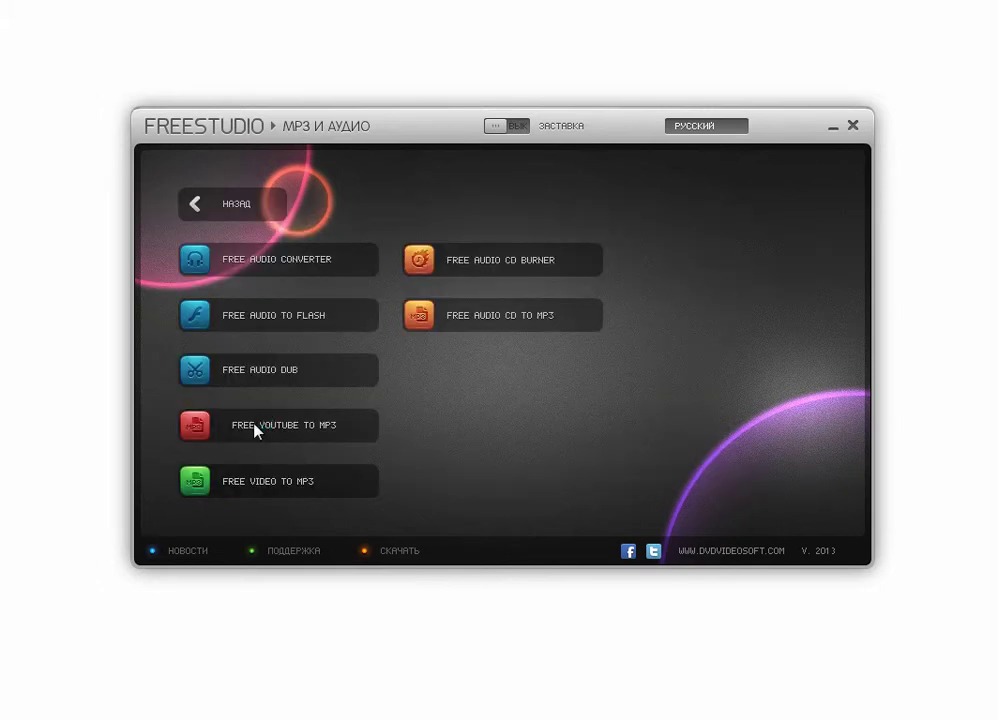
# Open Free YouTube to MP3 and review the source quality choices for "Тотал Фенобарбитал - День Мед Работника"
pyautogui.click(256, 428)
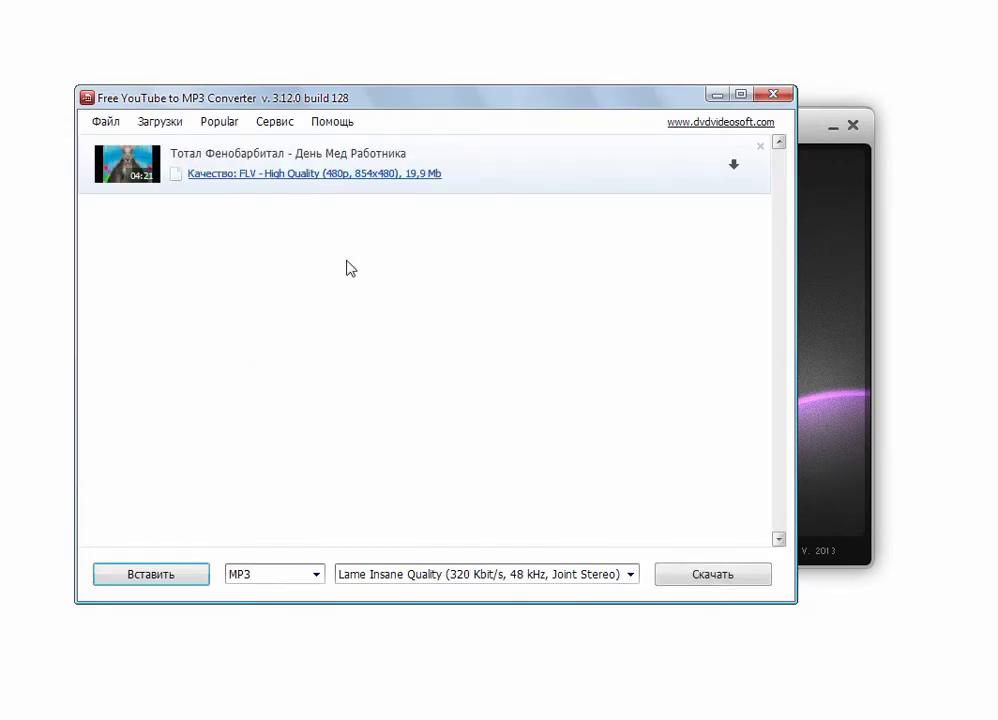
pyautogui.click(309, 175)
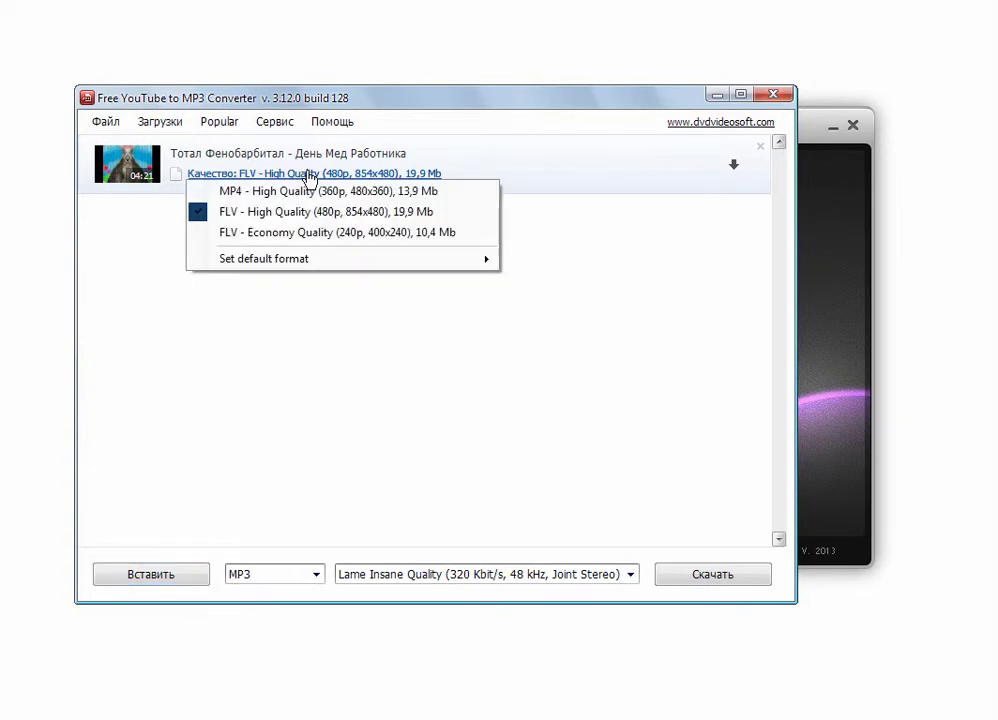
pyautogui.moveTo(350, 256)
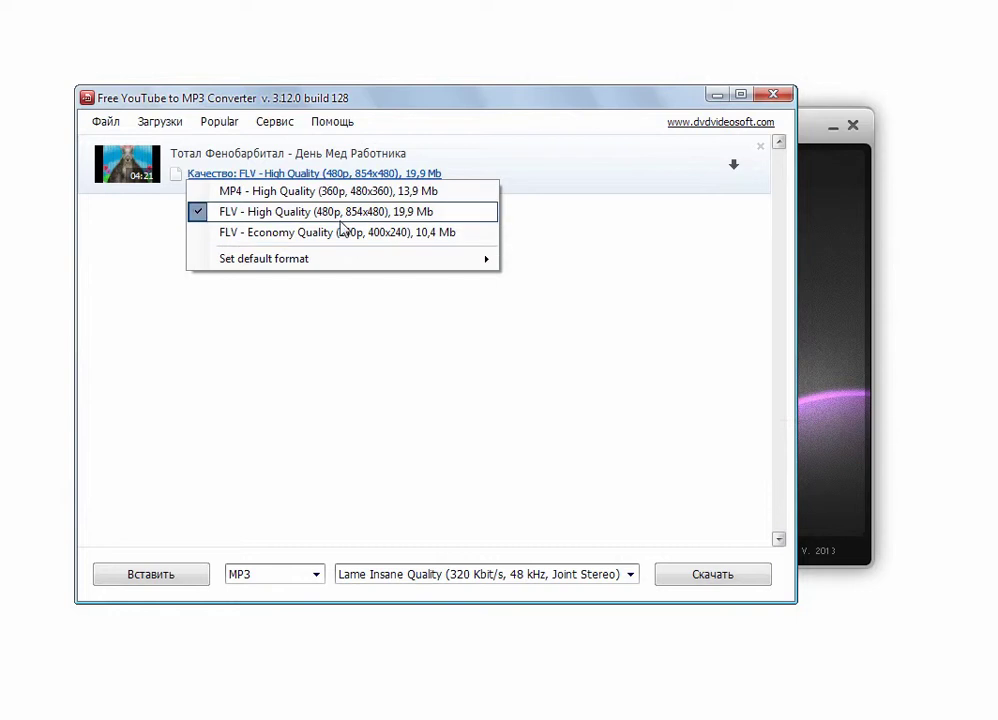
pyautogui.click(140, 234)
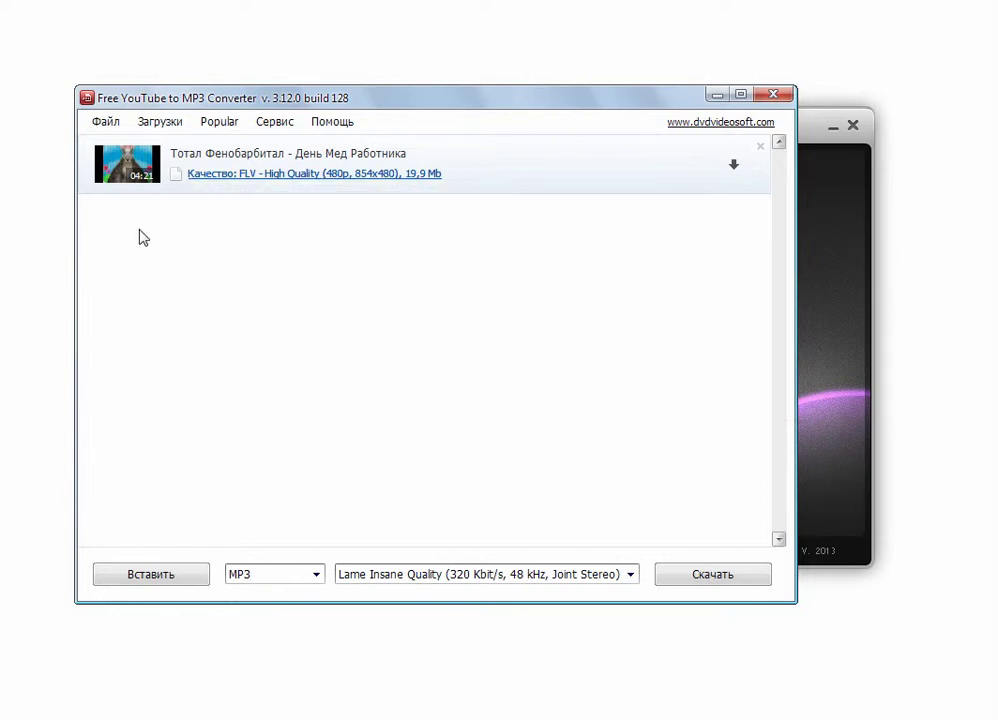
# Download the listed video as MP3 using the Lame Insane Quality preset (320 Kbit/s, 48 kHz, Joint Stereo)
pyautogui.click(450, 580)
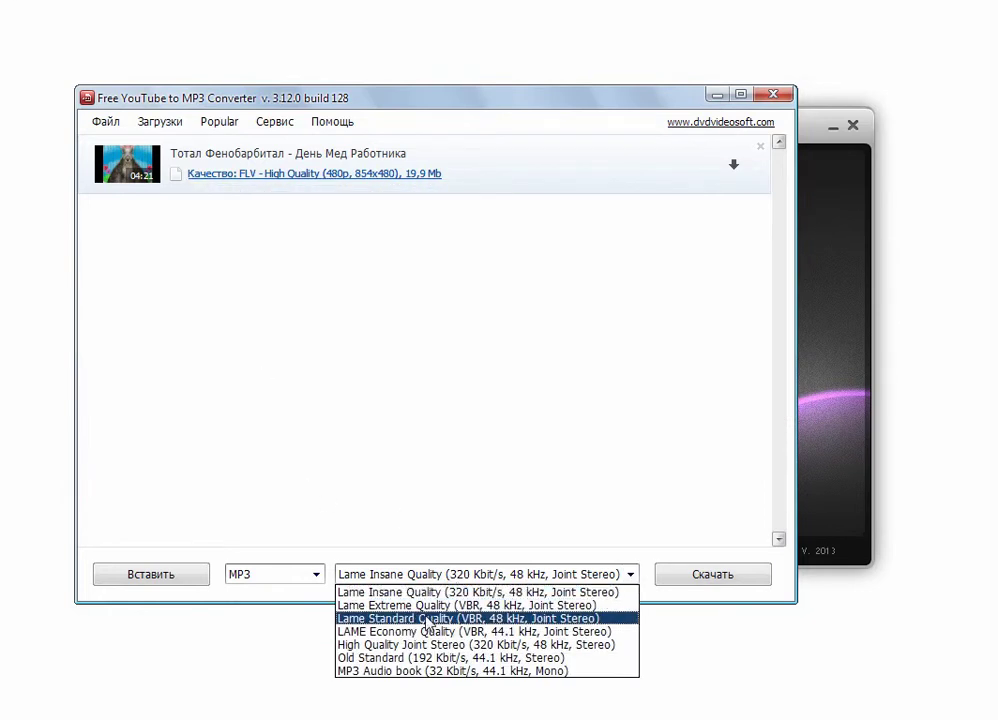
pyautogui.click(416, 594)
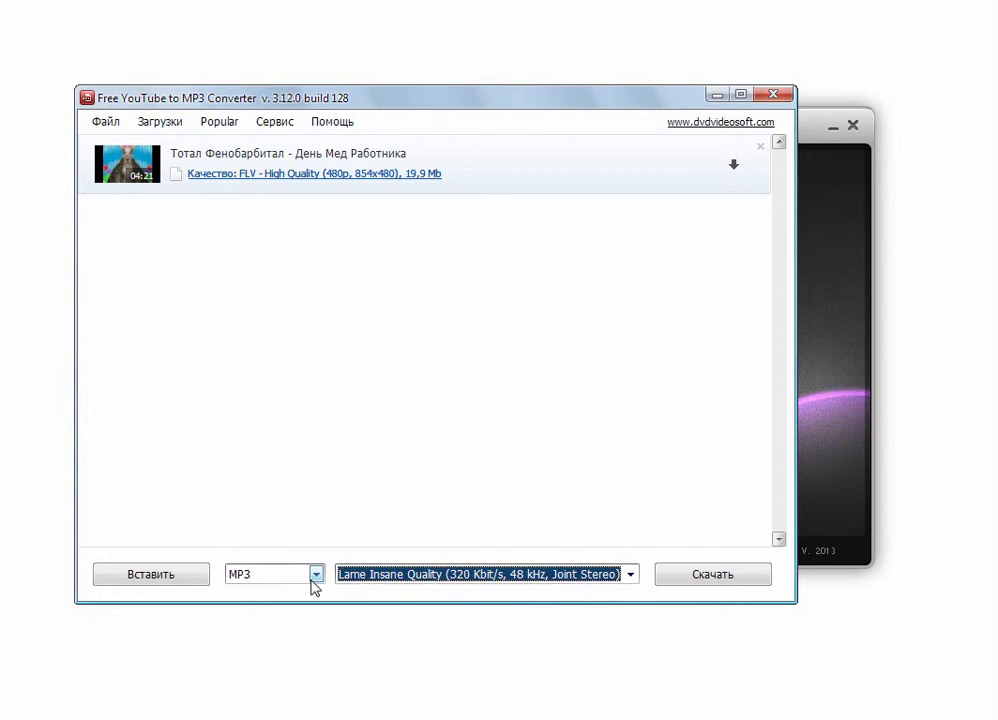
pyautogui.click(316, 574)
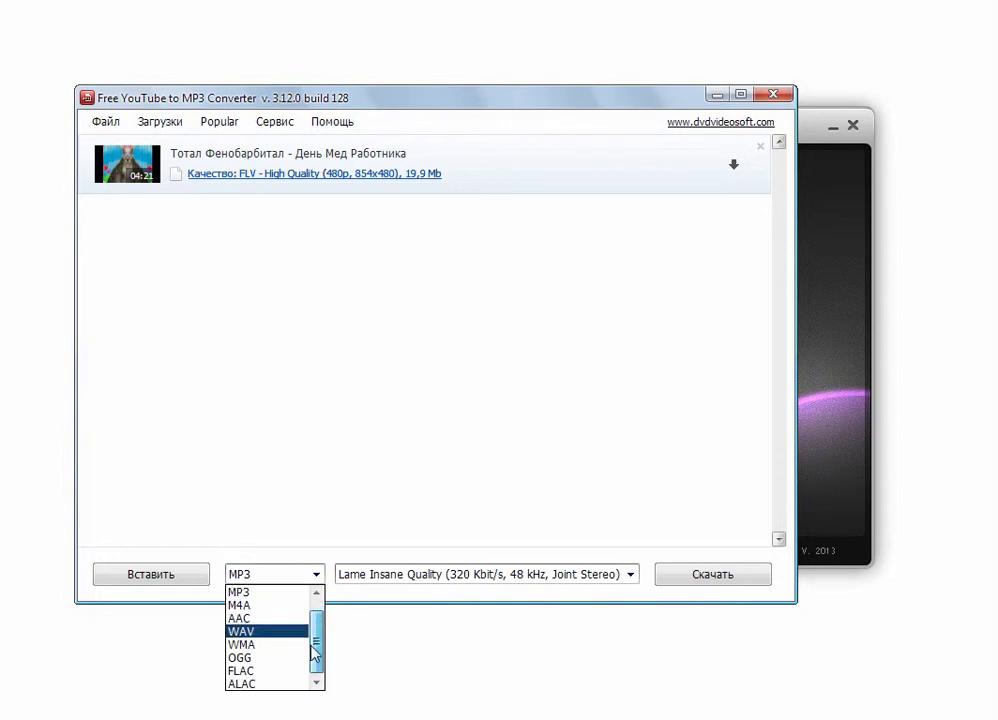
pyautogui.click(319, 526)
pyautogui.press('Return')
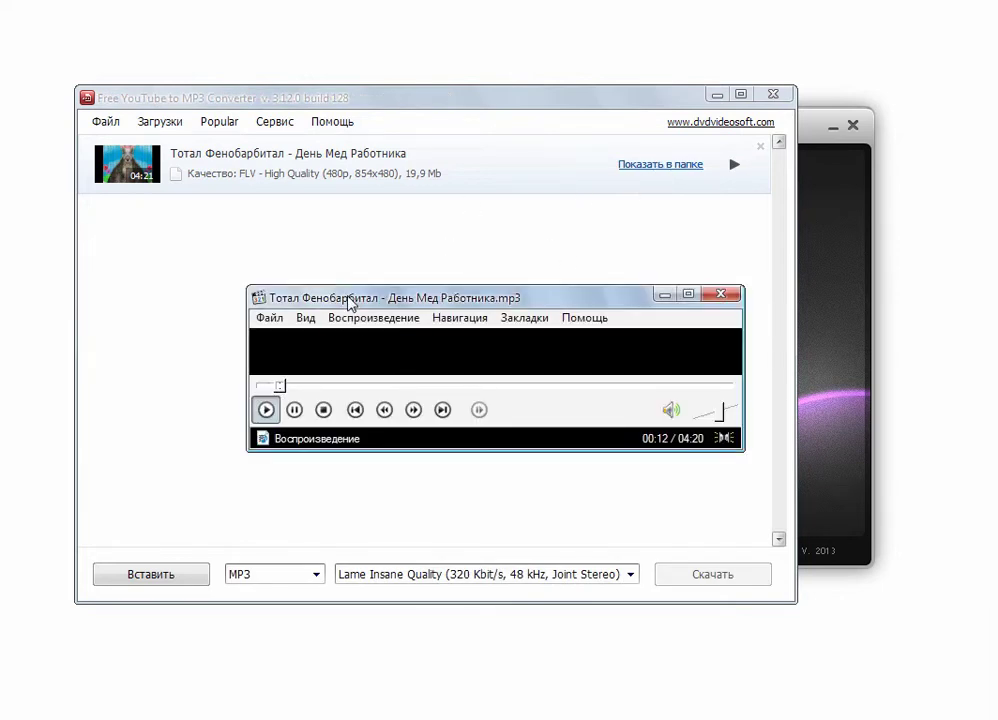
# Listen to the downloaded MP3 at several points by skipping forward through the playback
pyautogui.click(352, 390)
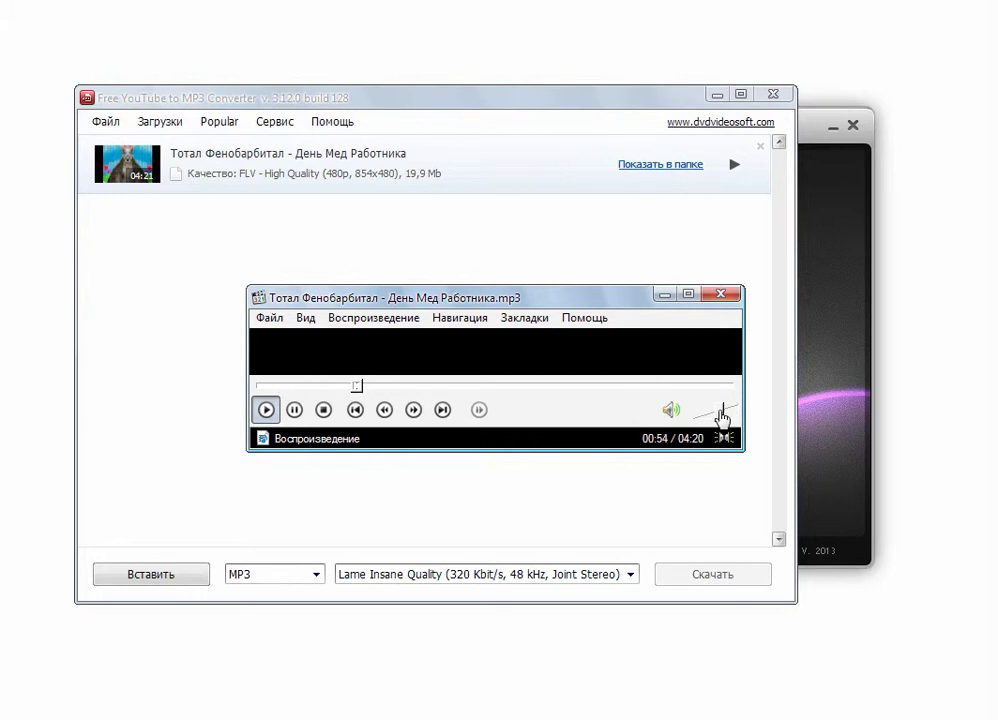
pyautogui.click(443, 390)
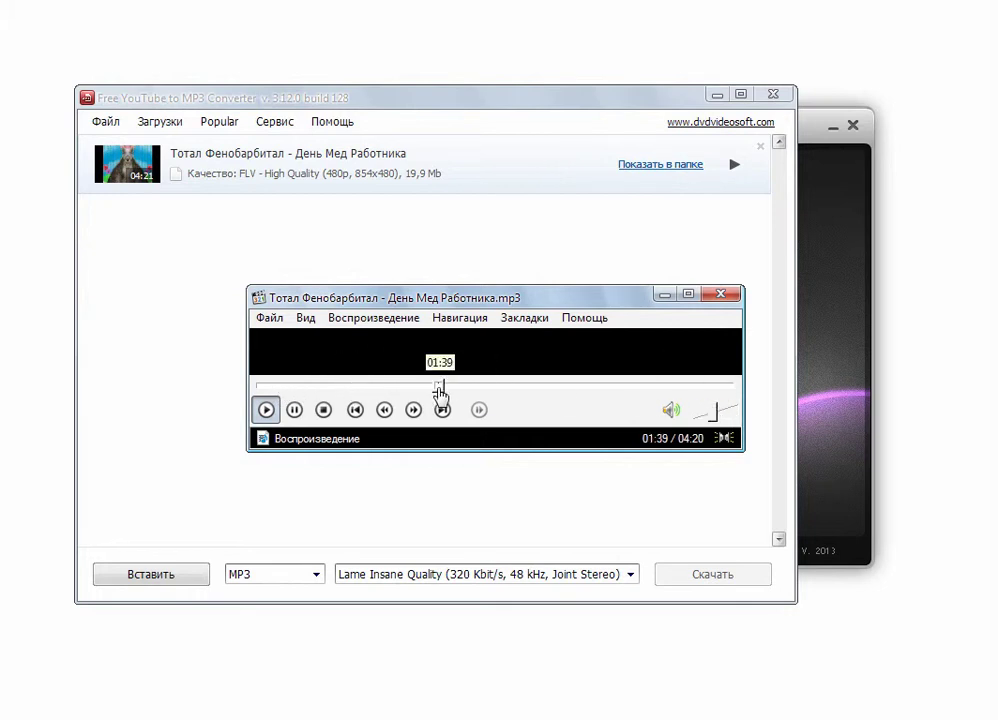
pyautogui.click(540, 390)
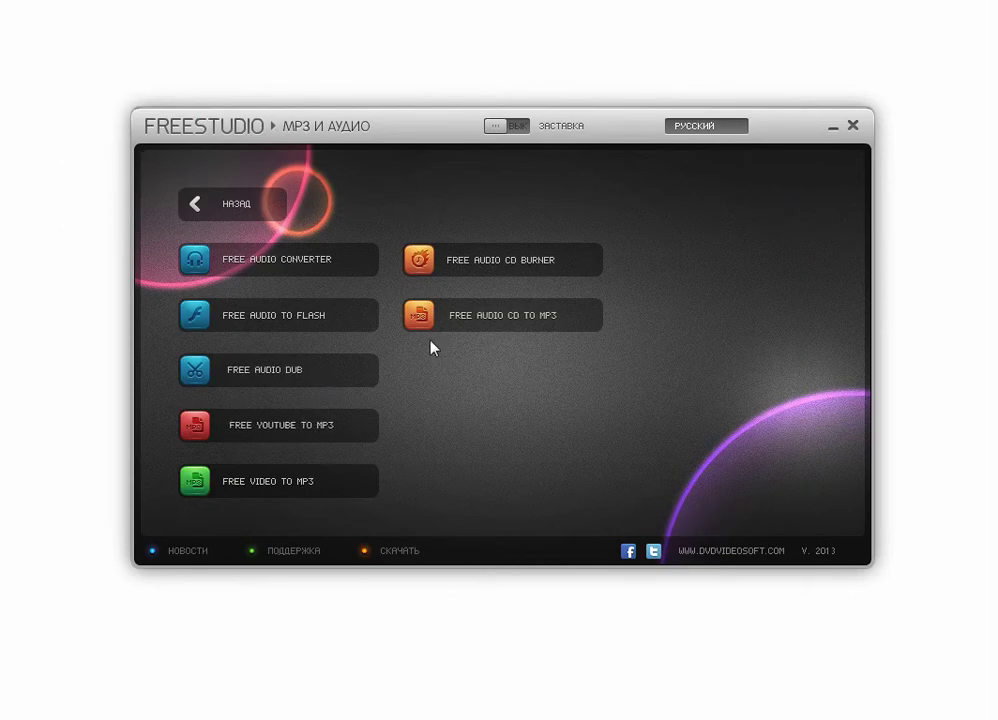
# Open Free Audio CD Burner from the MP3 and audio category and bring up its burning options
pyautogui.click(509, 264)
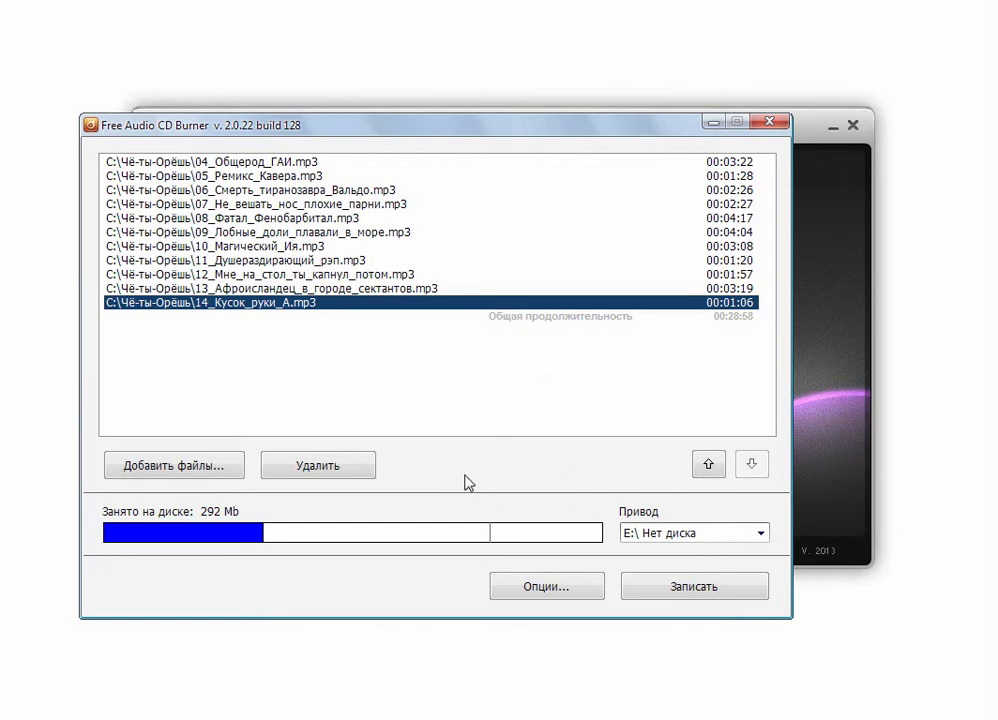
pyautogui.click(523, 577)
pyautogui.click(528, 350)
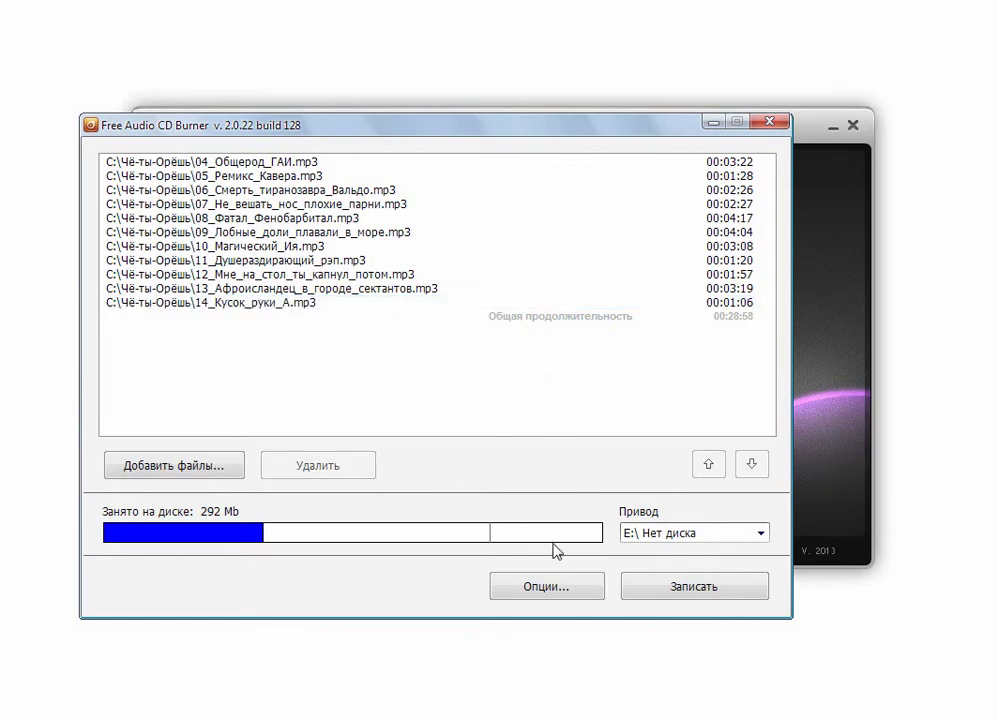
pyautogui.click(550, 592)
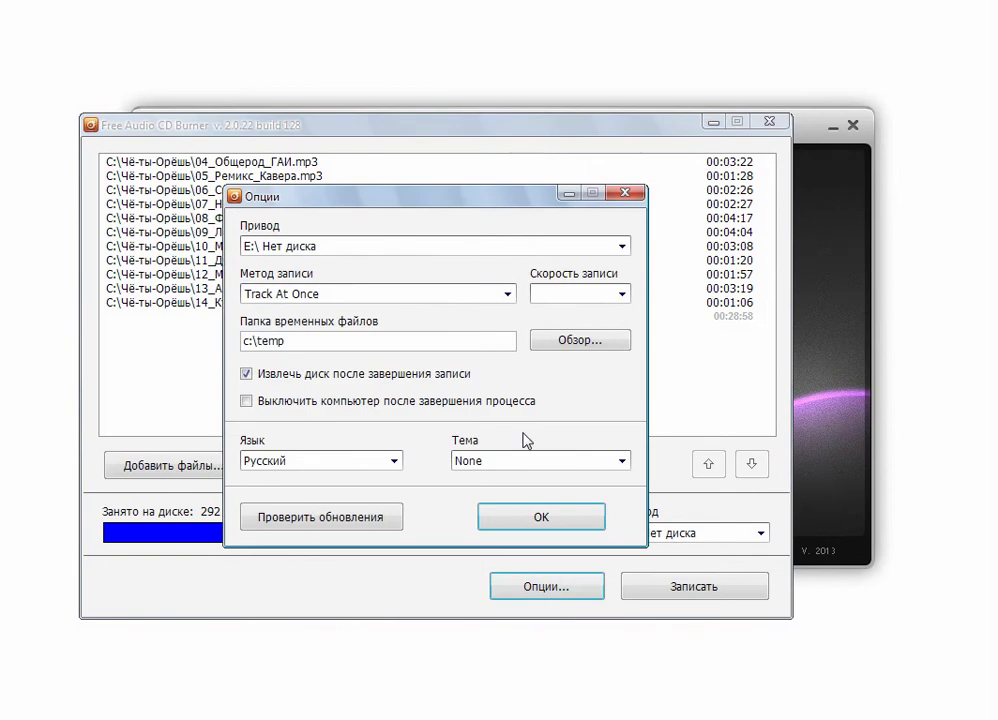
# Set the CD recording method to Disc At Once and check the theme and recording speed choices
pyautogui.click(506, 464)
pyautogui.click(504, 466)
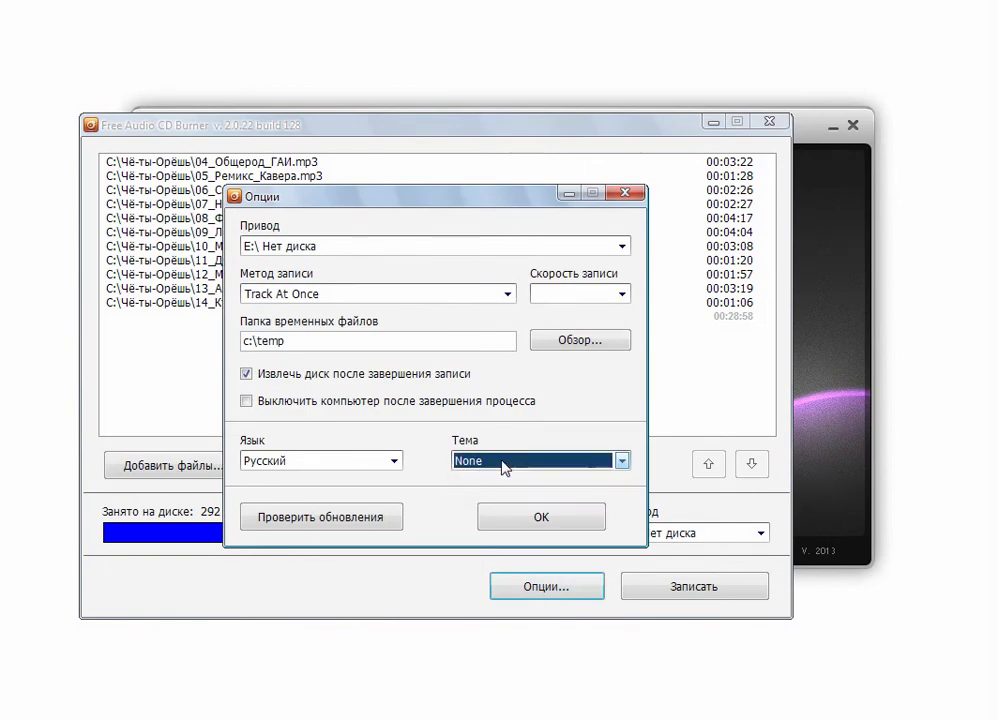
pyautogui.click(622, 293)
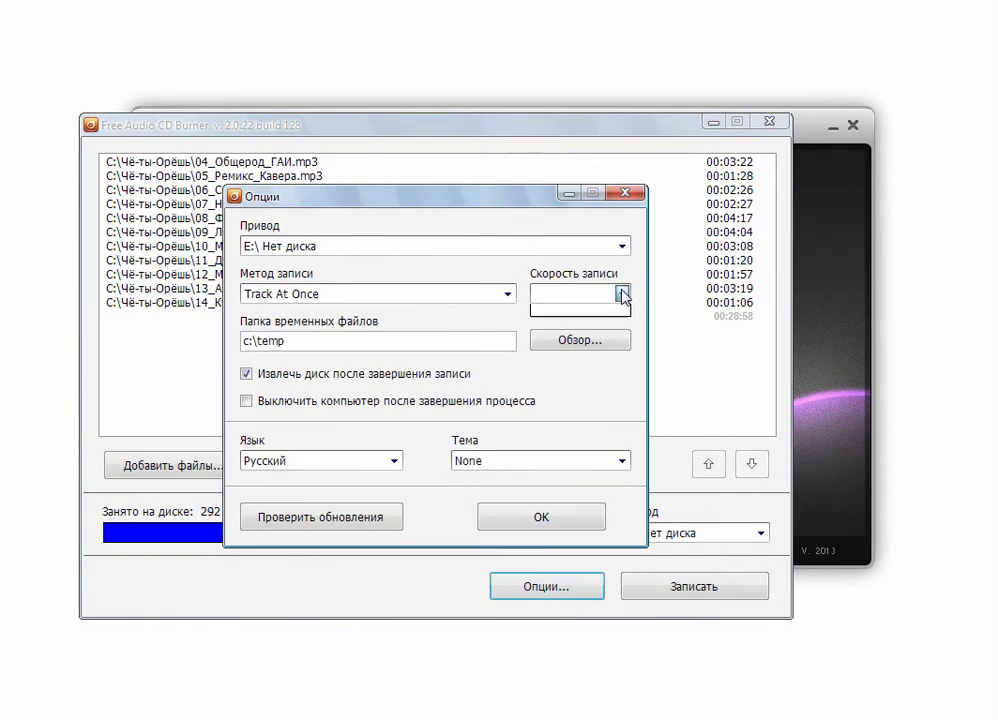
pyautogui.click(622, 293)
pyautogui.click(509, 295)
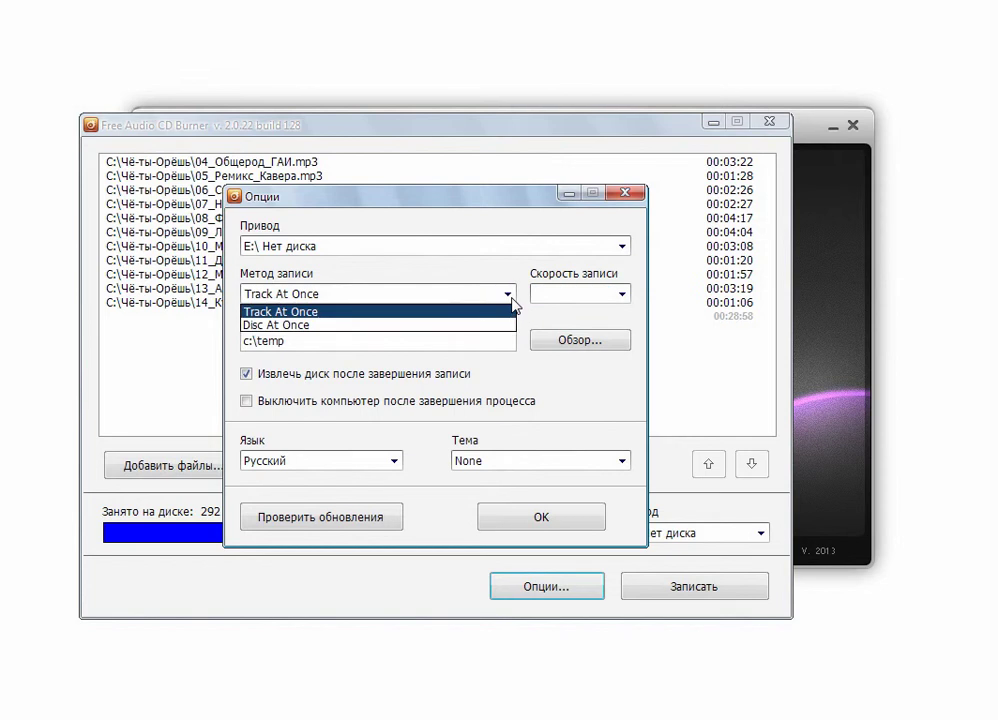
pyautogui.click(502, 325)
pyautogui.click(587, 297)
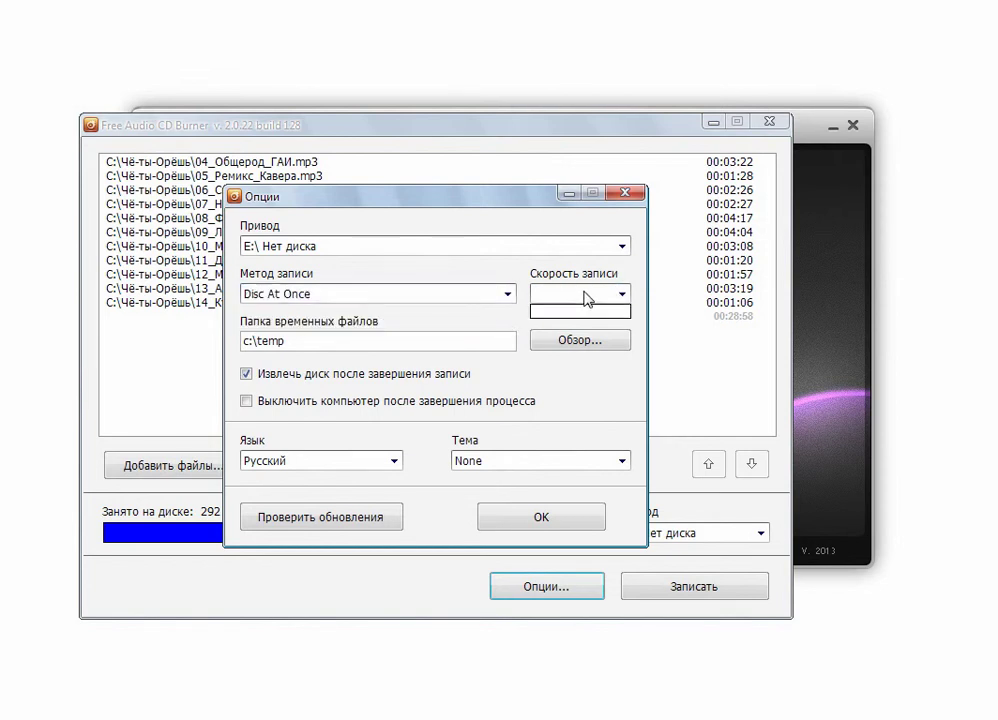
pyautogui.click(587, 297)
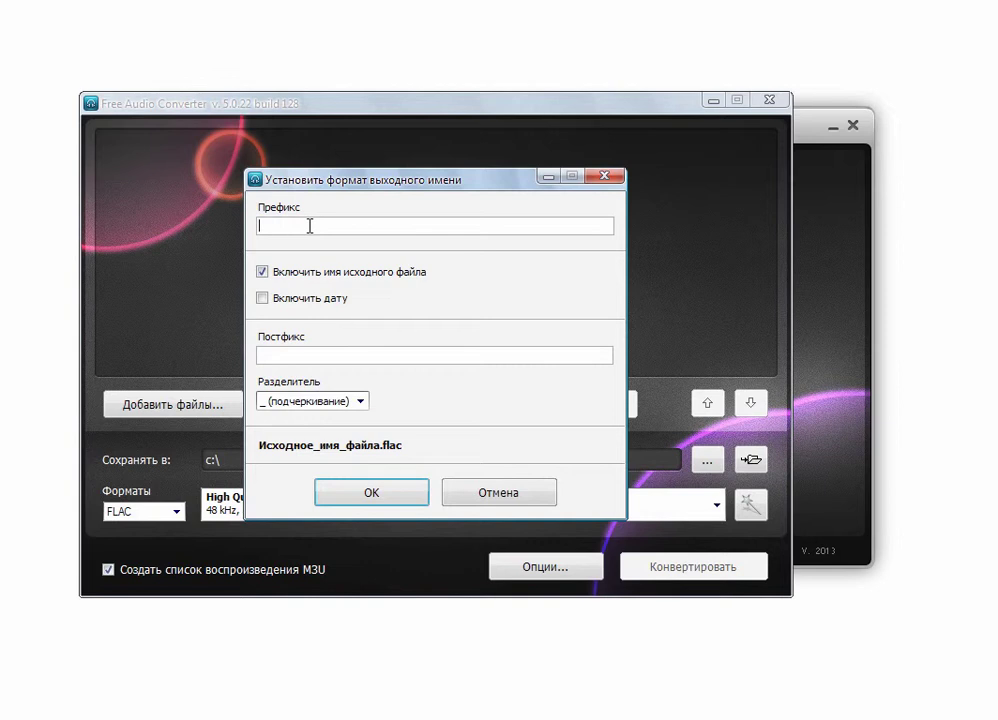
# Set the output name format to prefix new_ and postfix 2013, and try switching the date inclusion on and off
pyautogui.write('new_')
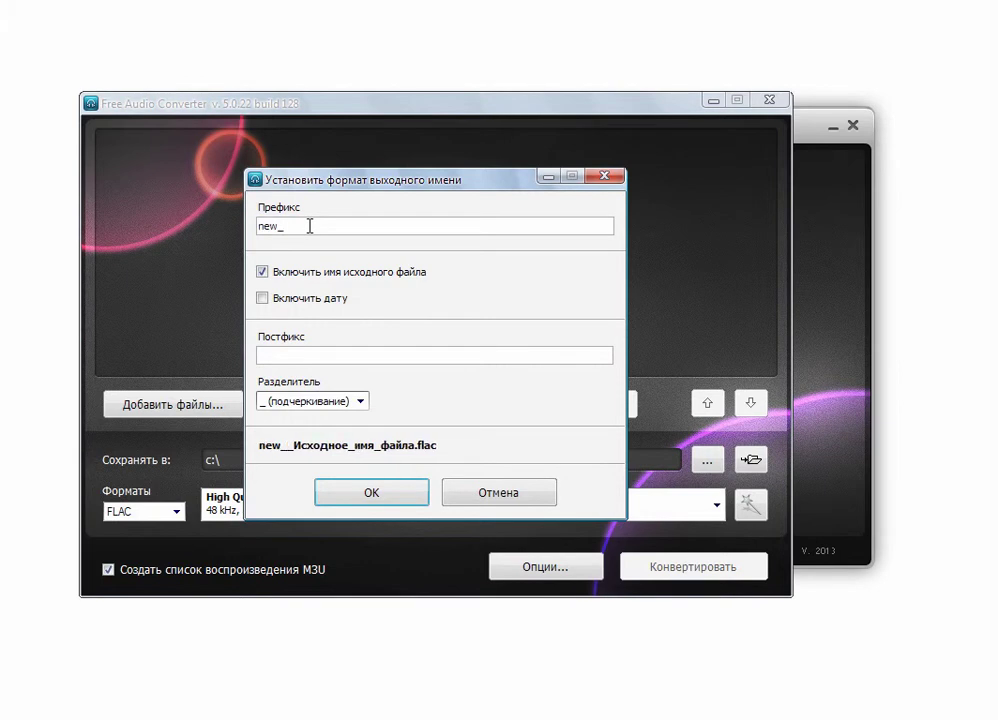
pyautogui.click(274, 353)
pyautogui.write('2013')
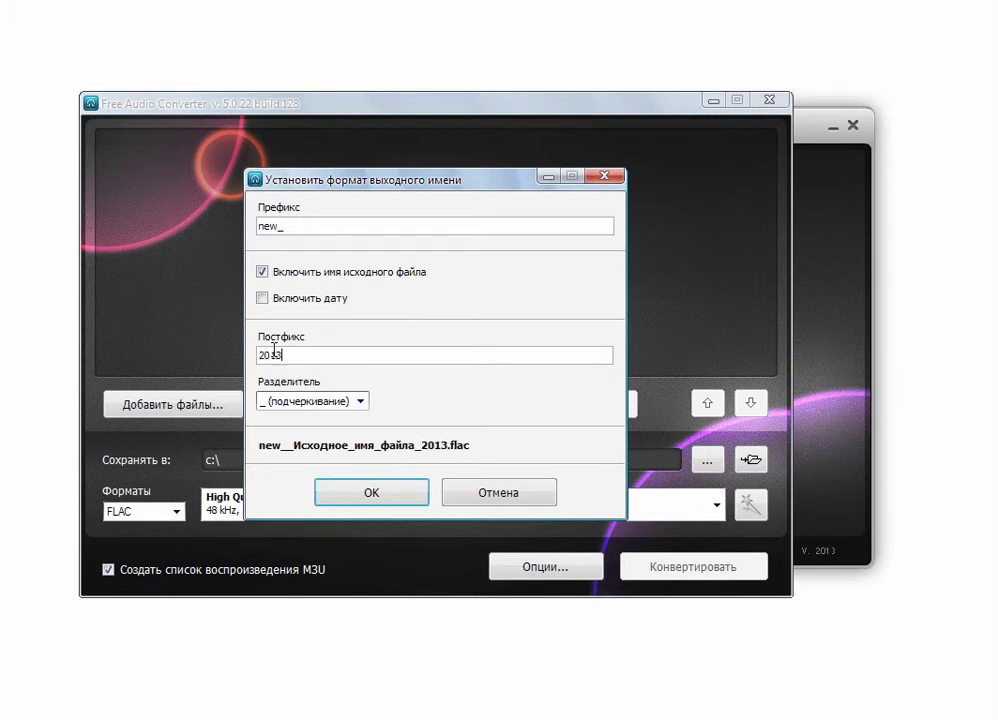
pyautogui.click(284, 306)
pyautogui.click(284, 306)
pyautogui.click(284, 306)
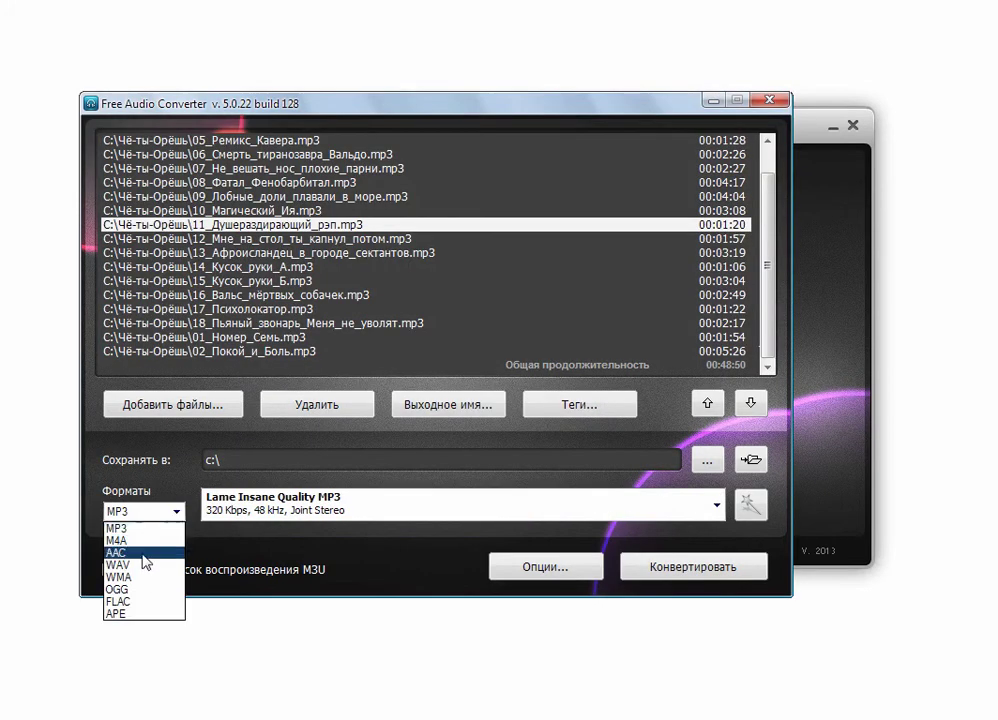
# Set the conversion output to FLAC with the High Quality FLAC preset (48 kHz, Stereo)
pyautogui.click(130, 602)
pyautogui.click(319, 495)
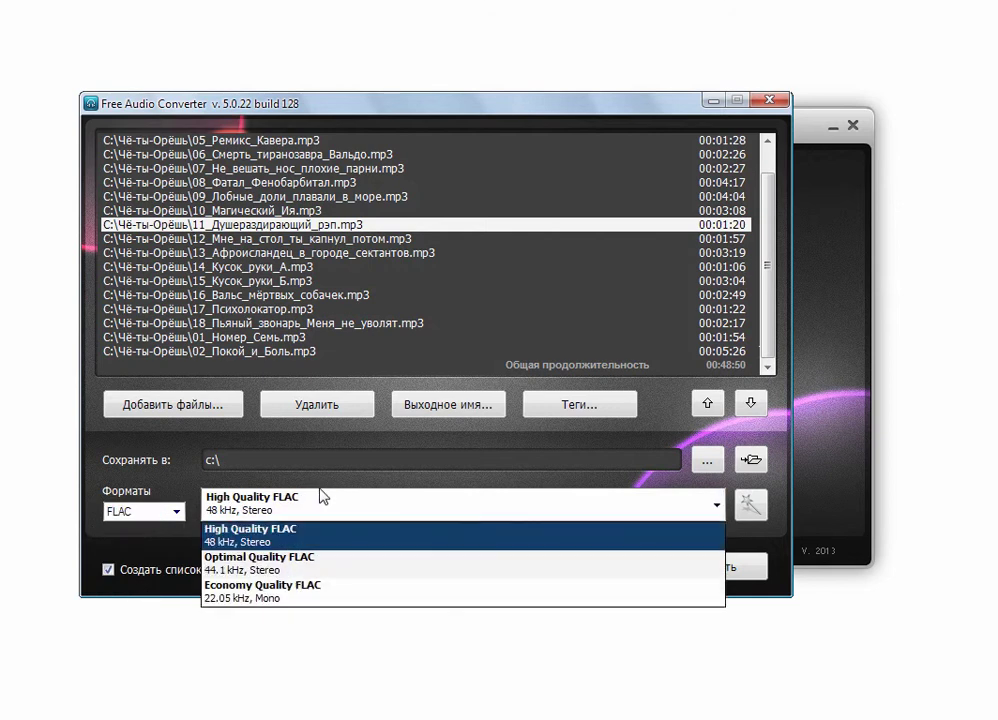
pyautogui.click(248, 518)
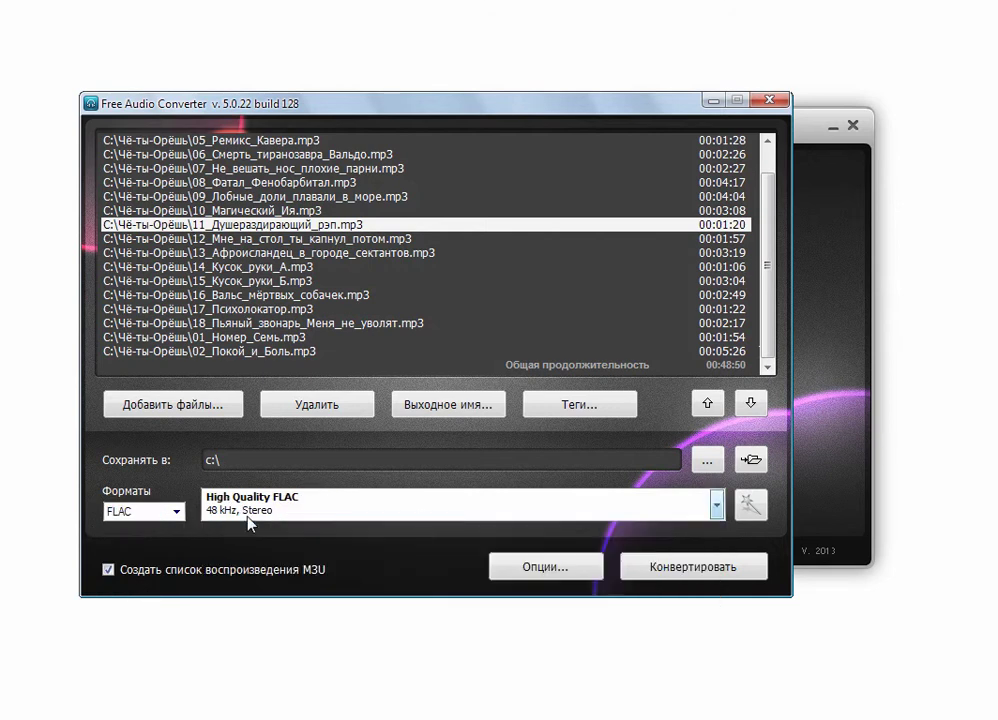
# Examine the High Quality AAC preset's settings in the preset editor and leave the editor without saving
pyautogui.click(749, 507)
pyautogui.click(468, 232)
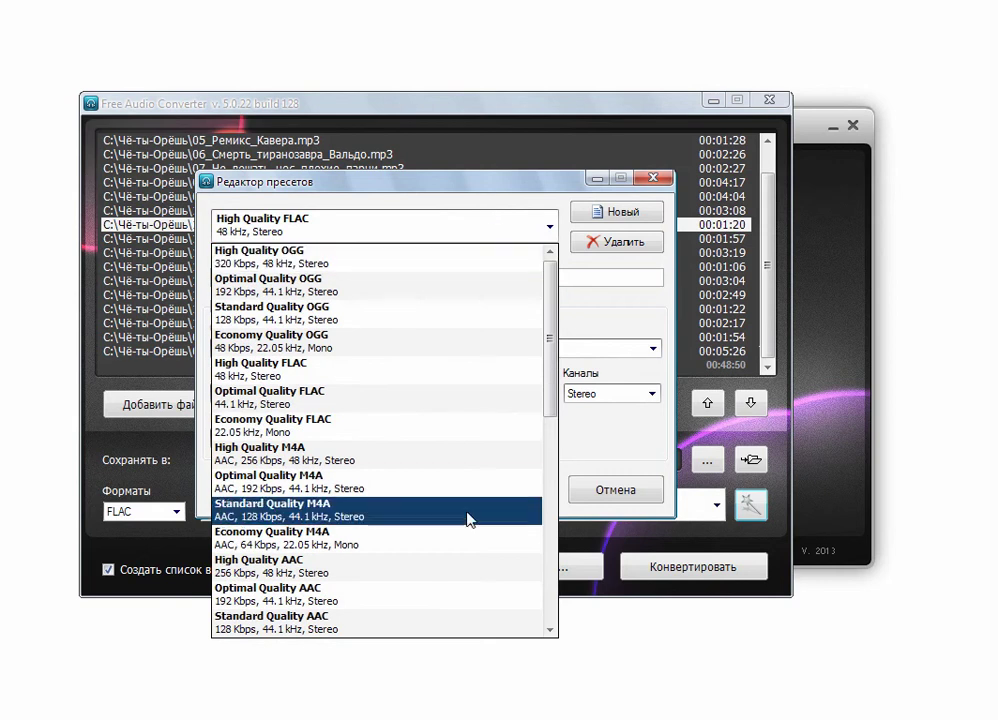
pyautogui.click(455, 565)
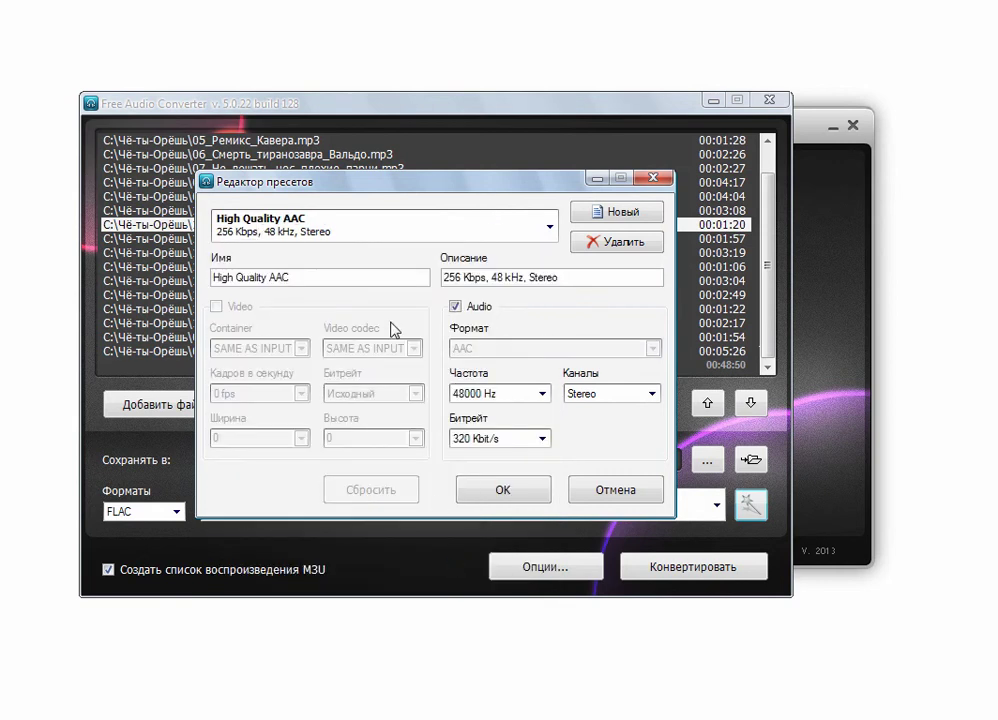
pyautogui.click(595, 494)
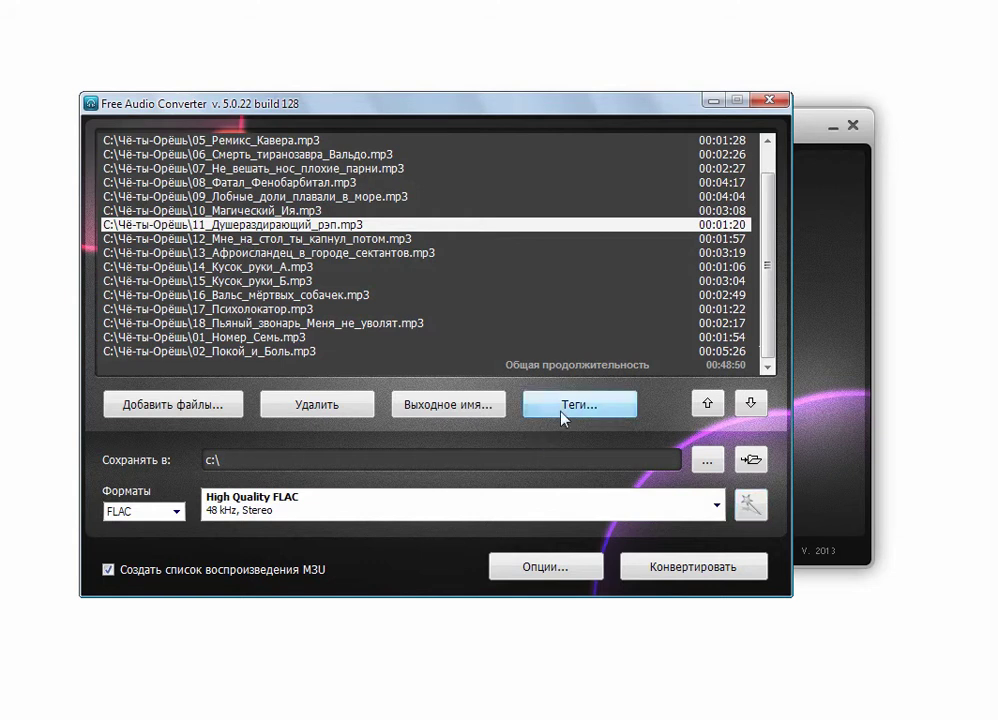
# Edit the tags of 11_Душераздирающий_рэп.mp3: clear the comment and load the album cover artwork from a file
pyautogui.click(564, 410)
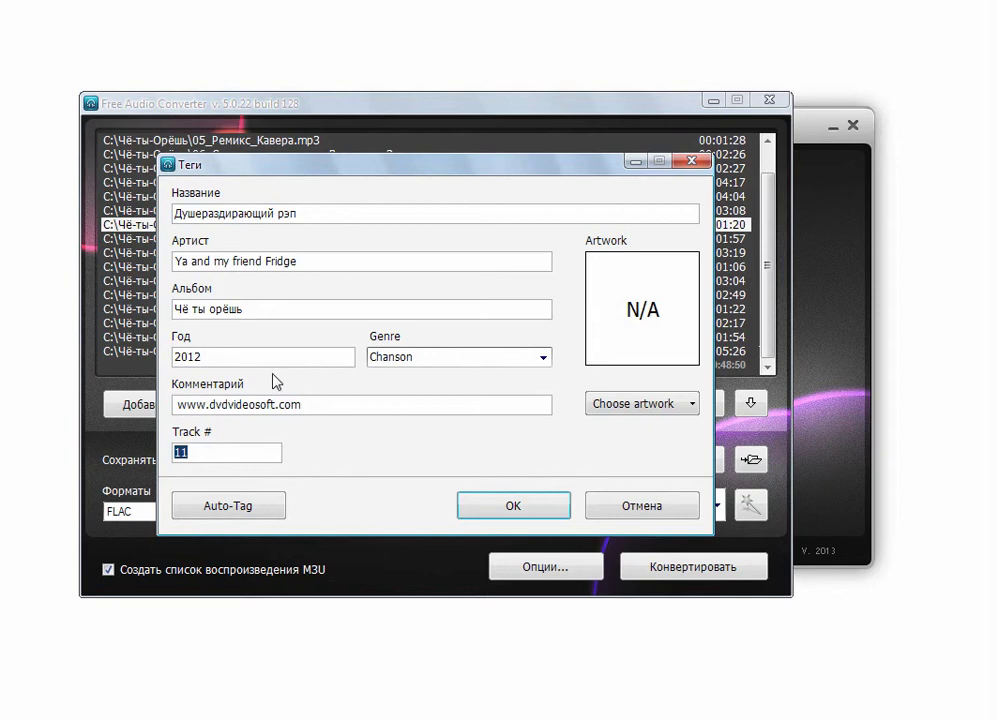
pyautogui.moveTo(303, 406); pyautogui.dragTo(180, 408)
pyautogui.press('BackSpace')
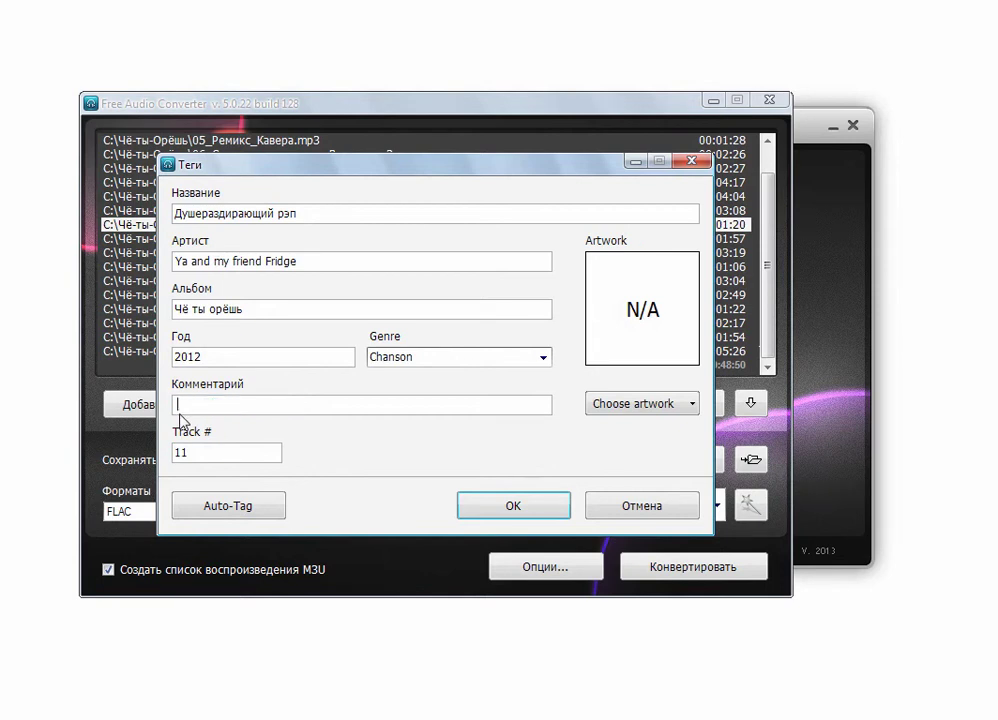
pyautogui.click(636, 404)
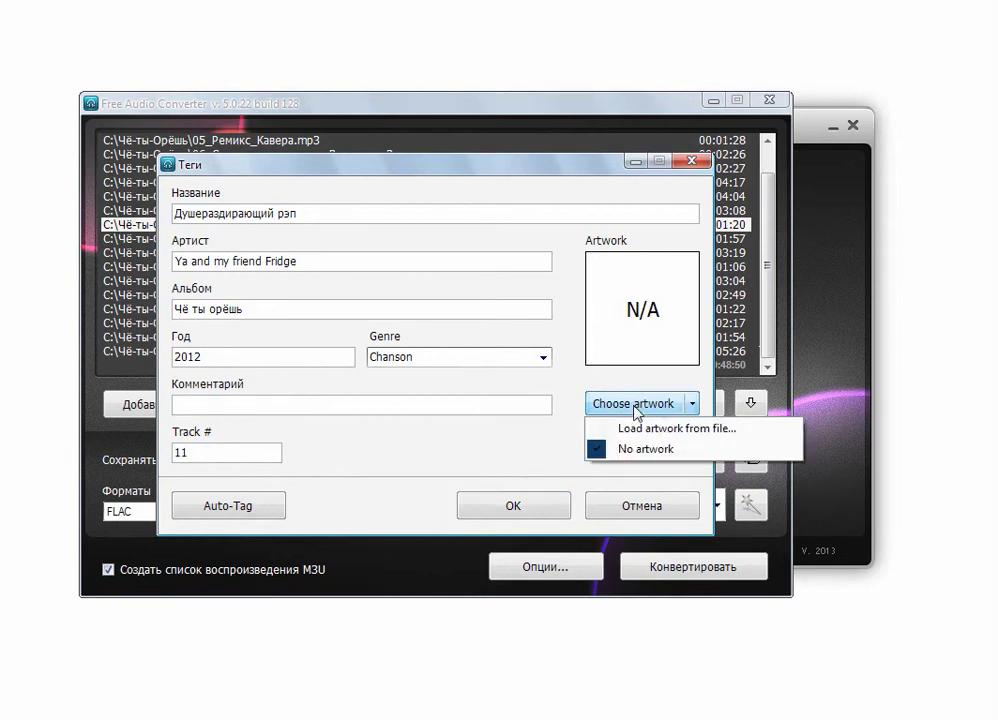
pyautogui.click(619, 431)
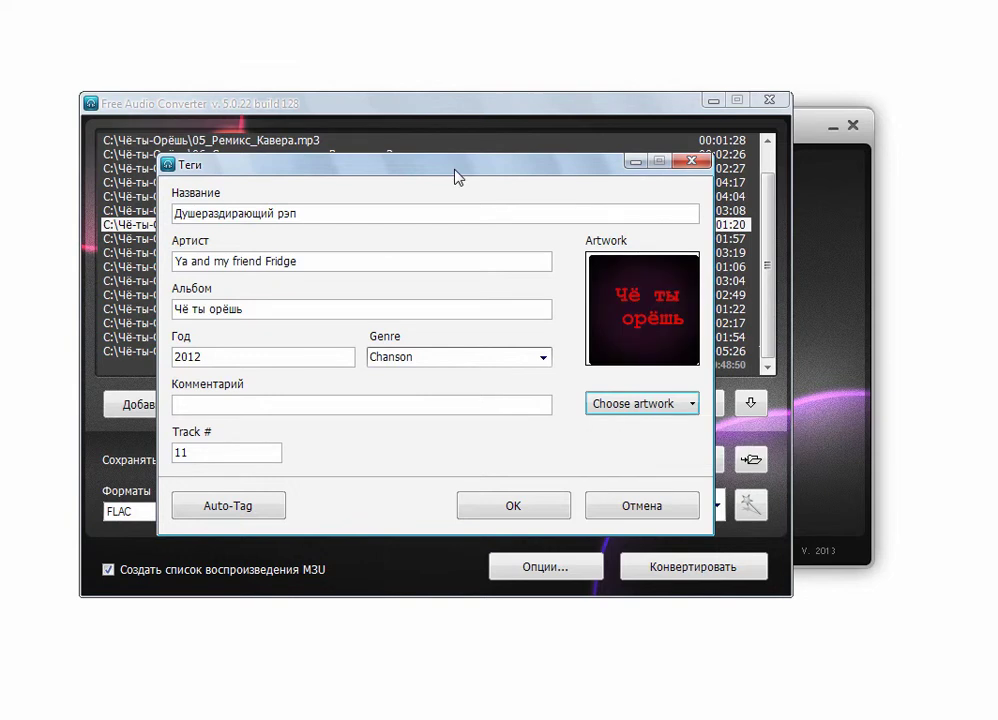
pyautogui.click(628, 404)
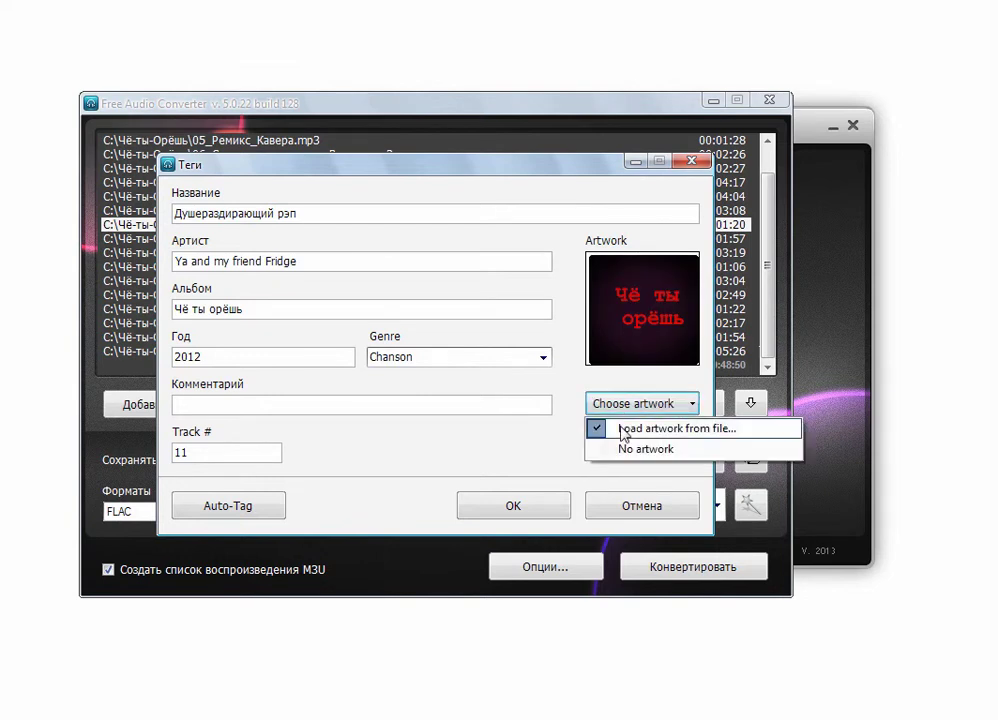
# Set the track's genre to Christian Gangsta Rap and accept the tag changes
pyautogui.click(535, 357)
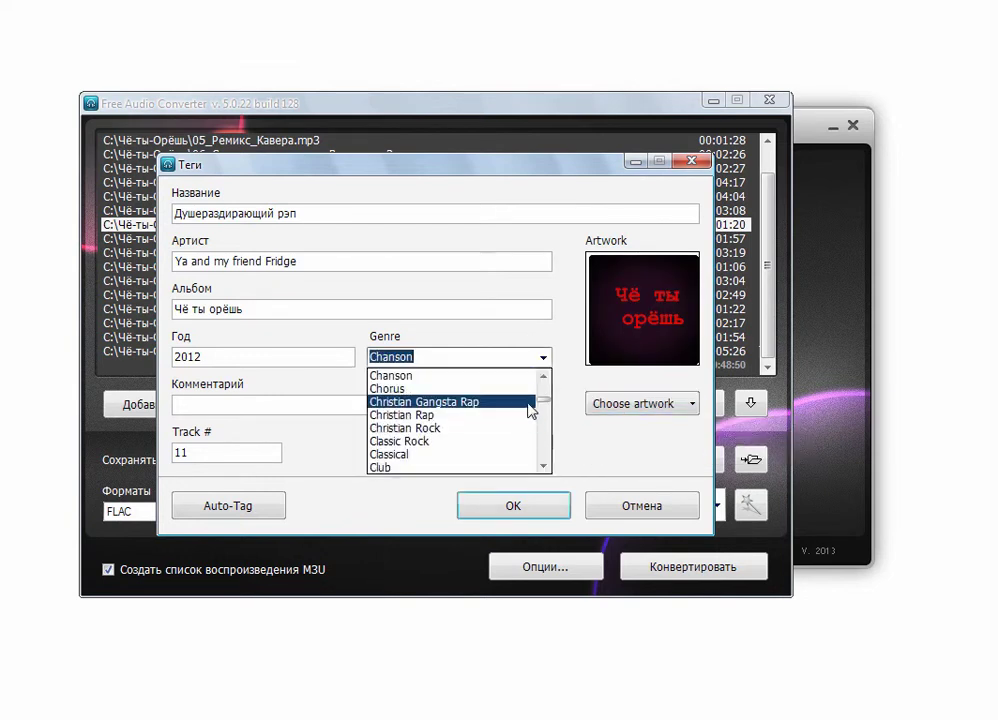
pyautogui.click(526, 401)
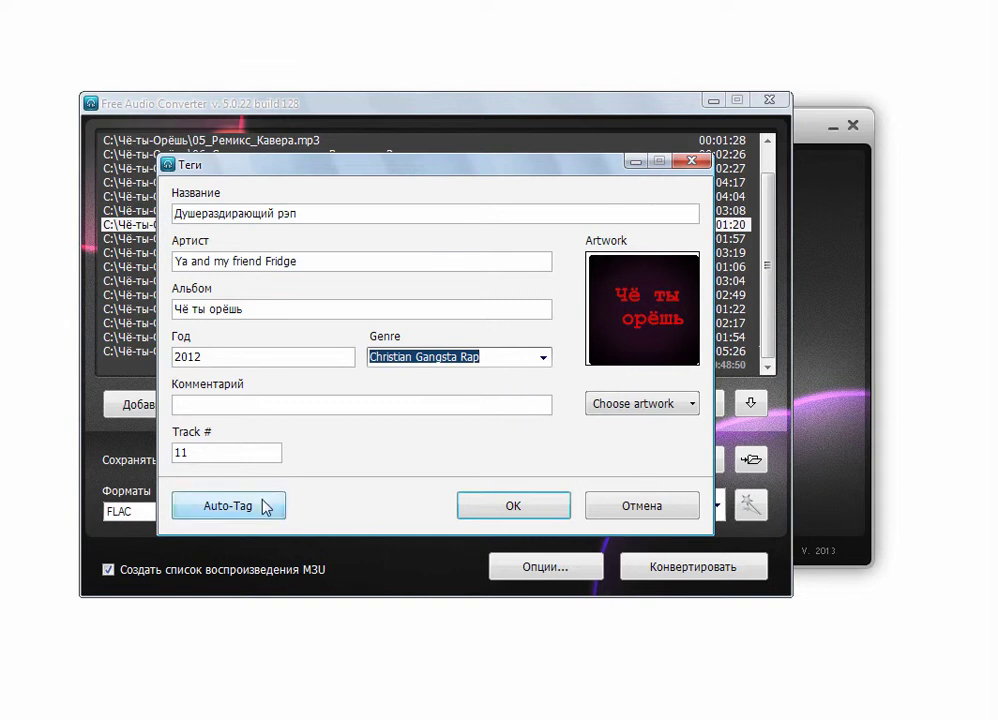
pyautogui.click(514, 507)
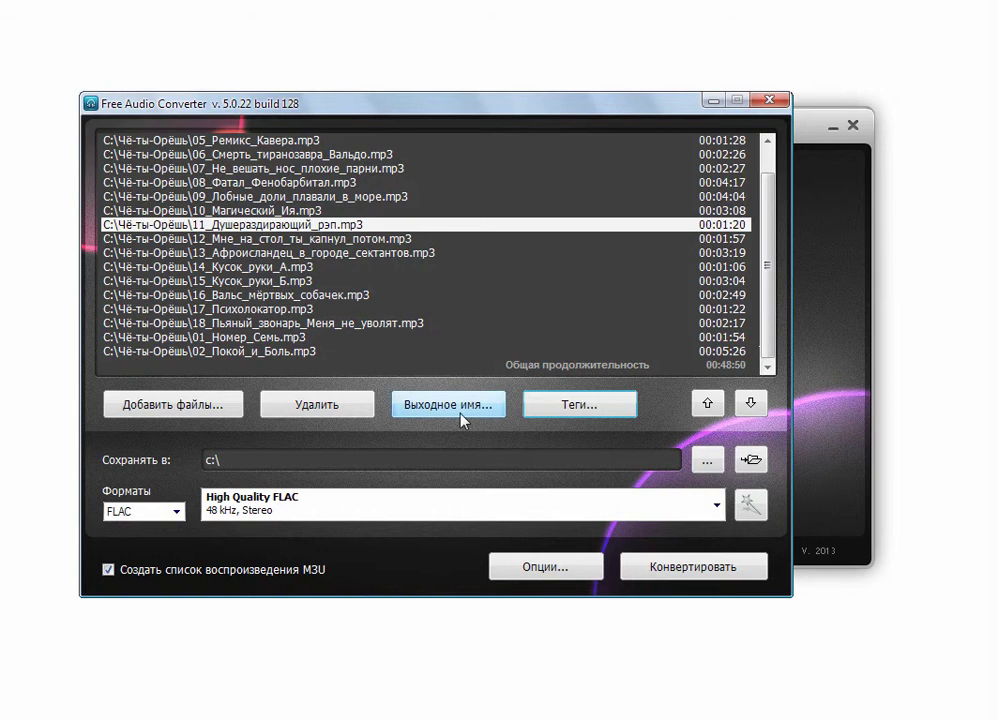
# Try WMA and AAC as output formats and set the conversion format to OGG
pyautogui.click(708, 505)
pyautogui.click(708, 504)
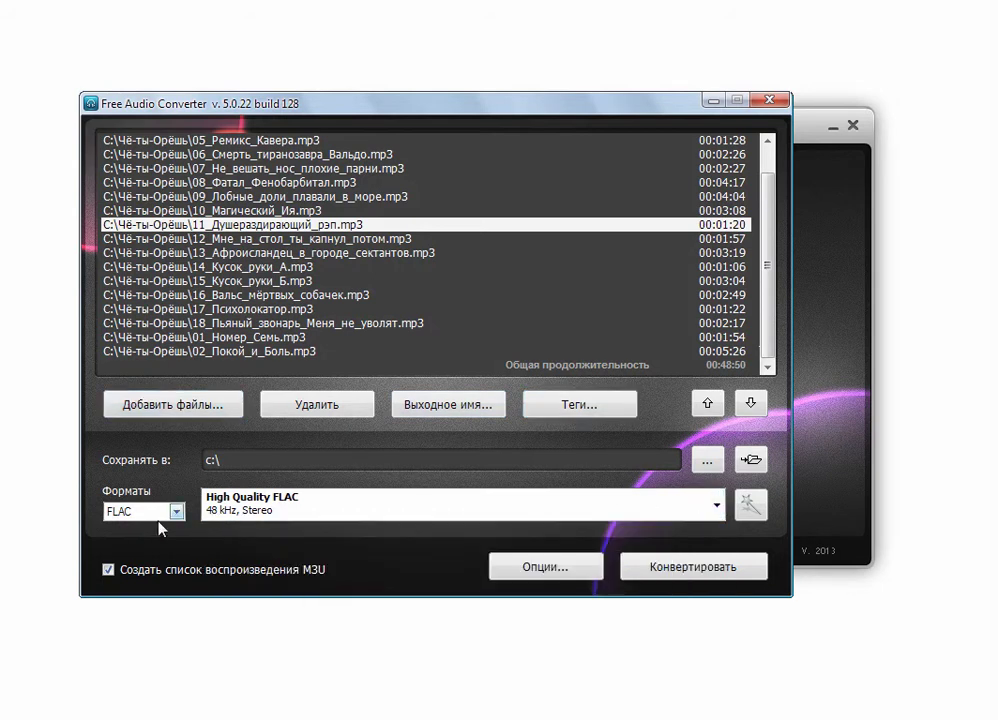
pyautogui.click(165, 515)
pyautogui.click(138, 577)
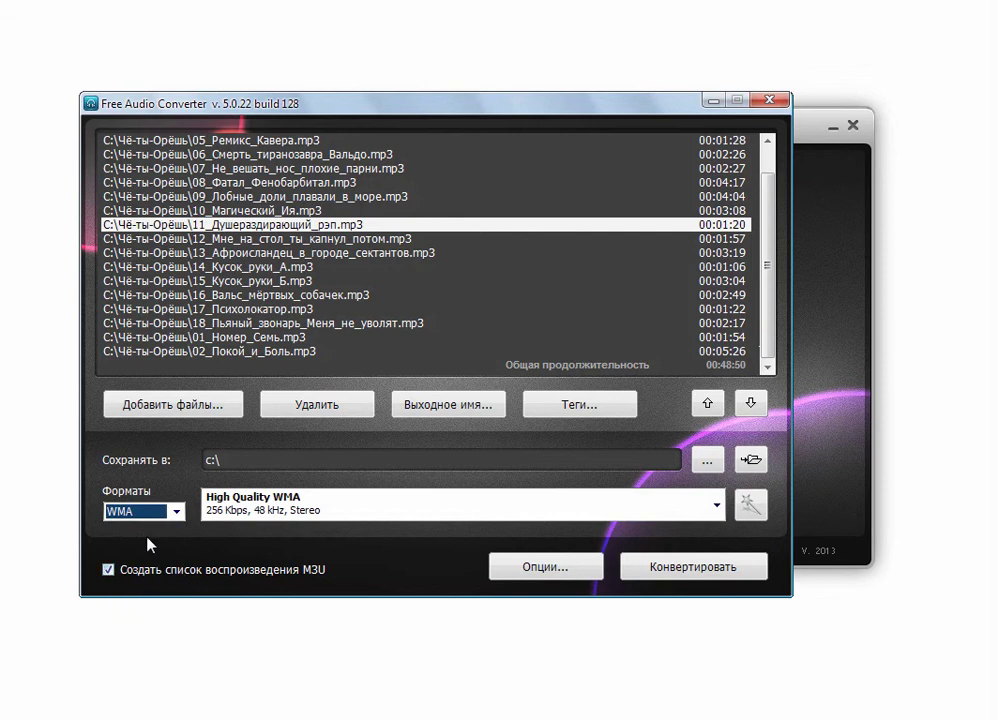
pyautogui.click(160, 514)
pyautogui.click(116, 552)
pyautogui.click(125, 511)
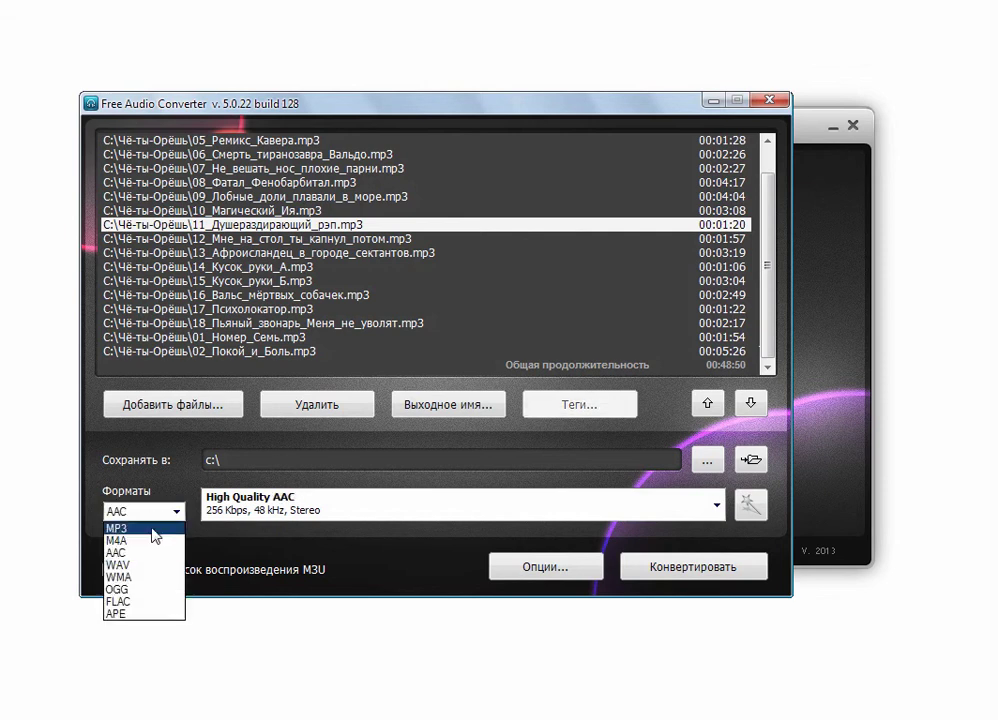
pyautogui.click(146, 590)
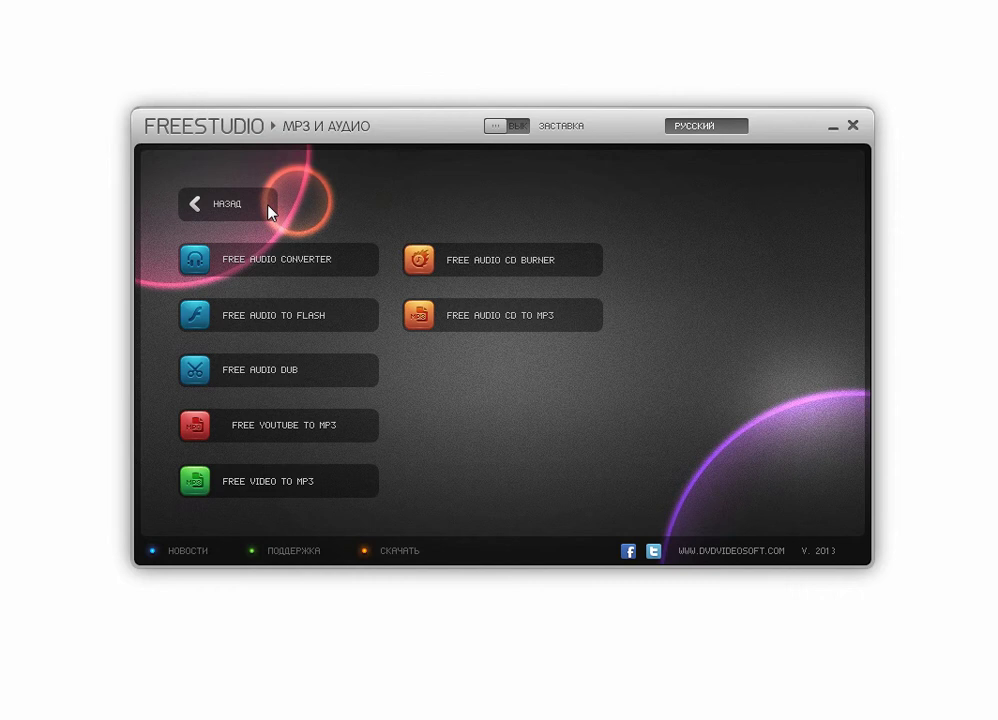
# Switch to the CD, DVD, BD tools and open the options of Free Disc Burner
pyautogui.click(270, 213)
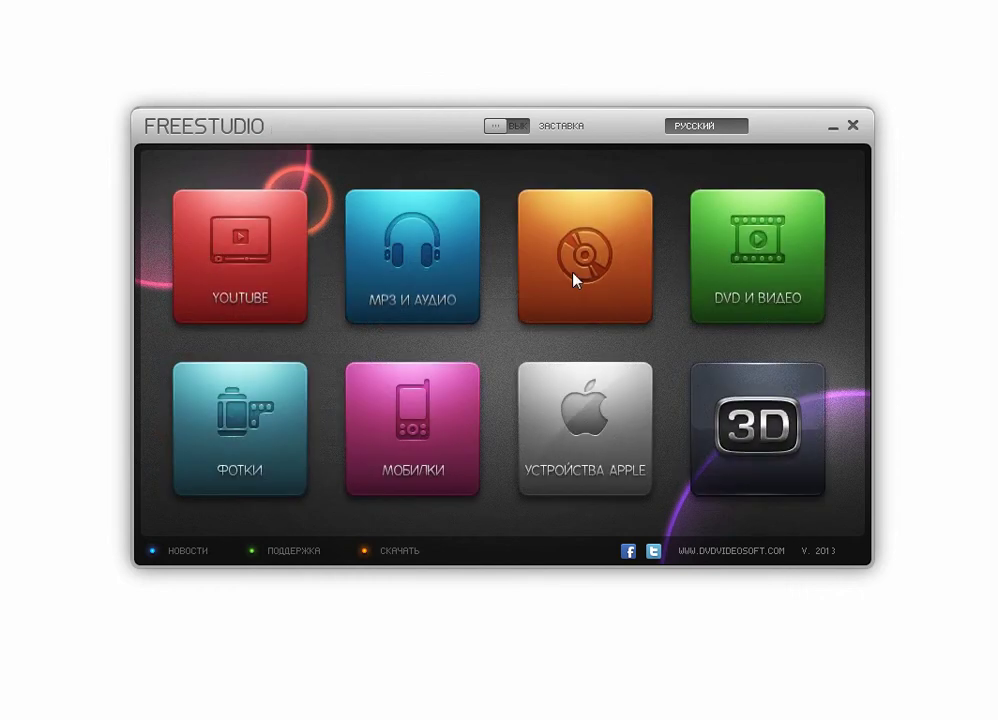
pyautogui.click(576, 280)
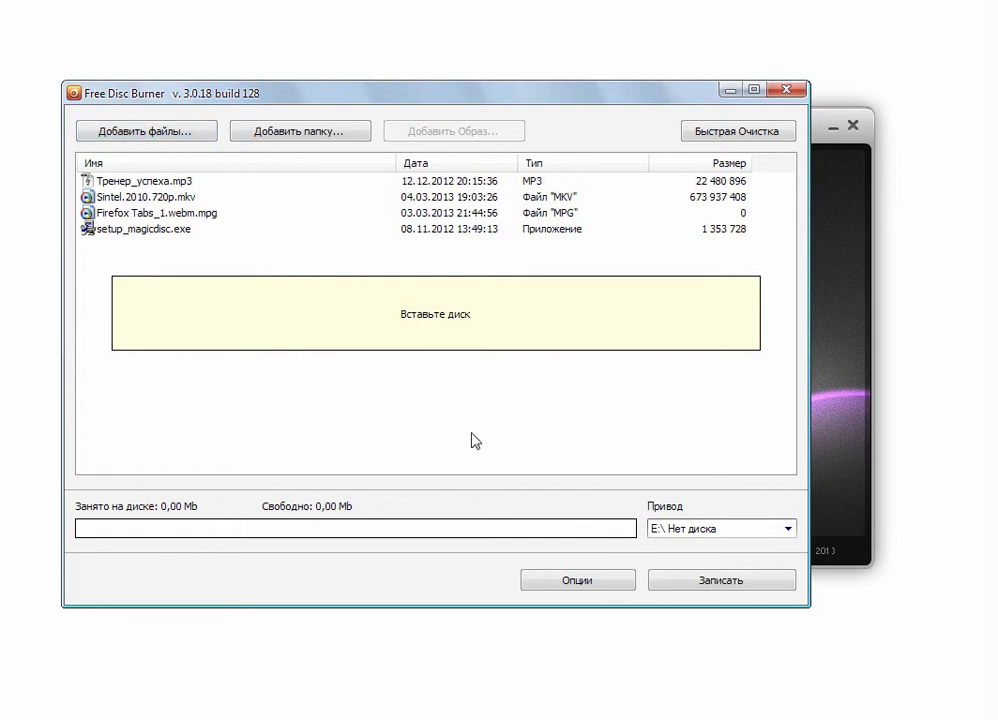
pyautogui.click(577, 582)
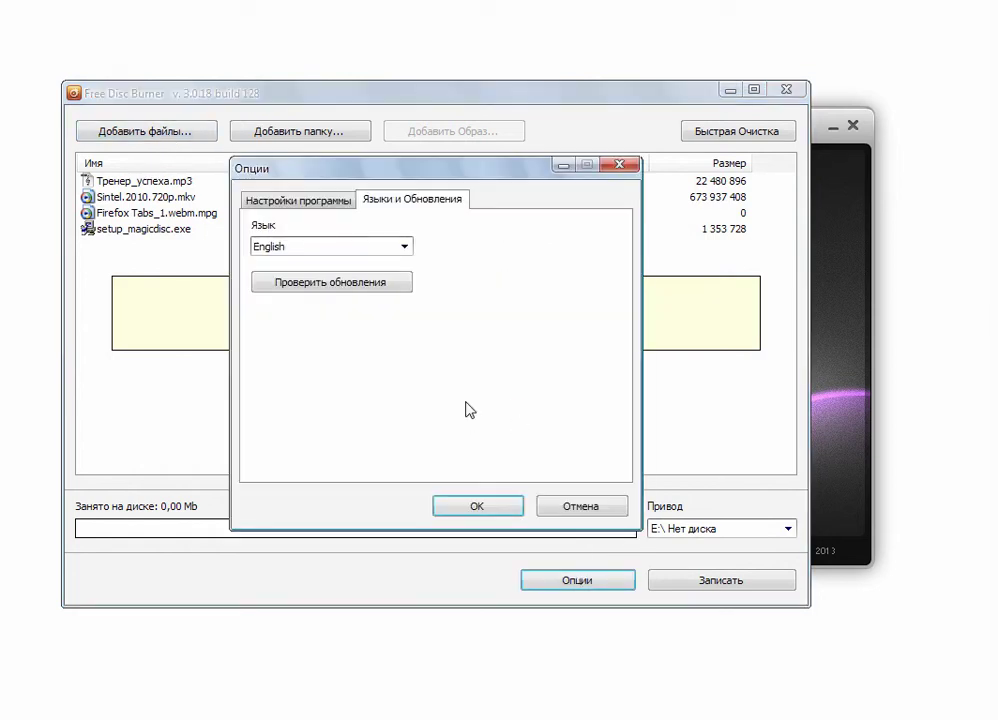
# Try Russian as the interface language, review the burning and file system settings, and leave the options without saving
pyautogui.click(362, 248)
pyautogui.click(404, 247)
pyautogui.click(404, 247)
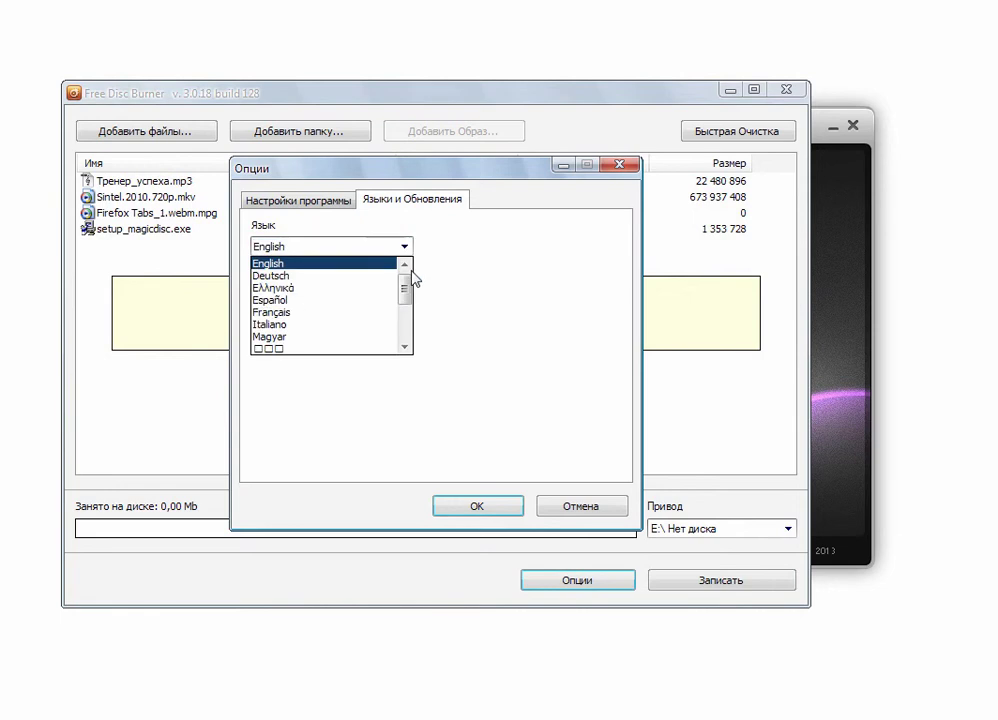
pyautogui.moveTo(406, 284); pyautogui.dragTo(405, 319)
pyautogui.click(374, 313)
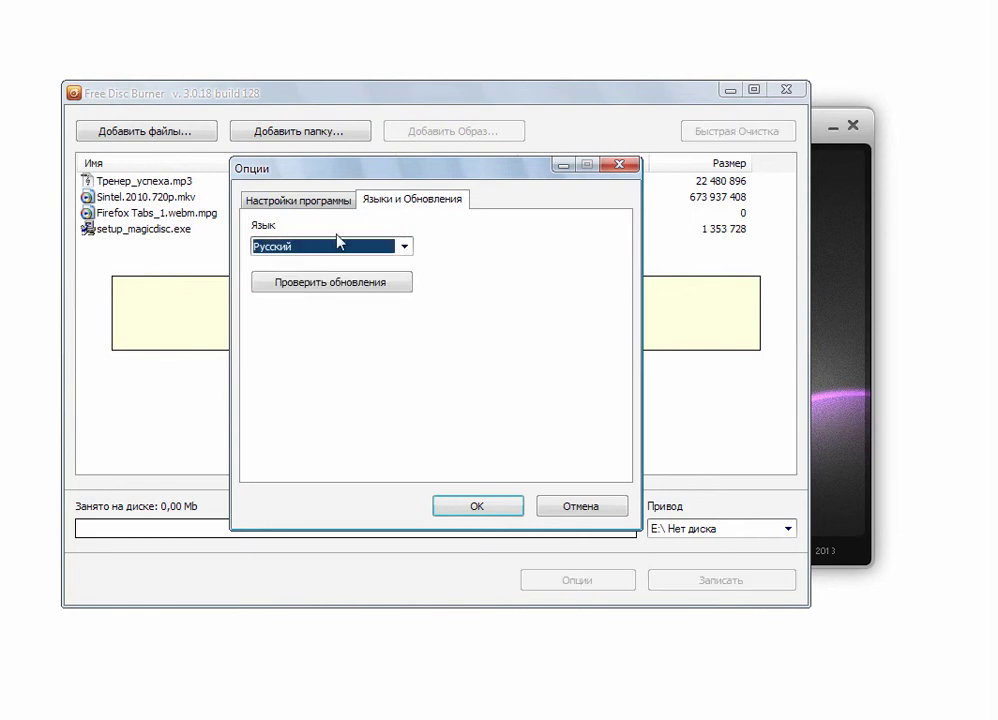
pyautogui.click(322, 206)
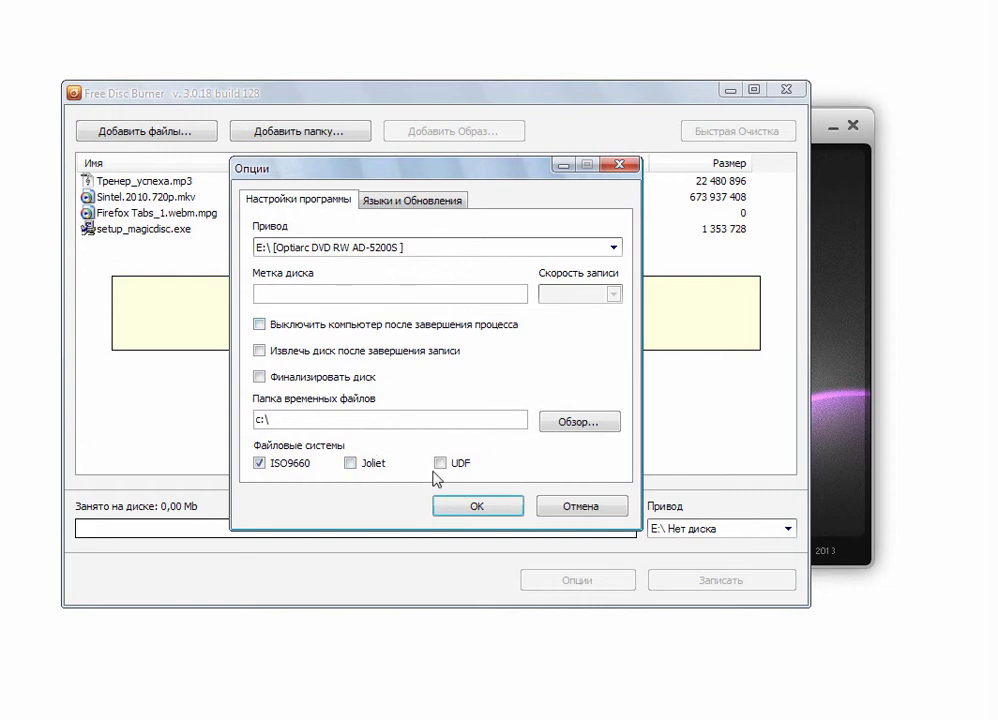
pyautogui.click(588, 507)
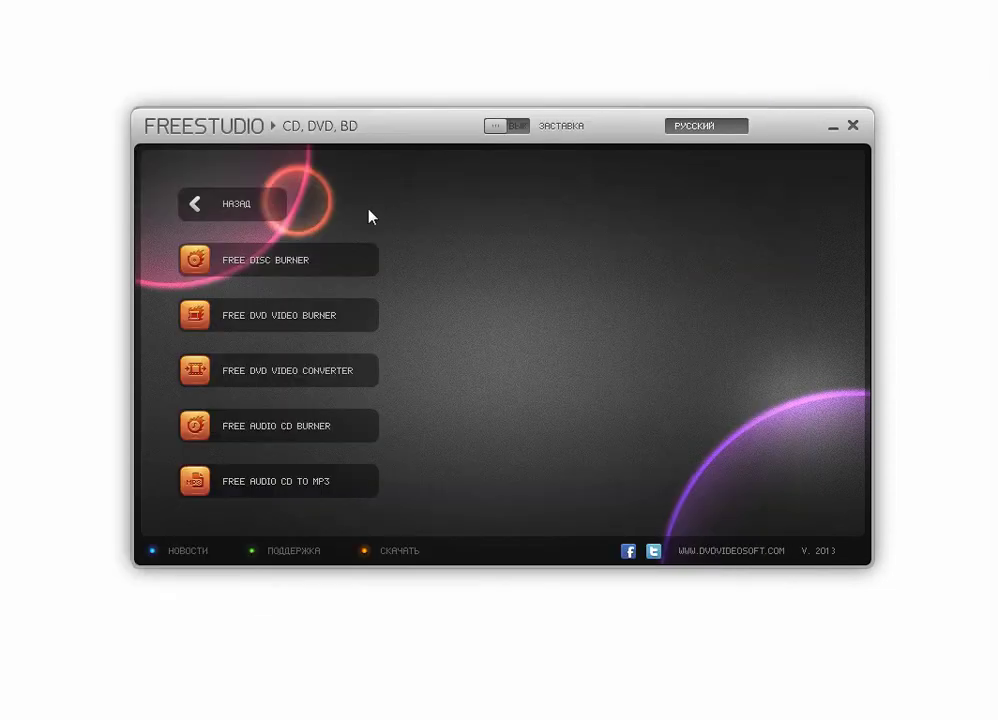
# Return to the main categories and launch Free Video Dub from the DVD and video tools
pyautogui.click(247, 211)
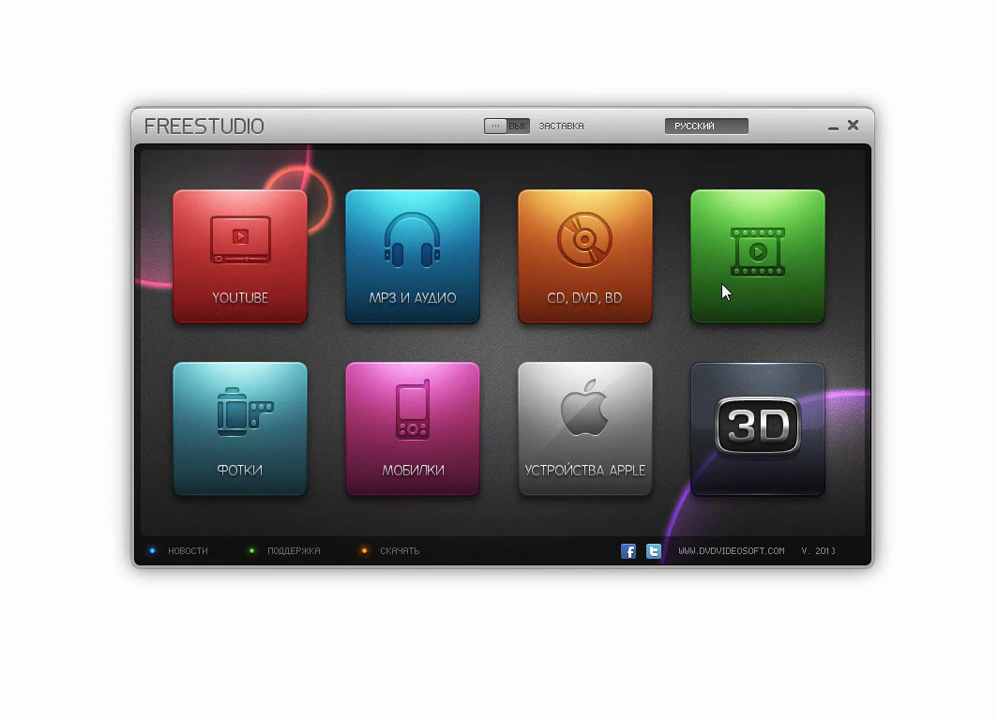
pyautogui.click(724, 290)
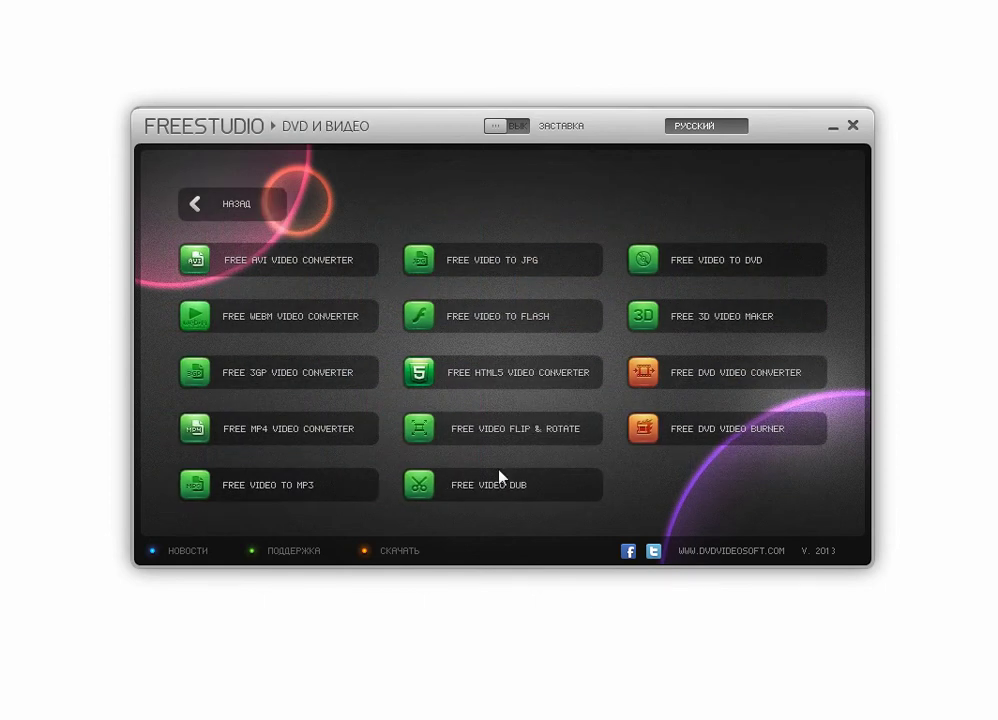
pyautogui.click(497, 486)
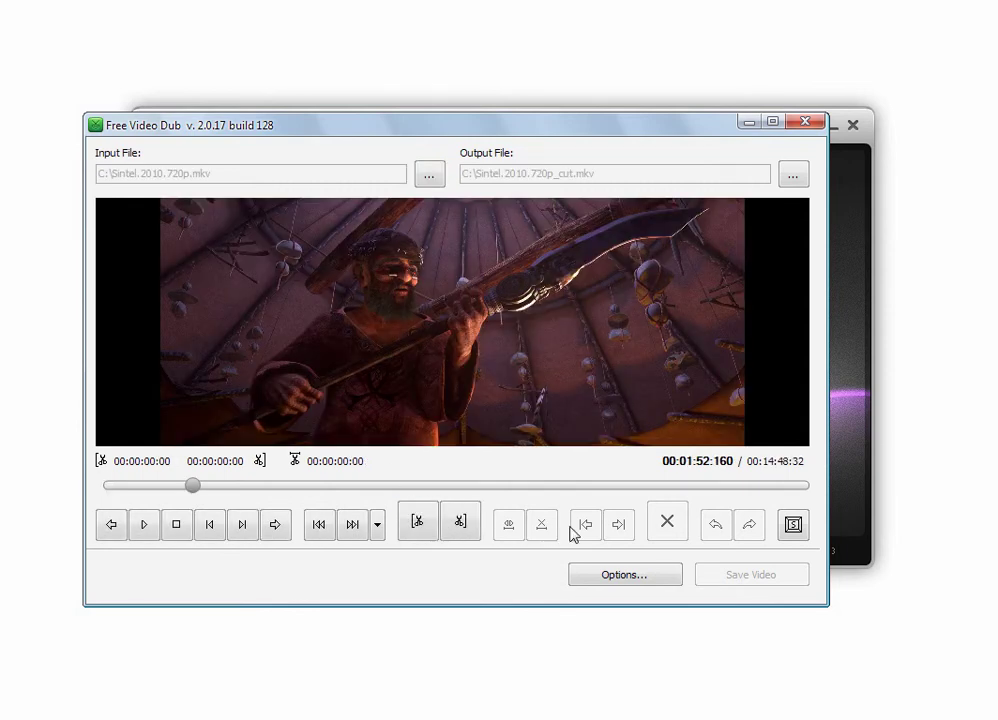
# Mark the segment from 00:01:52:160 to 00:05:09:886 in Sintel.2010.720p.mkv and preview the selection
pyautogui.click(419, 522)
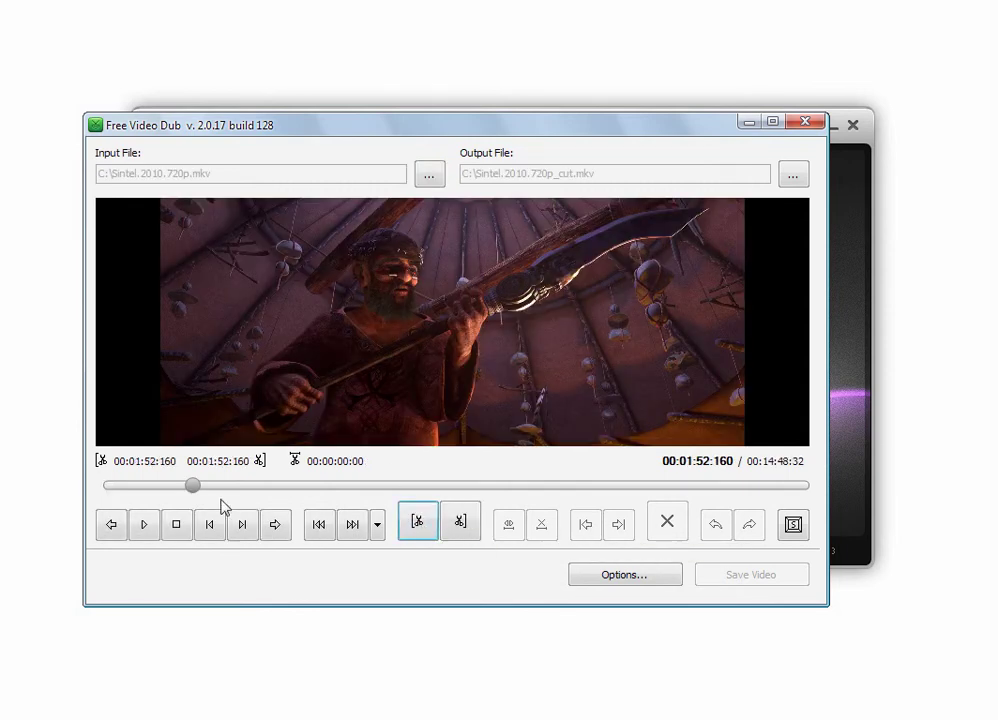
pyautogui.moveTo(190, 486); pyautogui.dragTo(349, 487)
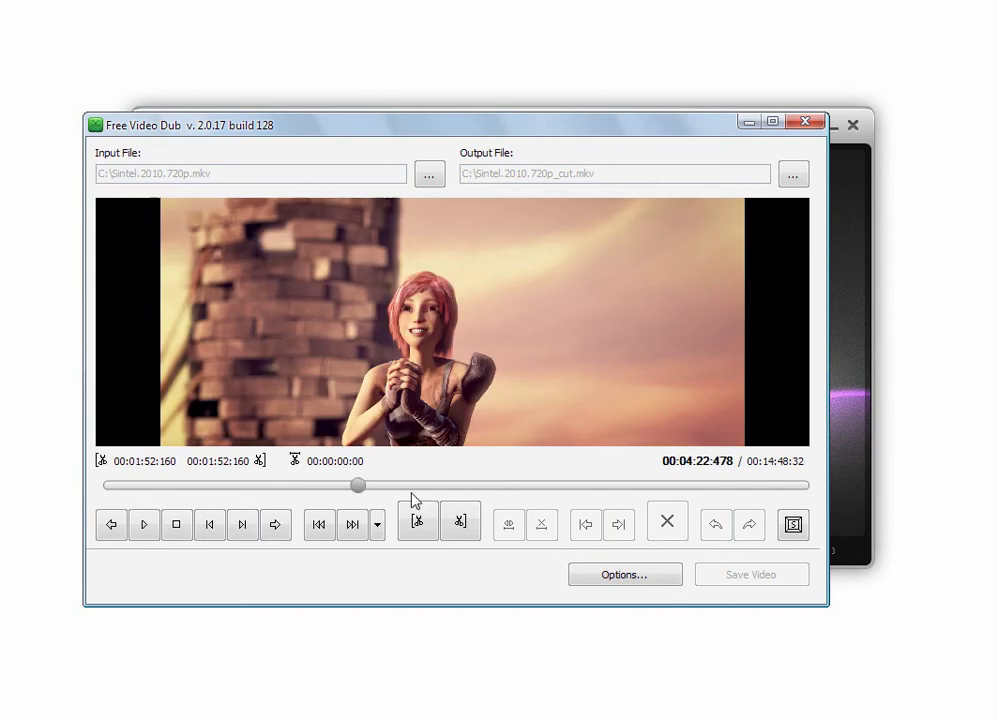
pyautogui.click(459, 520)
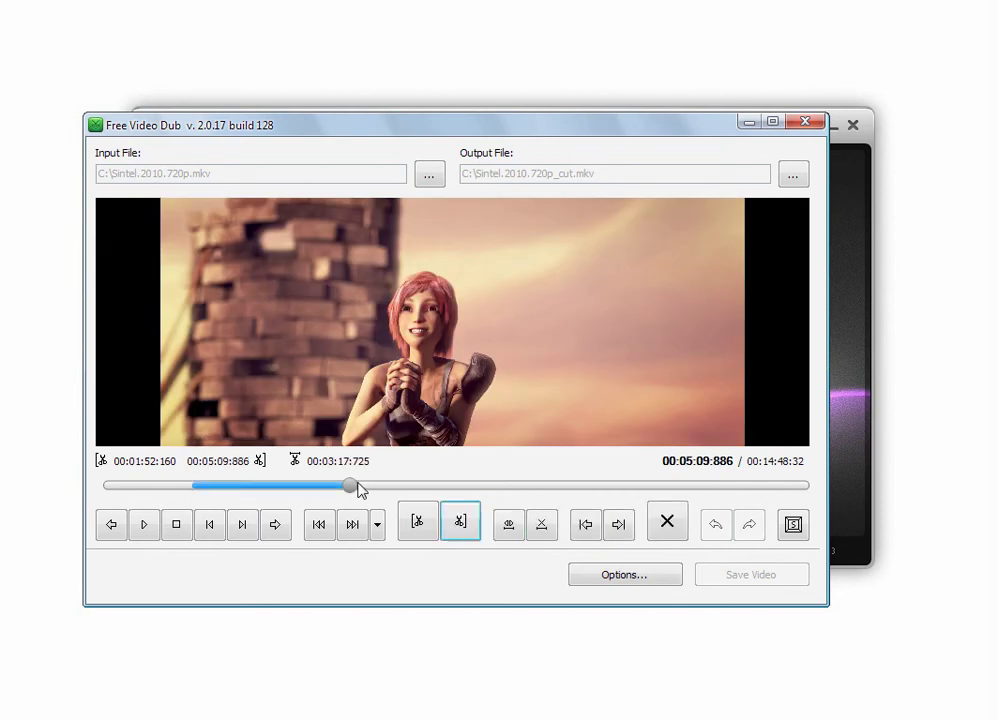
pyautogui.click(508, 528)
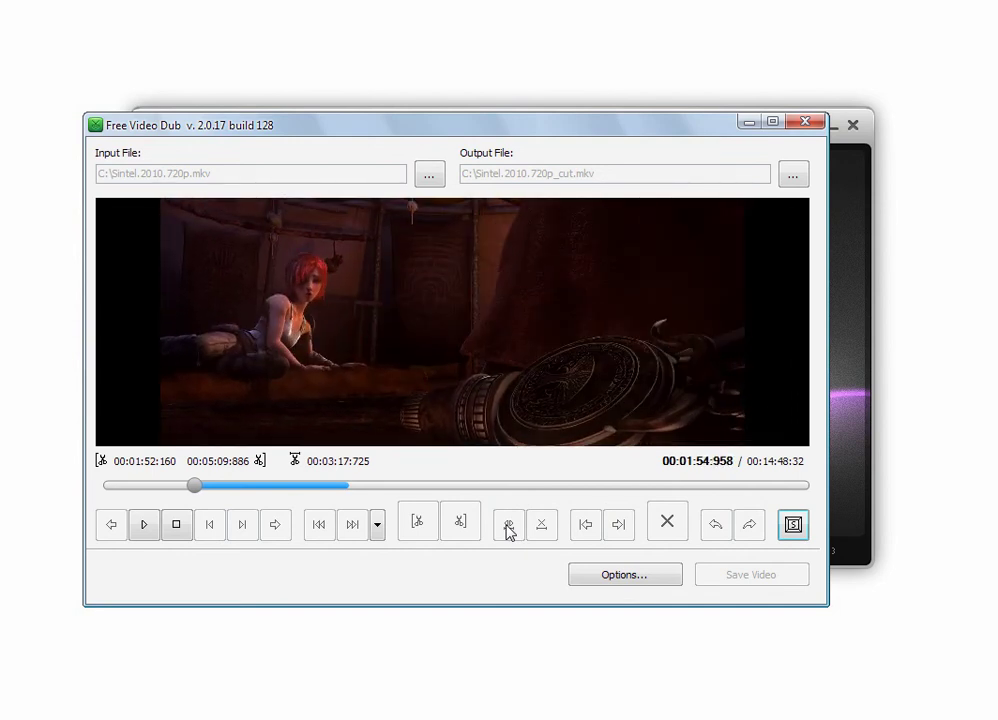
pyautogui.moveTo(199, 487); pyautogui.dragTo(252, 501)
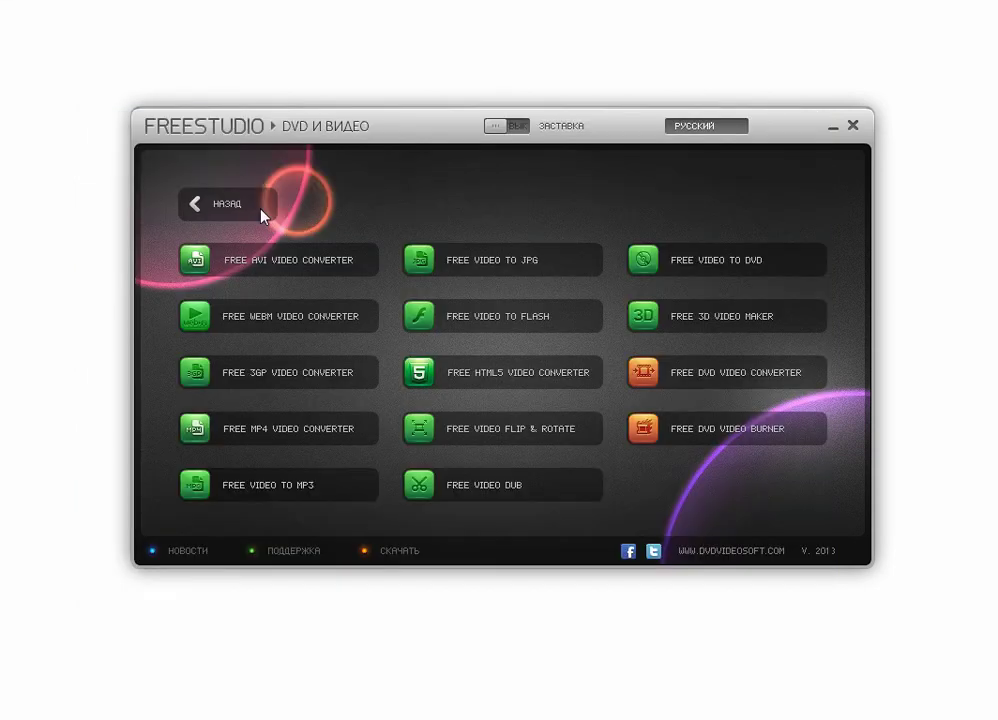
# Launch Free YouTube Download from the YouTube tools and add the copied video link to the download list
pyautogui.click(258, 213)
pyautogui.click(240, 262)
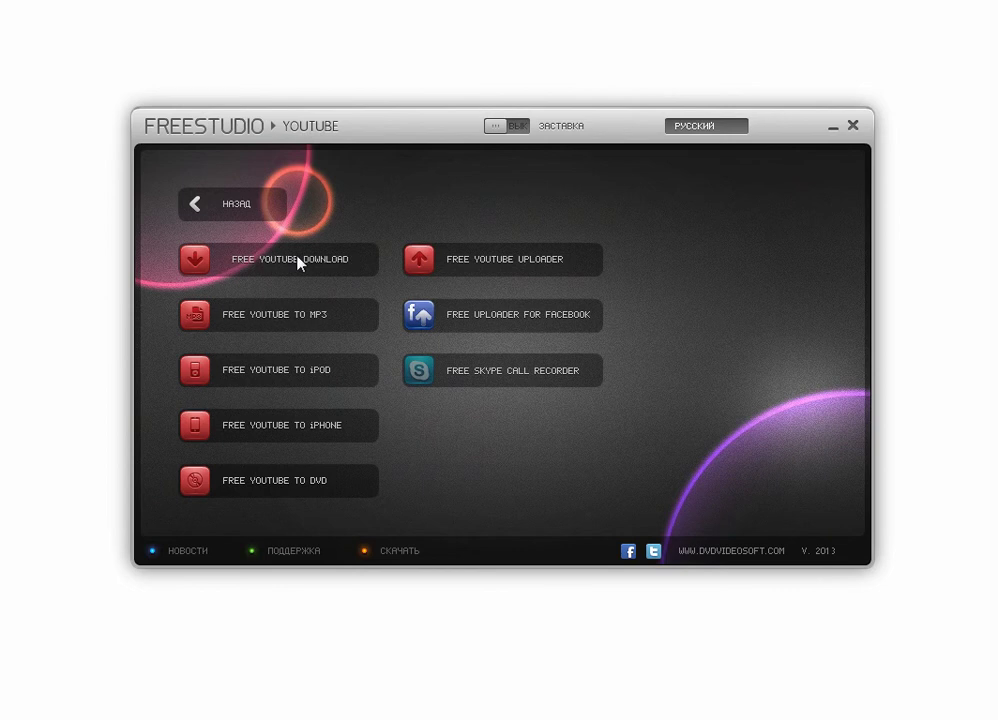
pyautogui.click(300, 262)
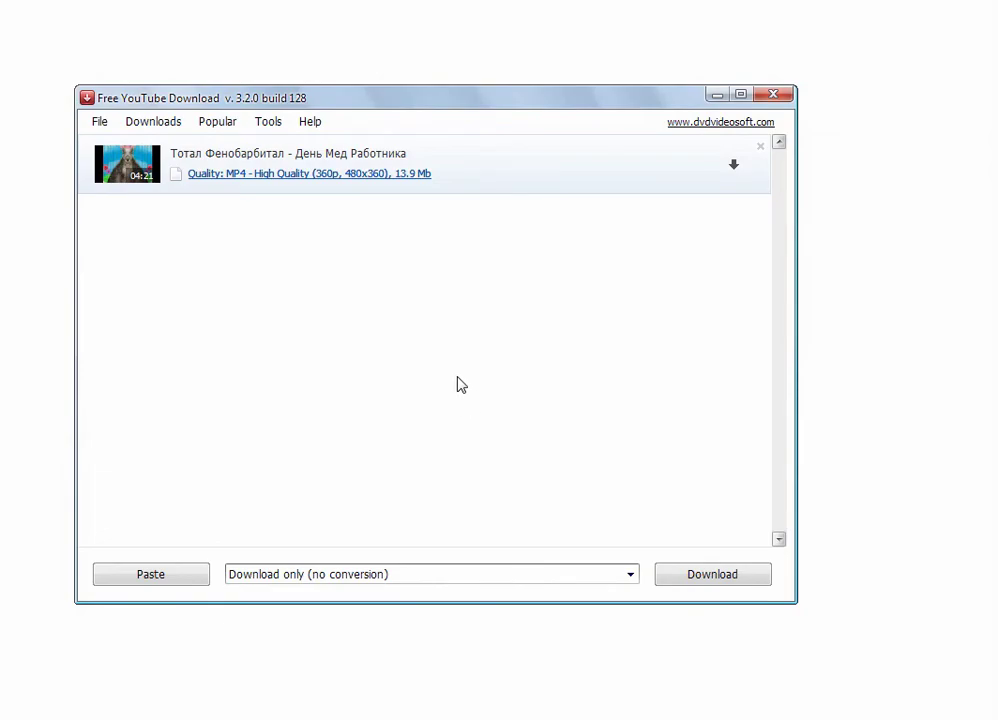
pyautogui.hotkey('ctrl', 'v')
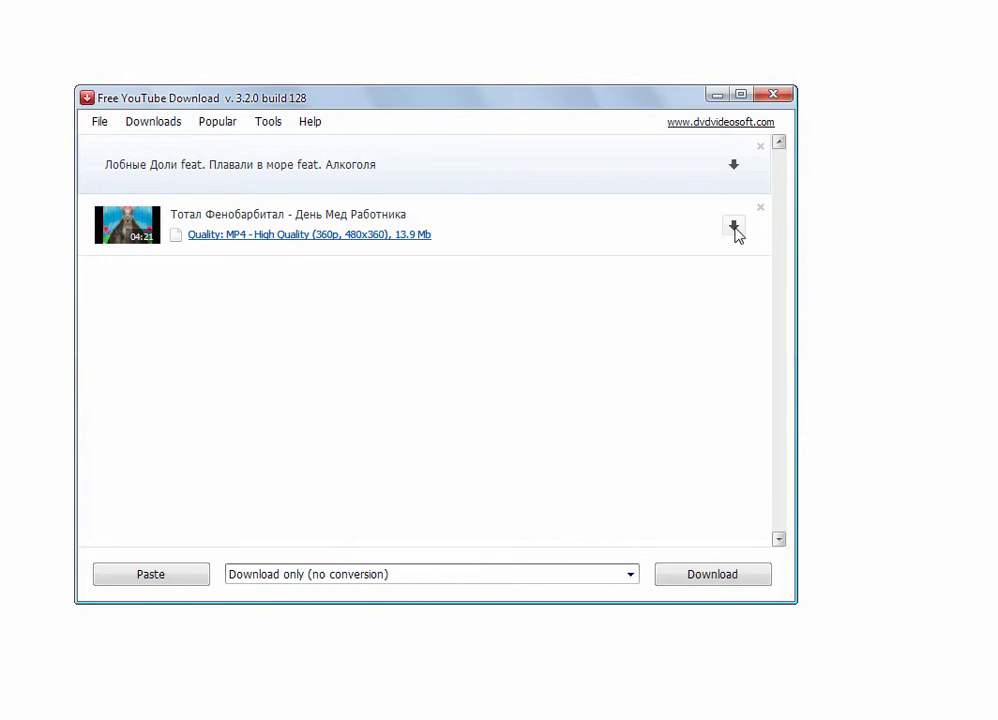
# Set the download quality of both listed videos to FLV - High Quality (480p, 854x480)
pyautogui.click(318, 174)
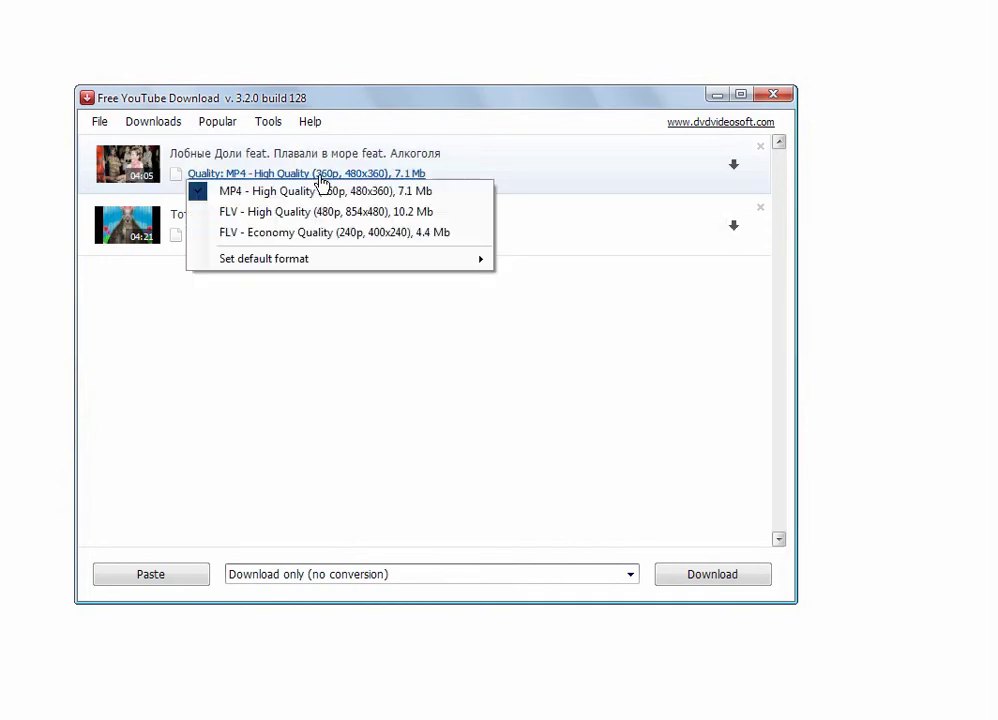
pyautogui.click(341, 212)
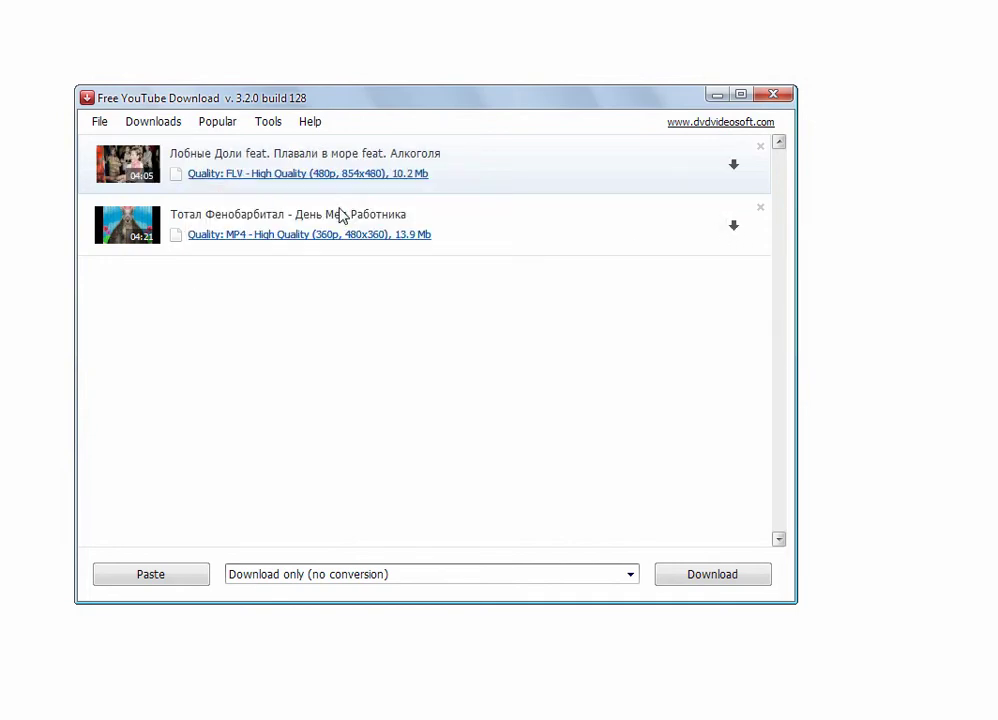
pyautogui.click(339, 235)
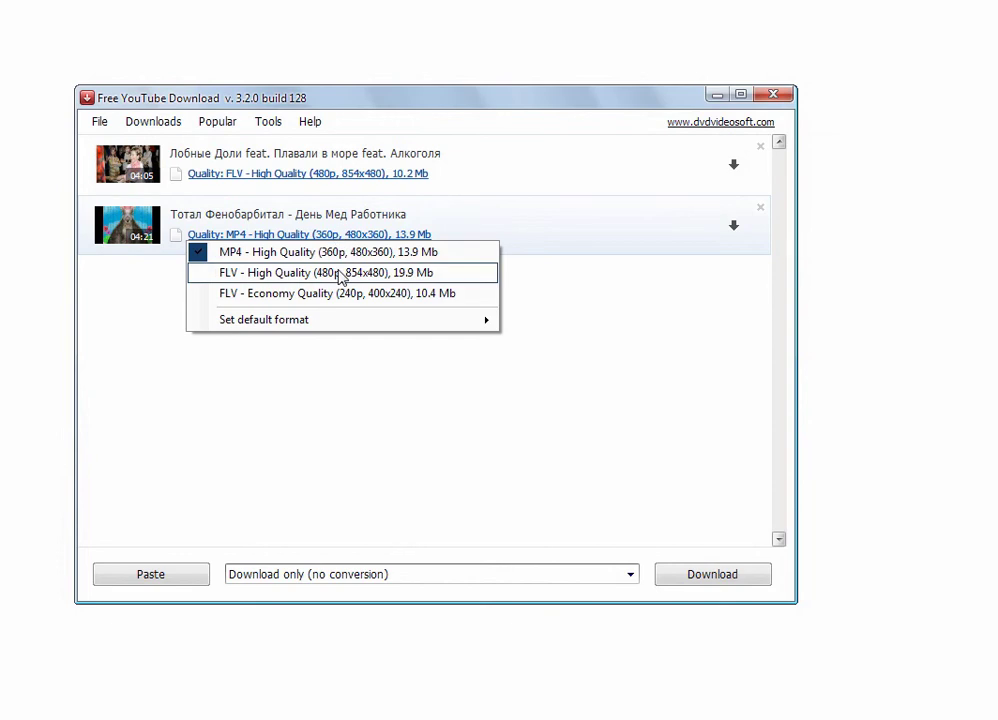
pyautogui.click(341, 273)
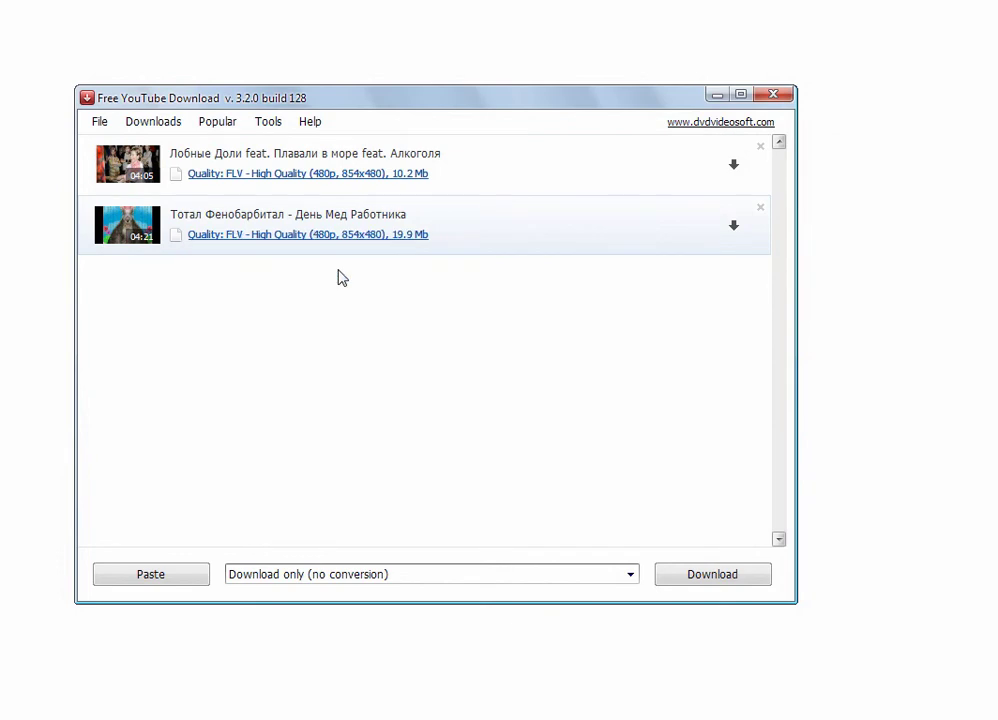
# Set the conversion to Convert to AVI (original quality) and start downloading both listed videos
pyautogui.click(372, 577)
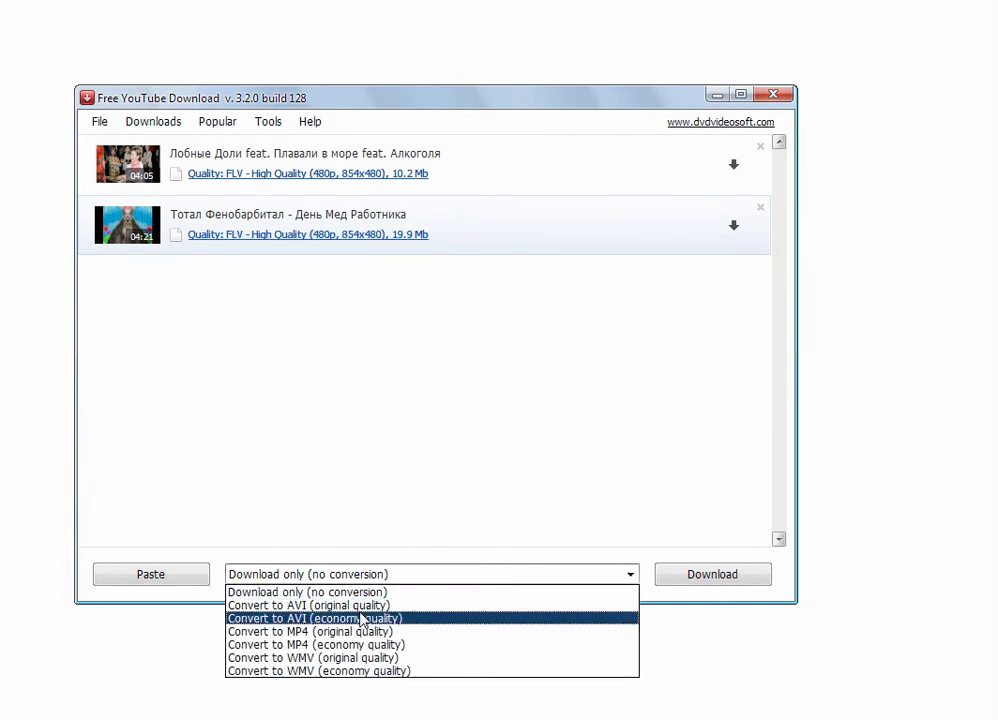
pyautogui.click(362, 609)
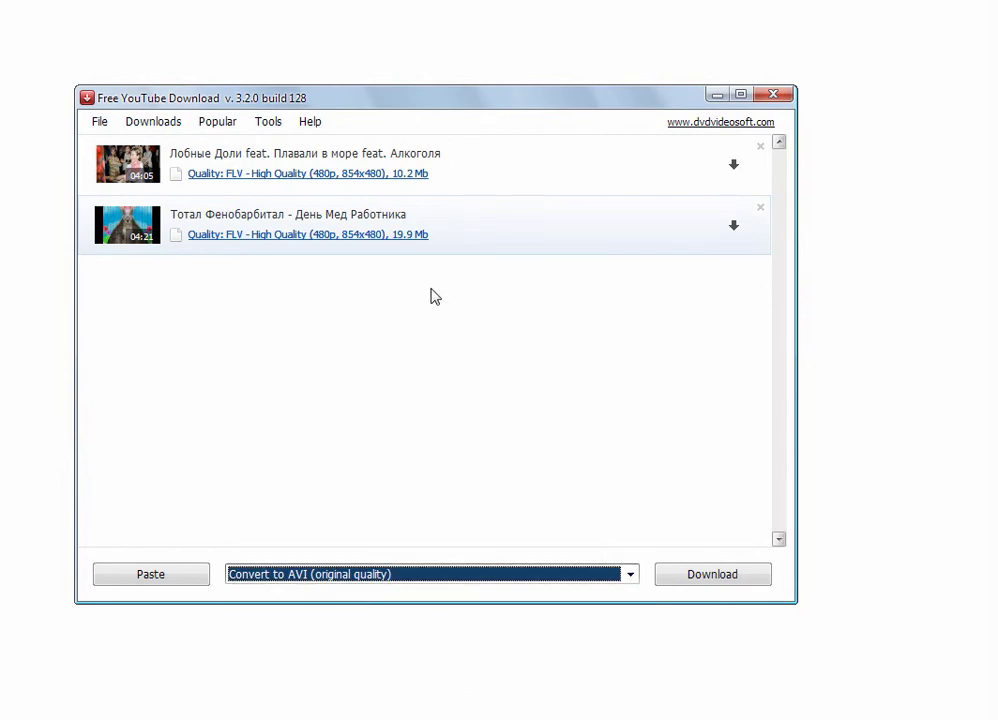
pyautogui.click(140, 224)
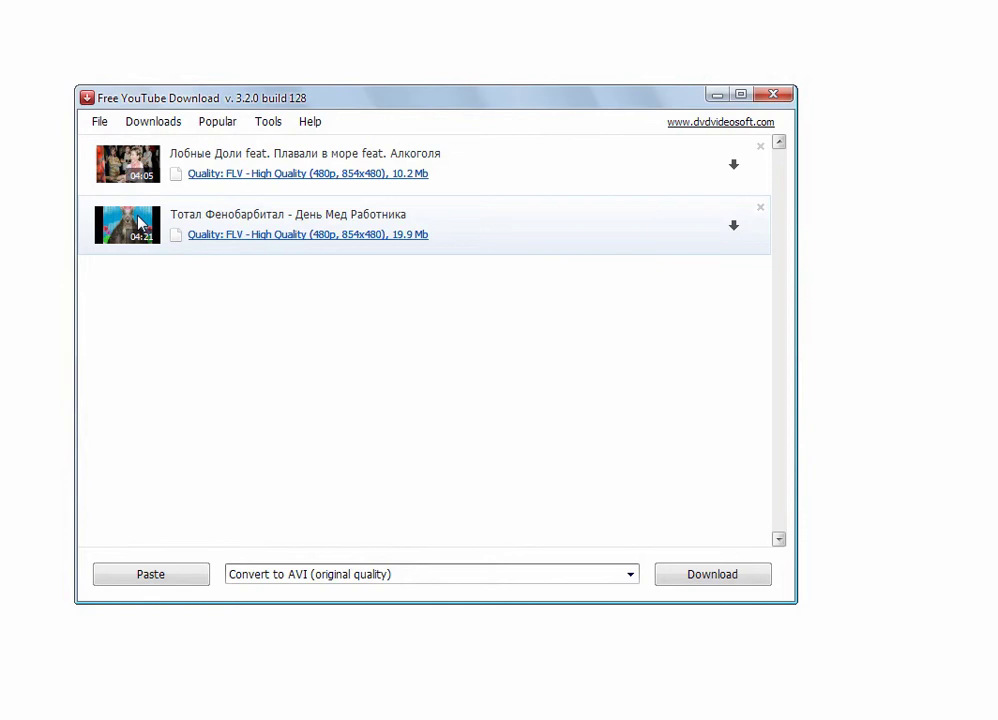
pyautogui.press('Return')
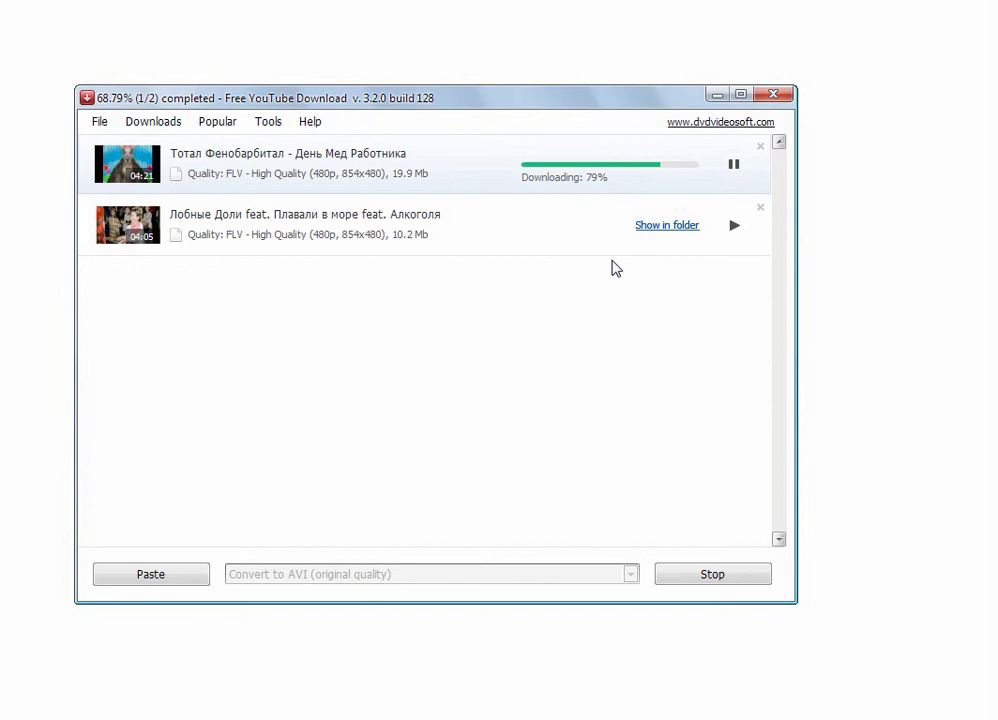
# Play the finished 04:05 video in Media Player Classic, skip ahead to check it, and close the player
pyautogui.click(637, 229)
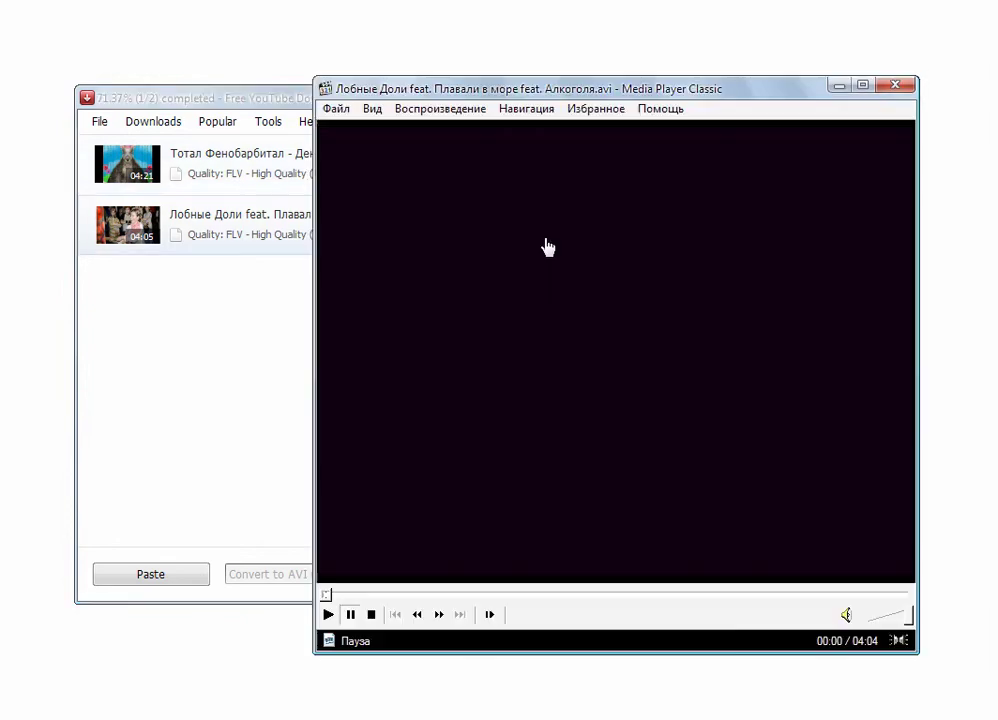
pyautogui.click(548, 247)
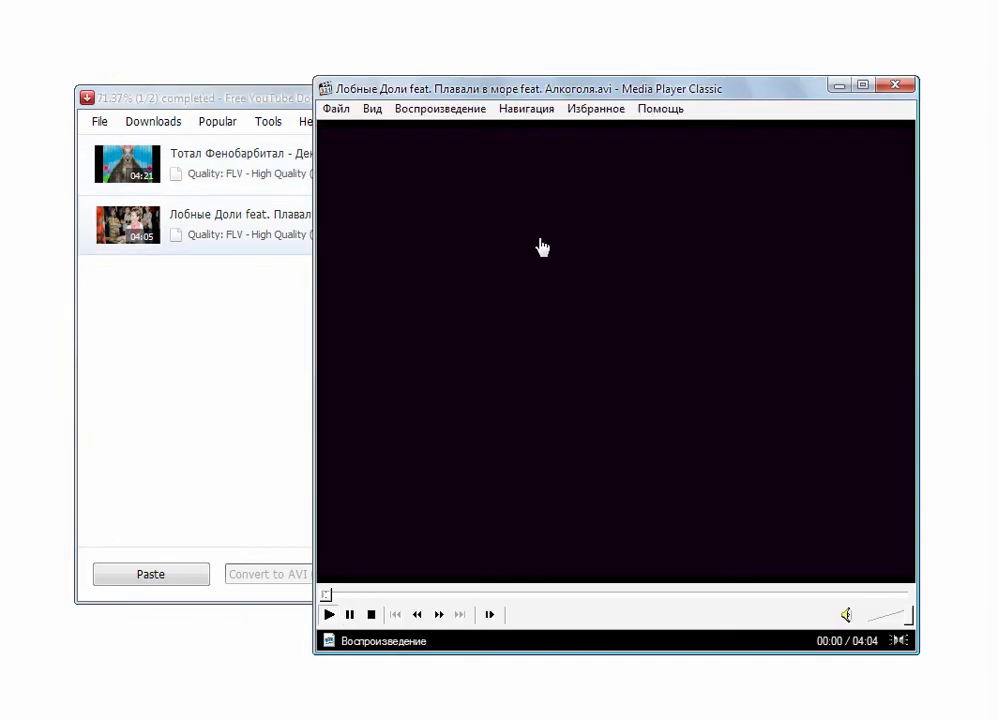
pyautogui.click(470, 594)
pyautogui.click(640, 314)
pyautogui.hotkey('alt', 'F4')
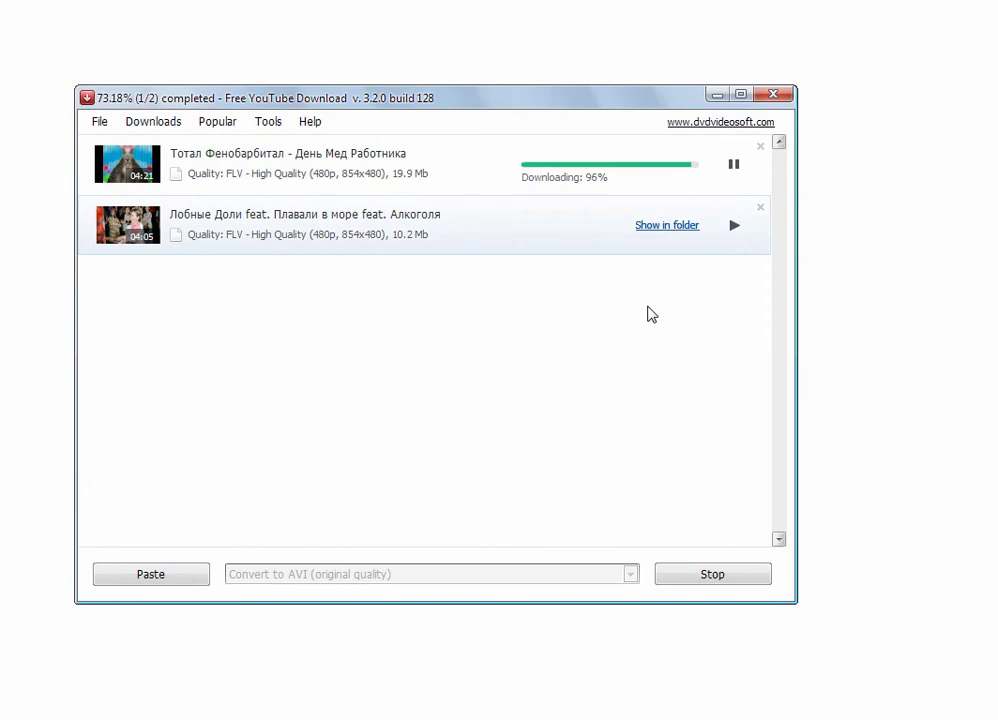
# Switch to Free YouTube to iPhone Converter from the YouTube tools and load the popular playlist Самые быстрорастущие (Россия)
pyautogui.hotkey('alt', 'F4')
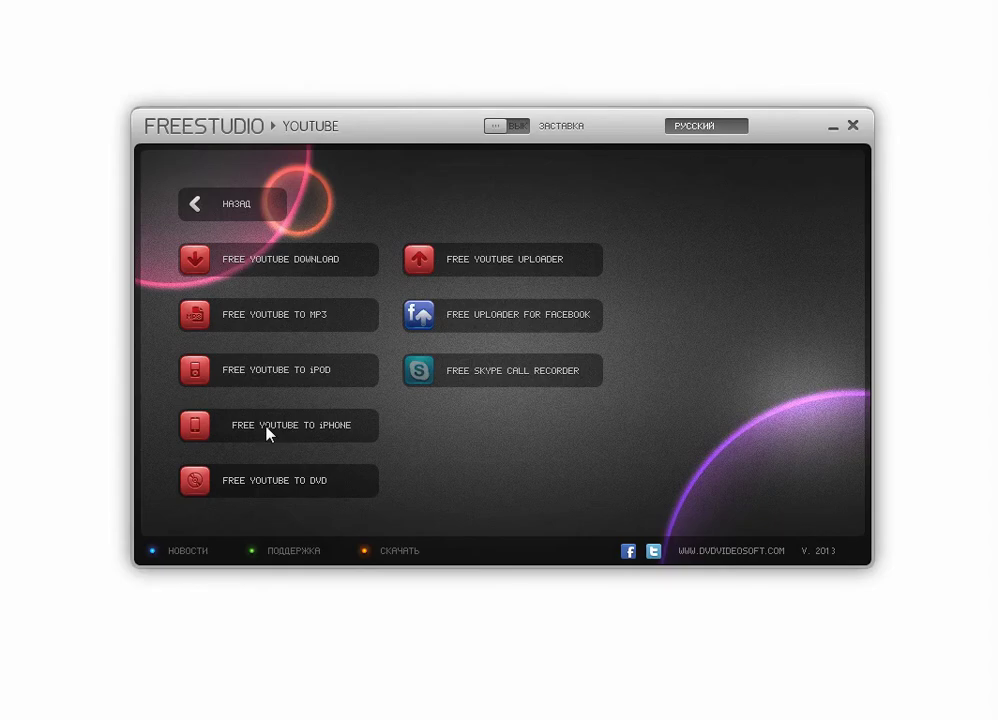
pyautogui.click(267, 428)
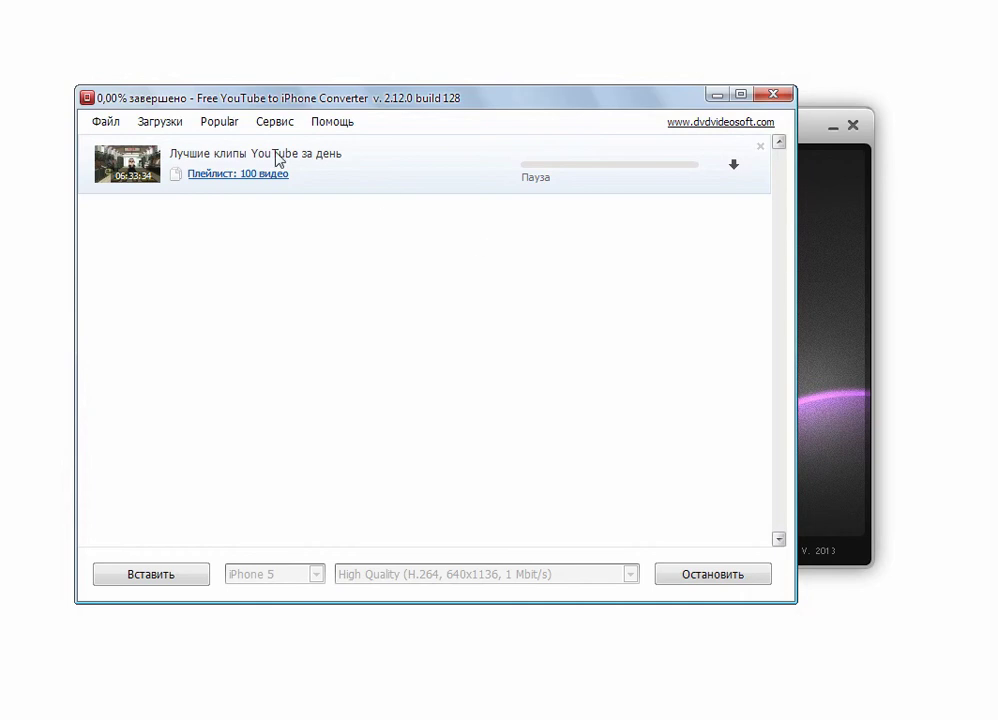
pyautogui.click(274, 121)
pyautogui.moveTo(223, 127)
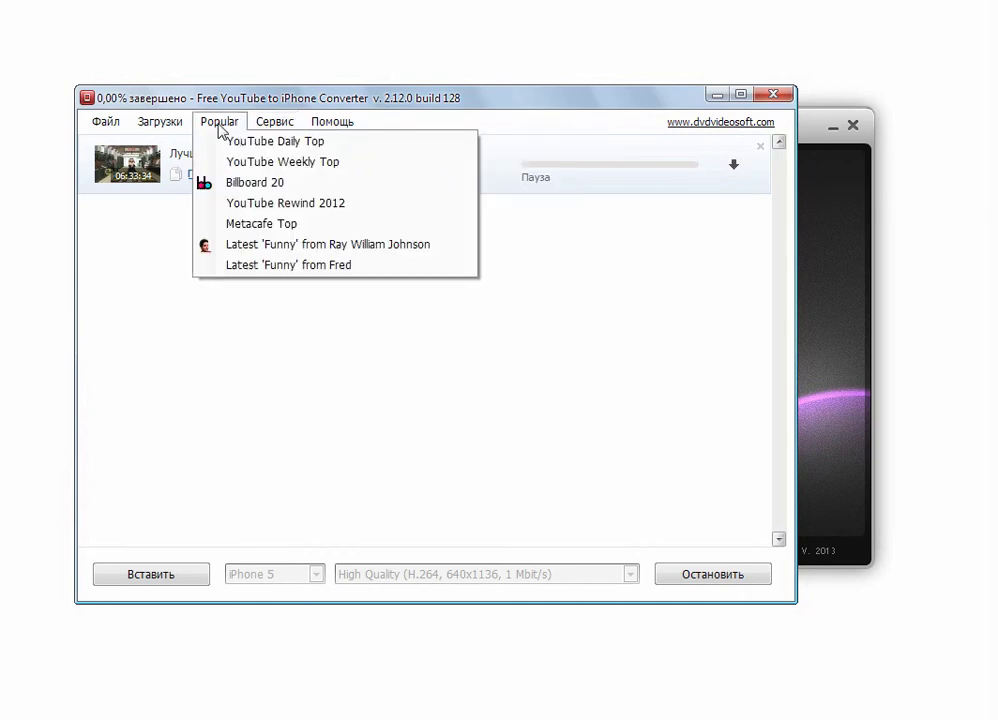
pyautogui.click(236, 164)
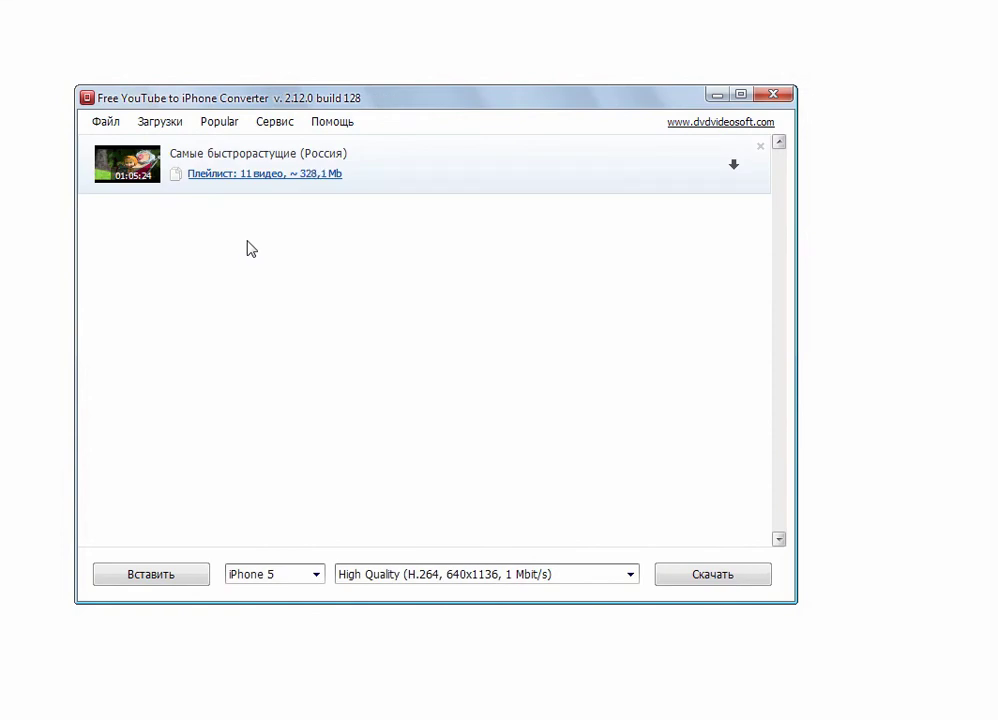
# Choose iPhone 5 as the output device with High Quality (H.264, 640x1136, 1 Mbit/s)
pyautogui.click(262, 576)
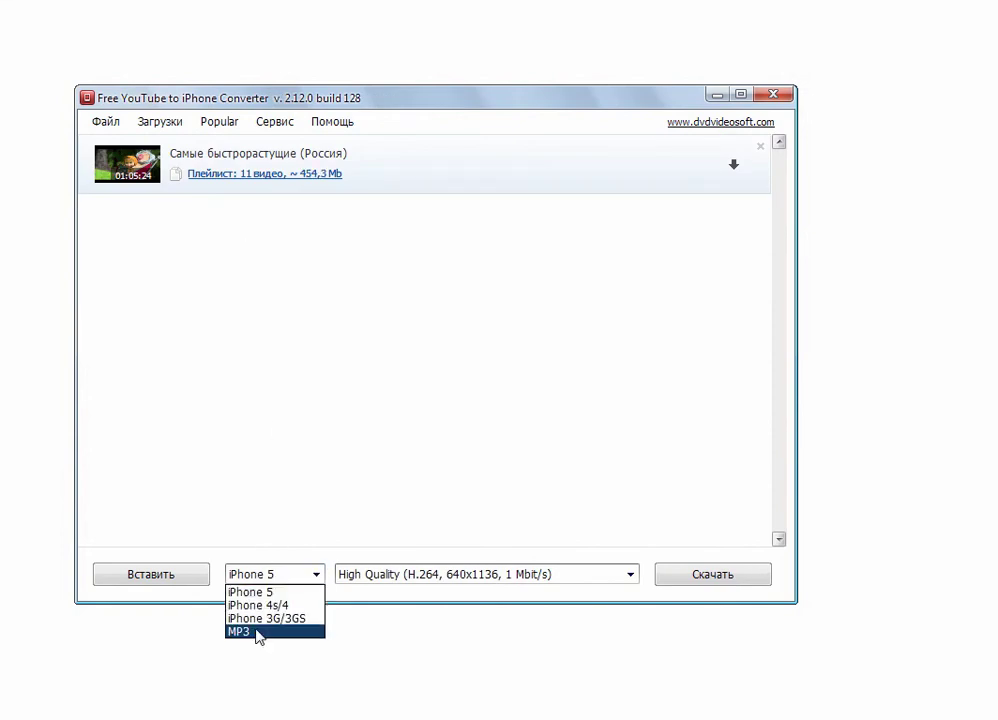
pyautogui.click(318, 592)
pyautogui.click(630, 574)
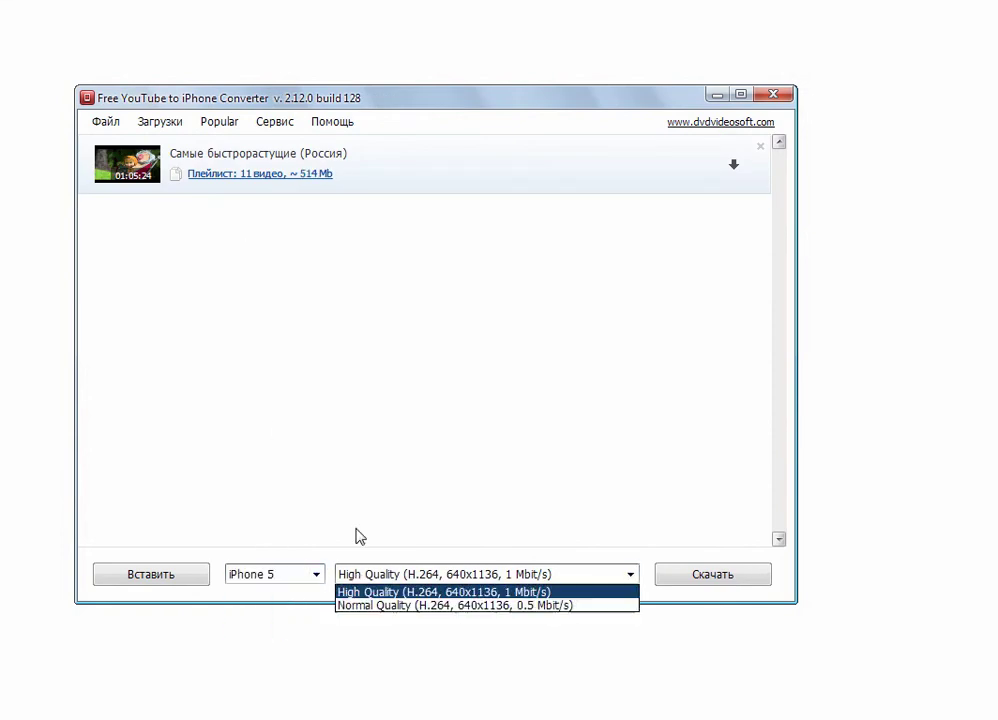
pyautogui.click(360, 537)
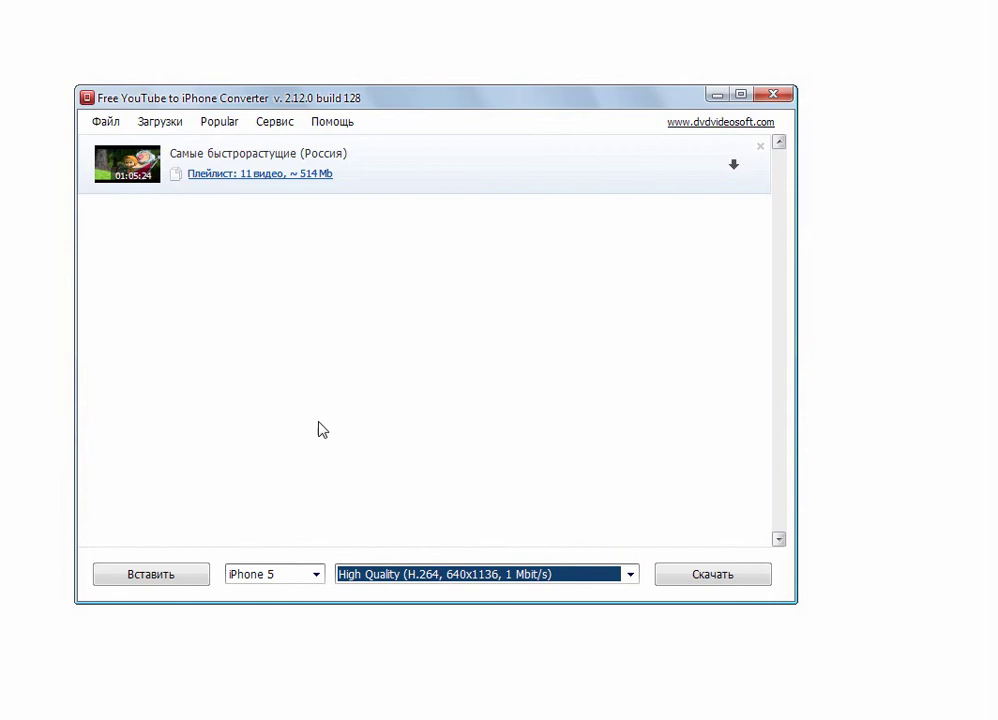
# Open the contents of the Самые быстрорастущие (Россия) playlist and look through its videos and their quality settings
pyautogui.click(270, 175)
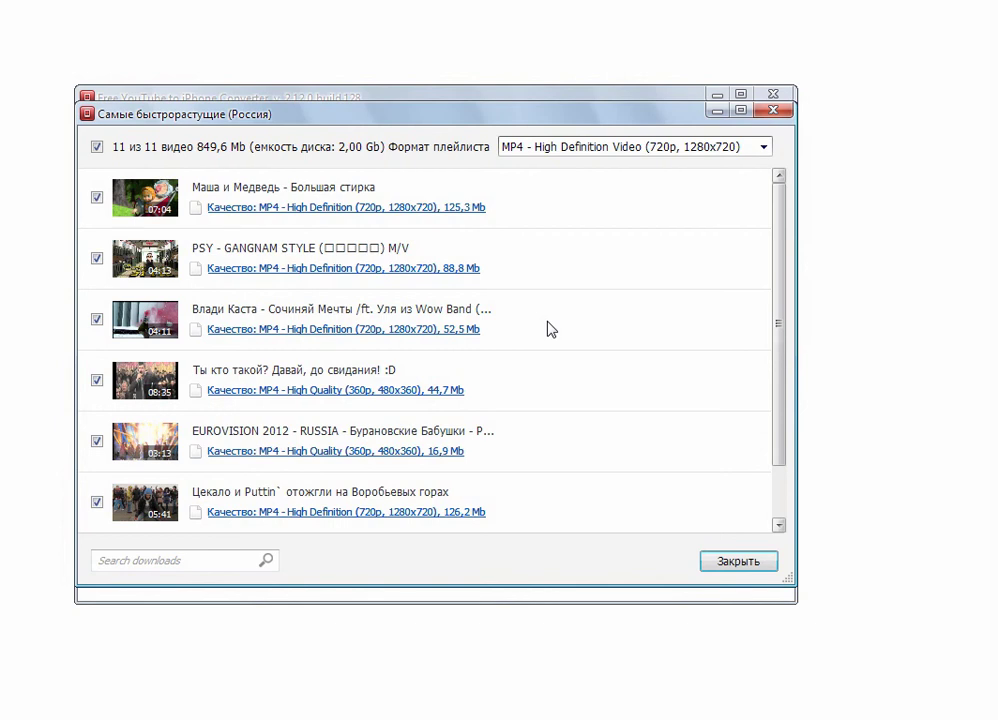
pyautogui.scroll(-3, 543, 291)
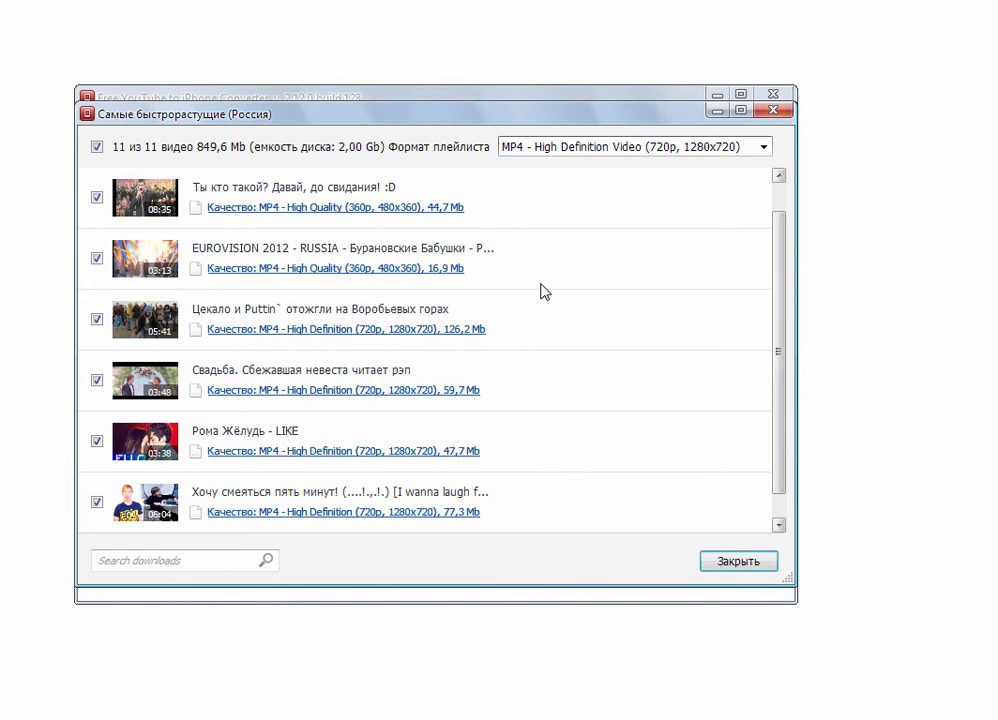
pyautogui.scroll(-2, 541, 291)
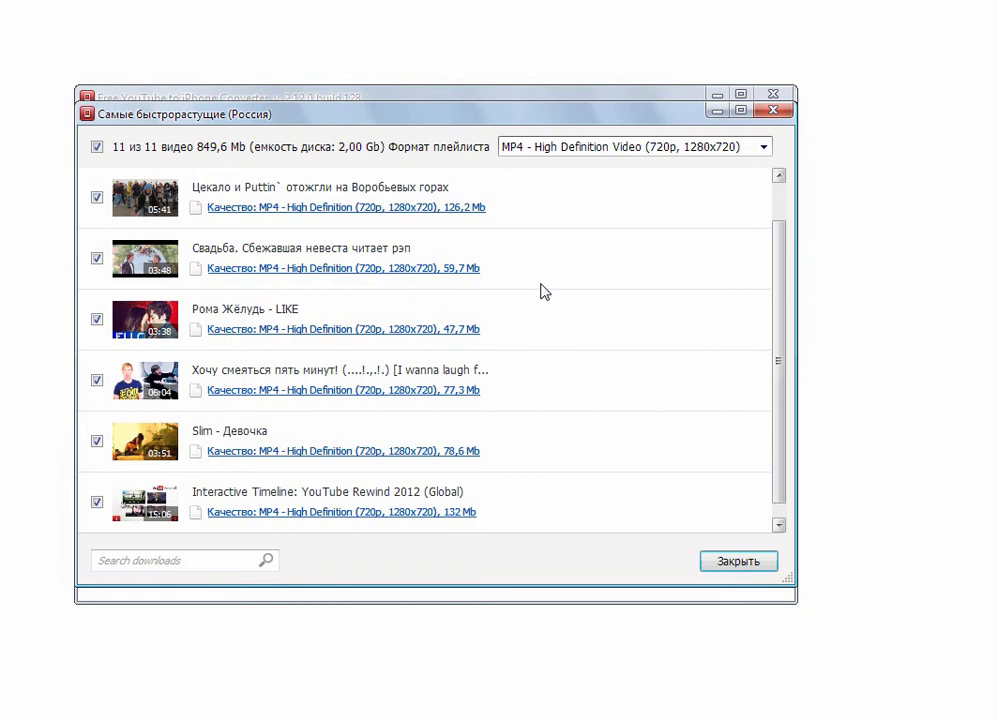
pyautogui.scroll(-1, 541, 291)
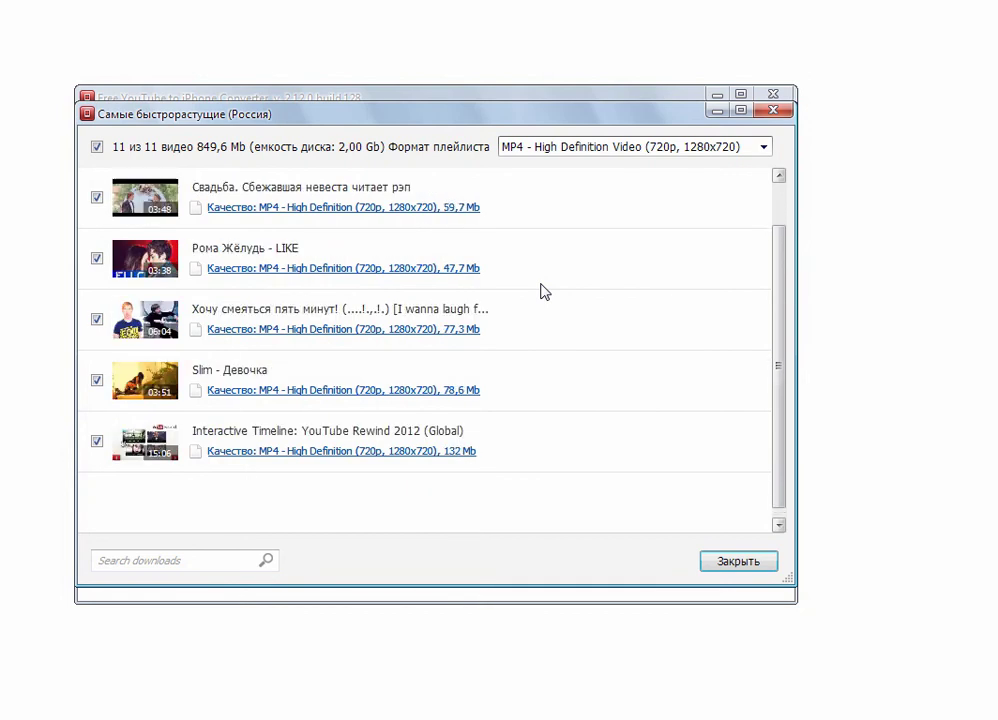
pyautogui.scroll(3, 541, 290)
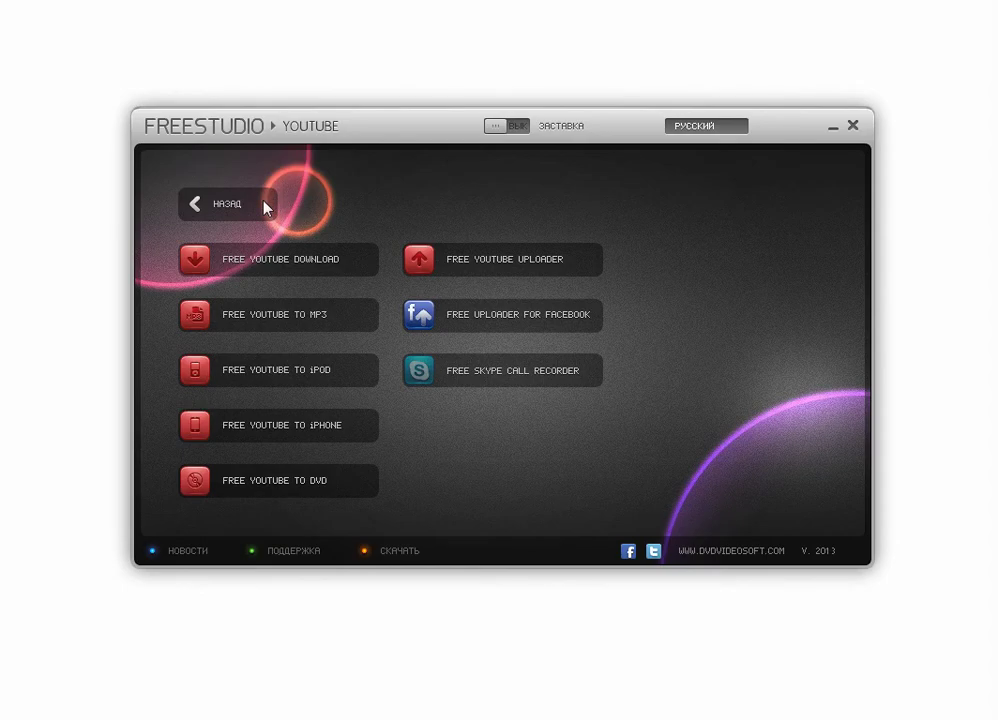
# Return to the main categories and launch Free AVI Video Converter from the DVD and video tools
pyautogui.click(230, 204)
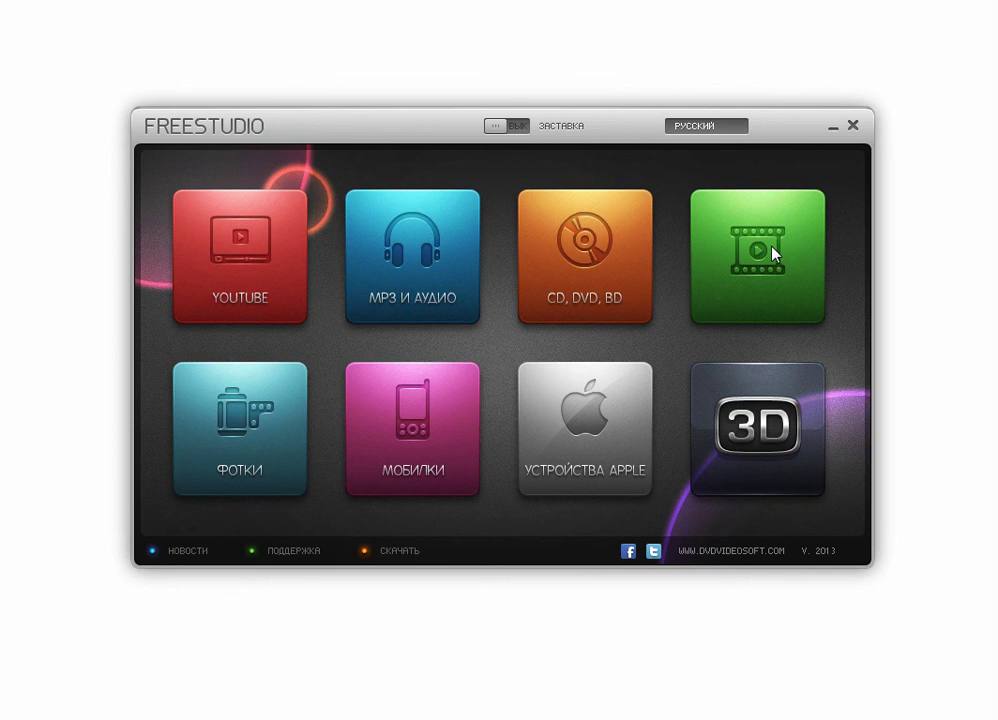
pyautogui.click(772, 253)
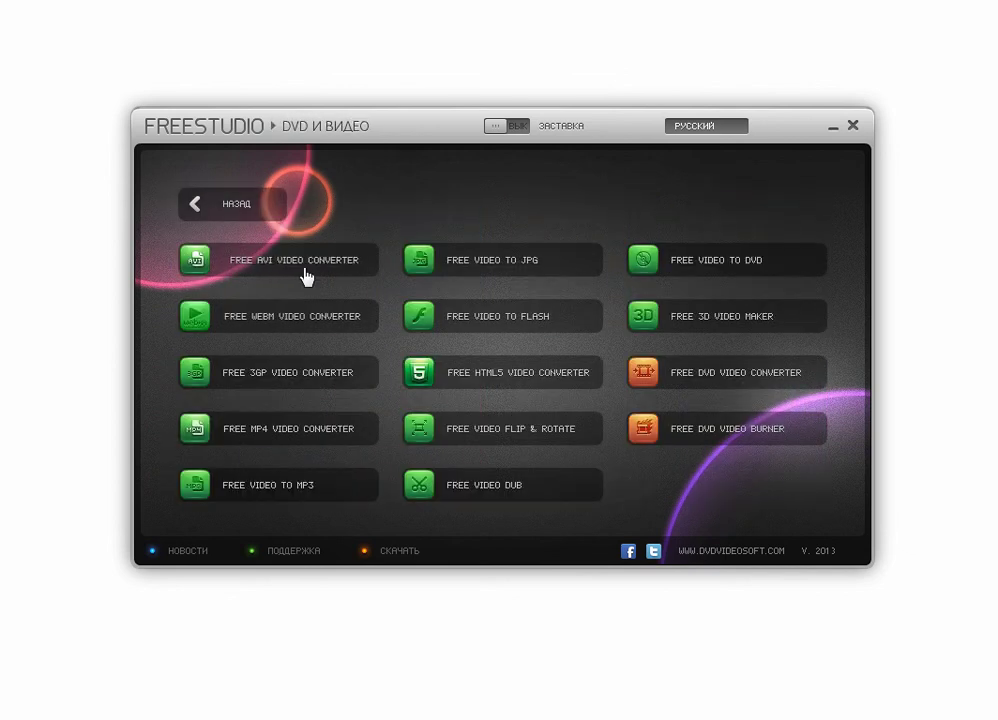
pyautogui.click(306, 262)
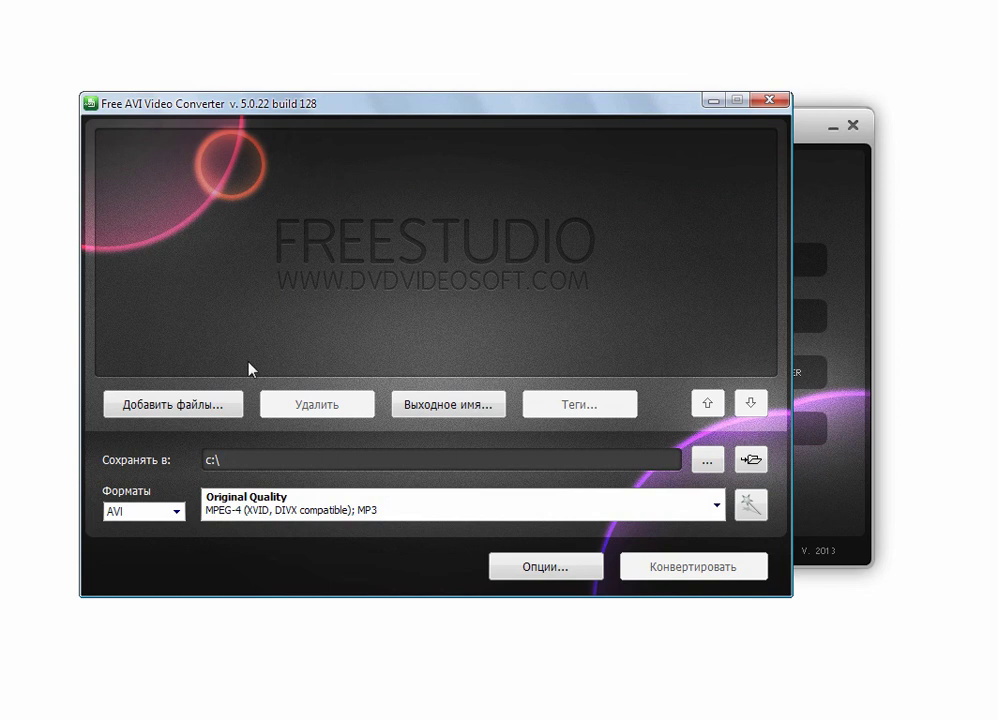
# Examine the converter's available output formats and the quality presets for AVI
pyautogui.click(175, 512)
pyautogui.moveTo(177, 540)
pyautogui.mouseDown()
pyautogui.moveTo(178, 582)
pyautogui.moveTo(178, 535)
pyautogui.mouseUp()
pyautogui.click(258, 305)
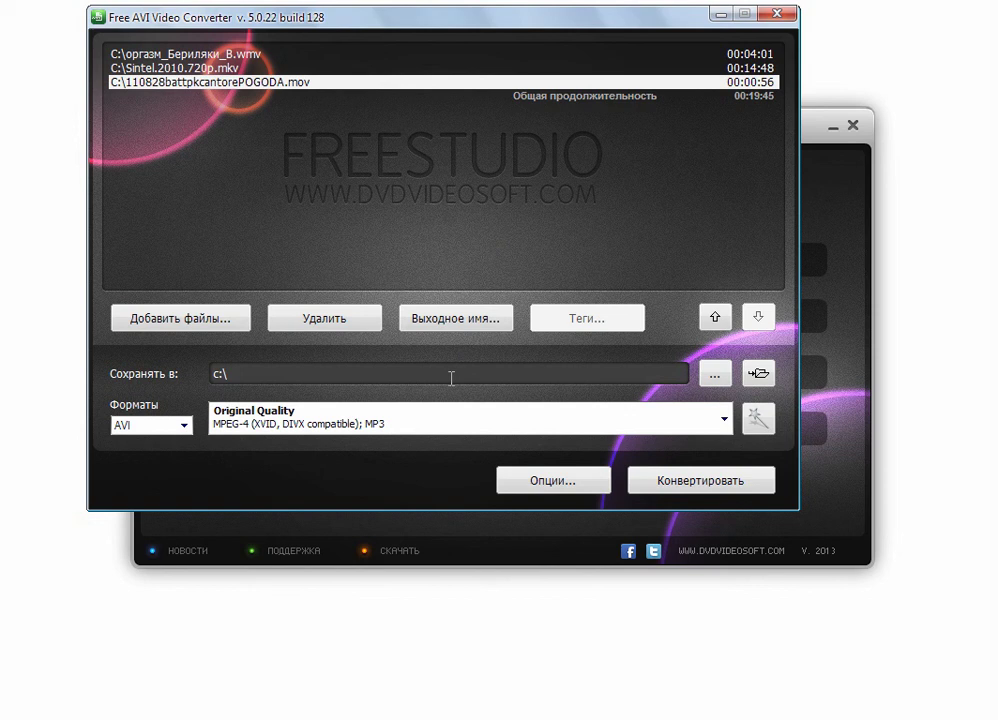
pyautogui.click(443, 420)
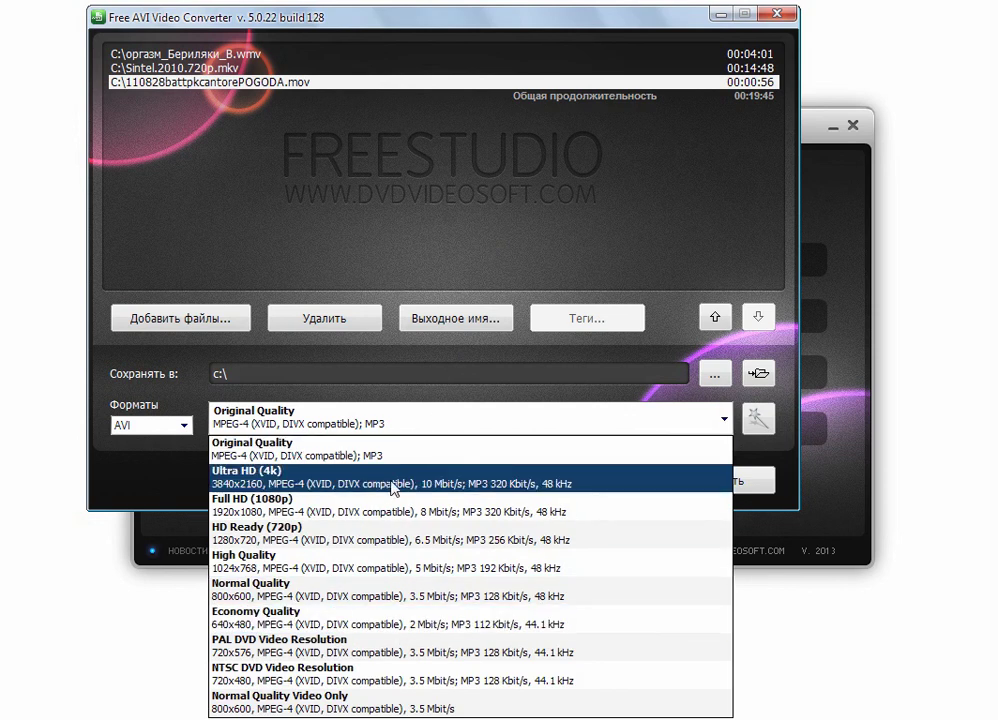
pyautogui.click(316, 357)
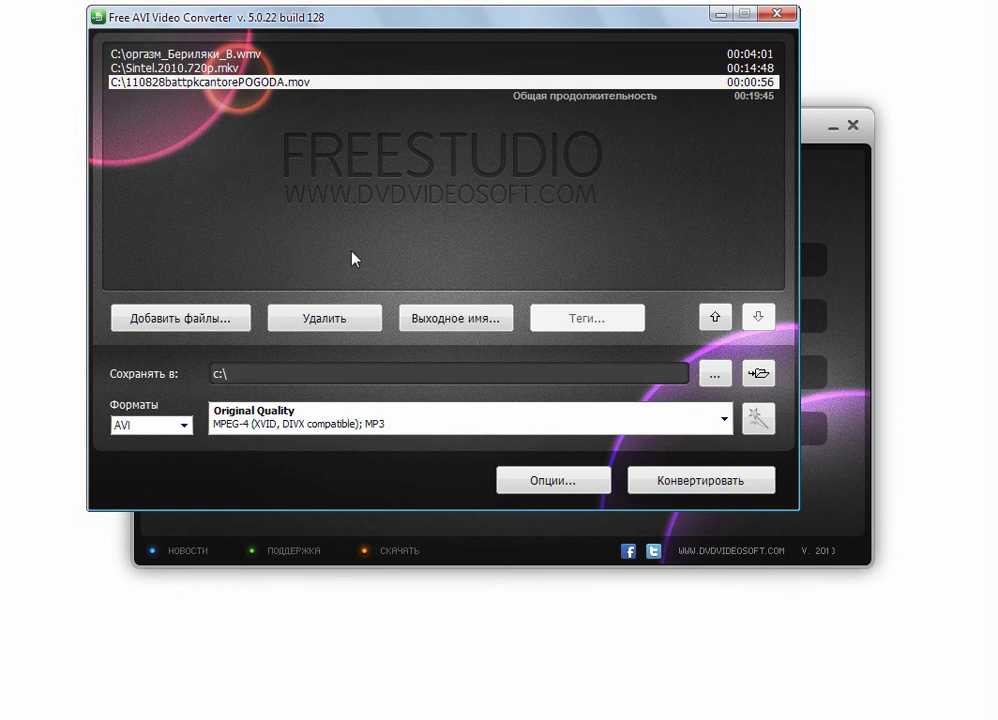
# Set the theme of Free AVI Video Converter to iPhone-5 in its options
pyautogui.click(258, 55)
pyautogui.click(250, 67)
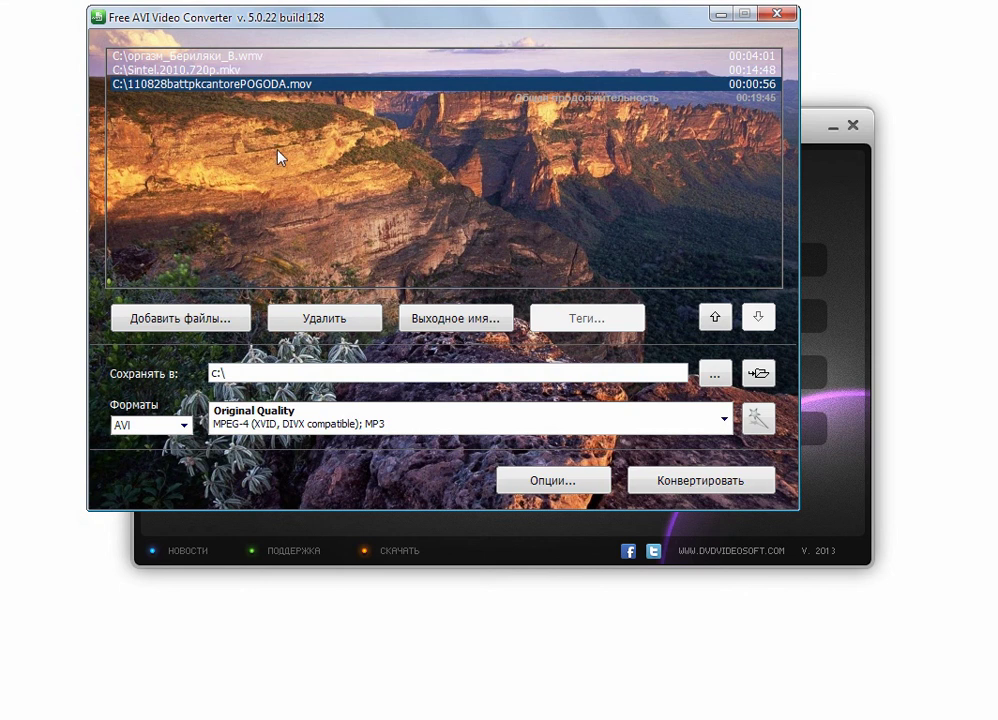
pyautogui.click(552, 480)
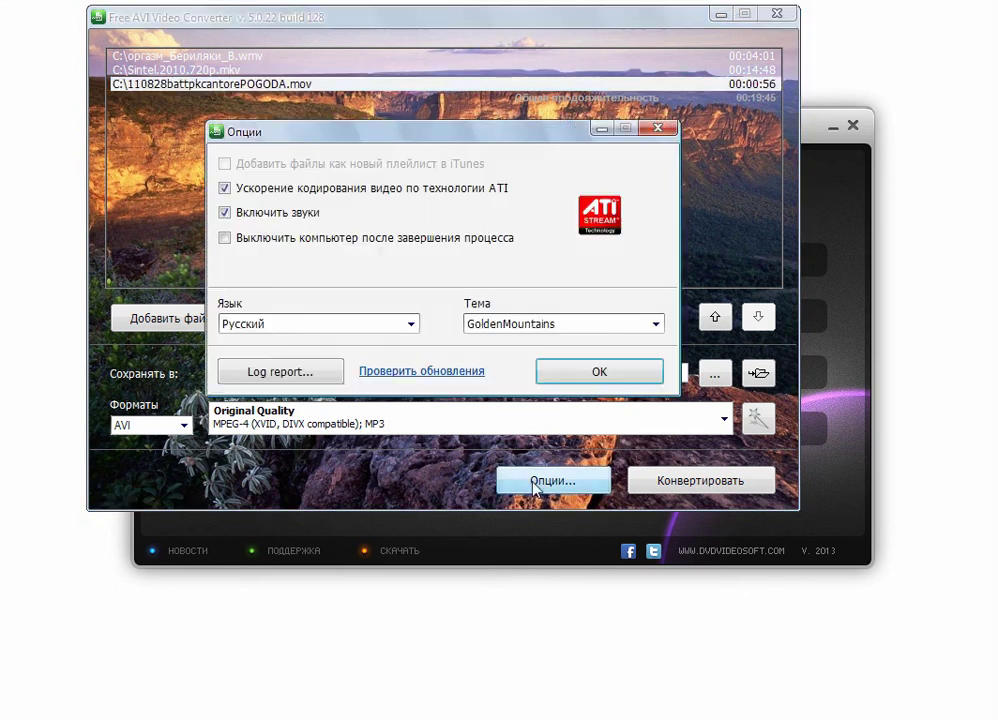
pyautogui.click(571, 326)
pyautogui.click(533, 382)
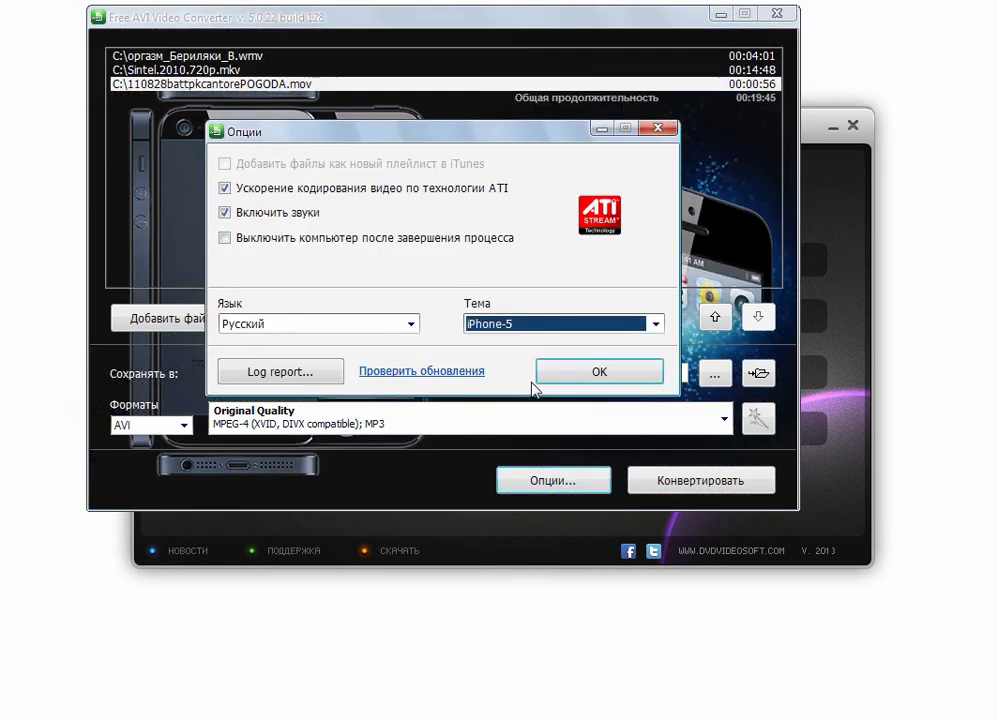
pyautogui.click(545, 378)
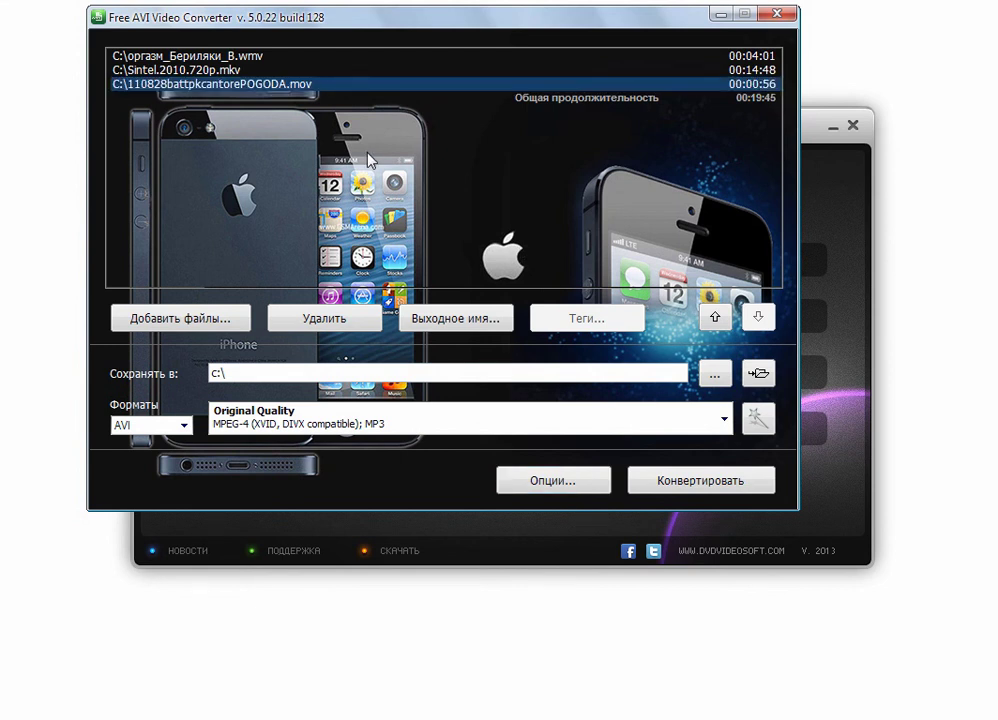
# Close the AVI converter and open the Apple devices tools from the main categories
pyautogui.hotkey('alt', 'F4')
pyautogui.click(226, 208)
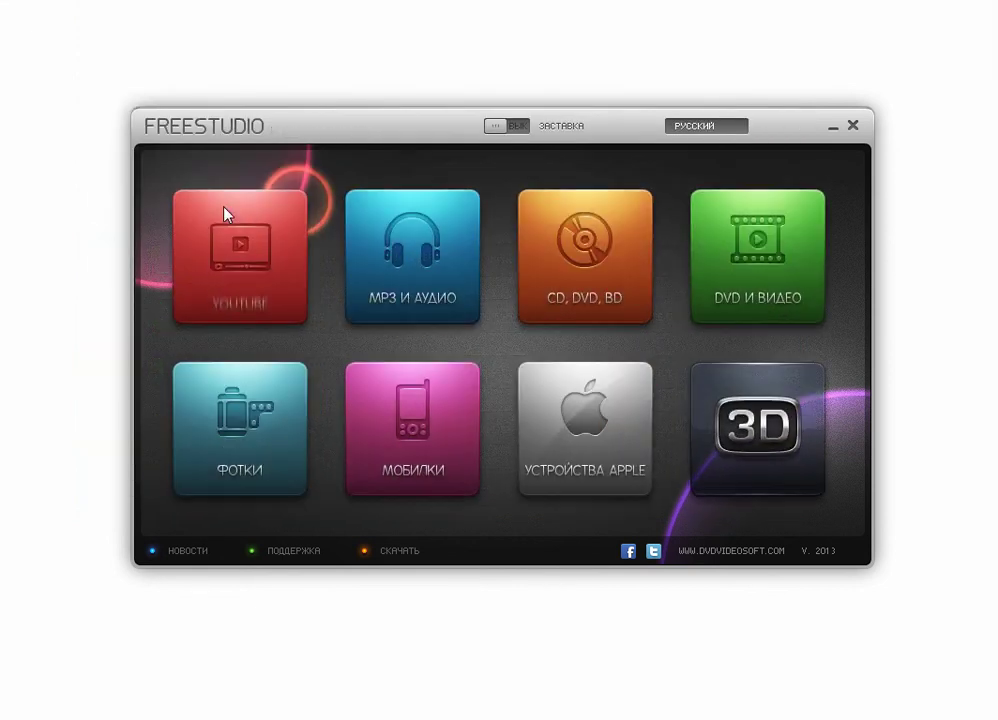
pyautogui.click(584, 455)
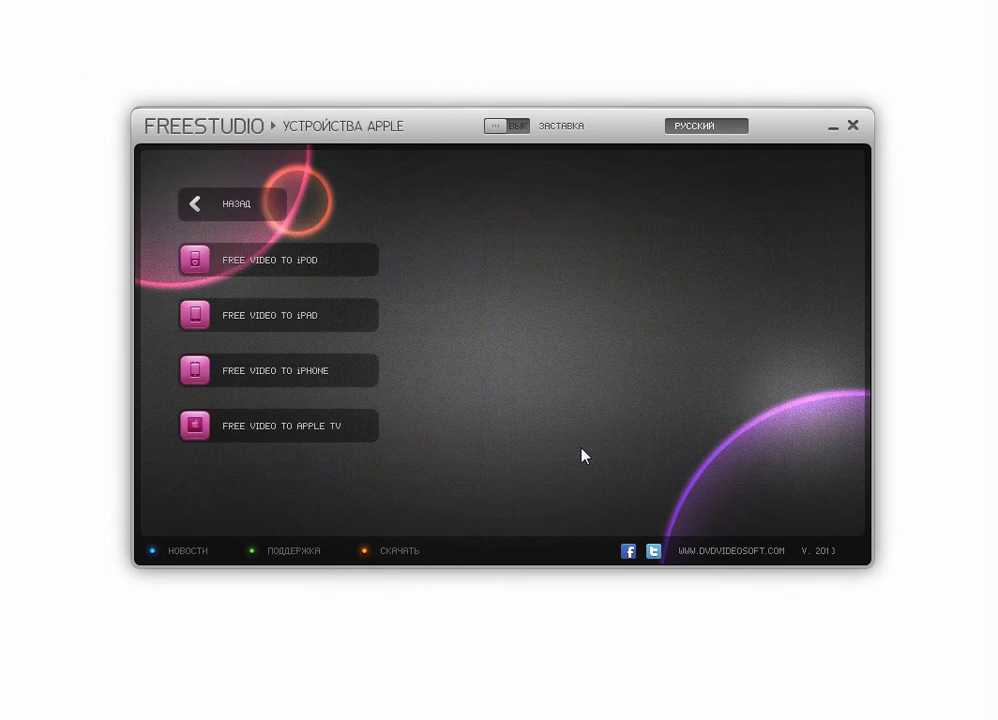